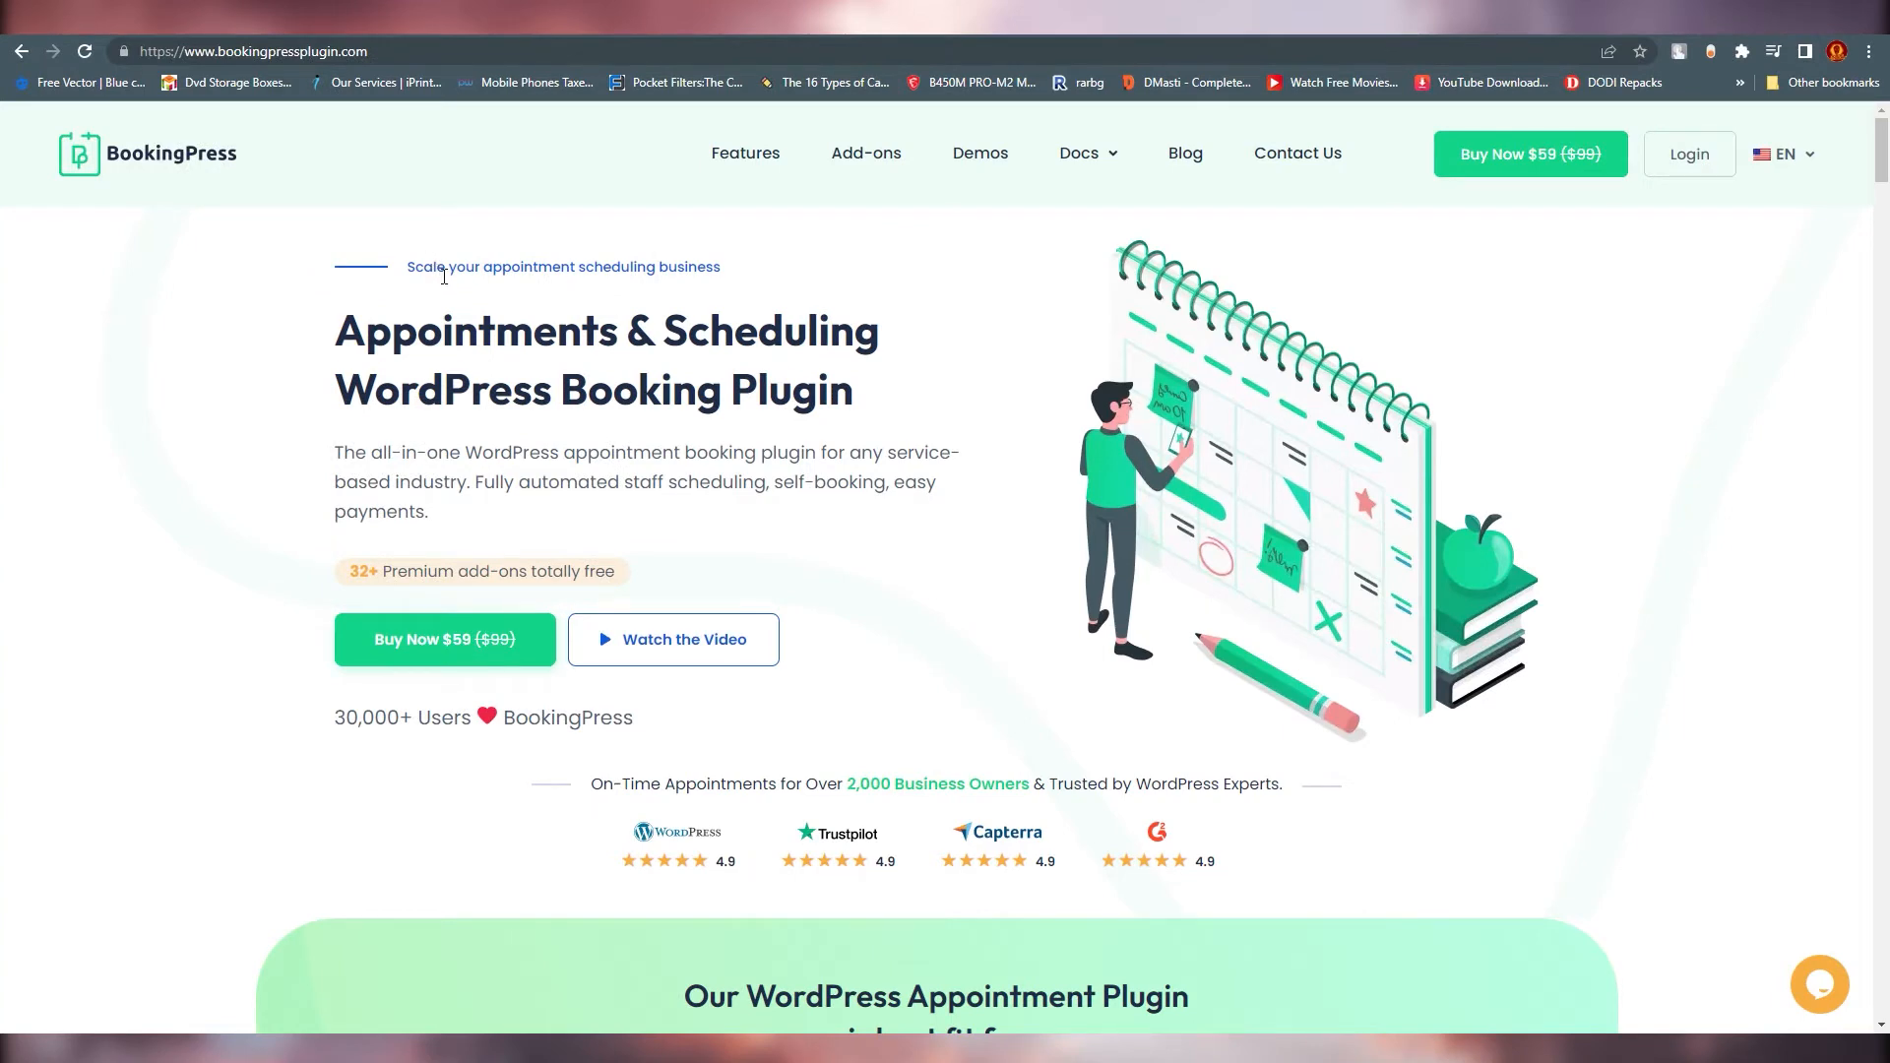
Review the BookingPress homepage's supported business types, booking experience, appointment management, form customization and notification sections.
scroll(800, 430, down, 4)
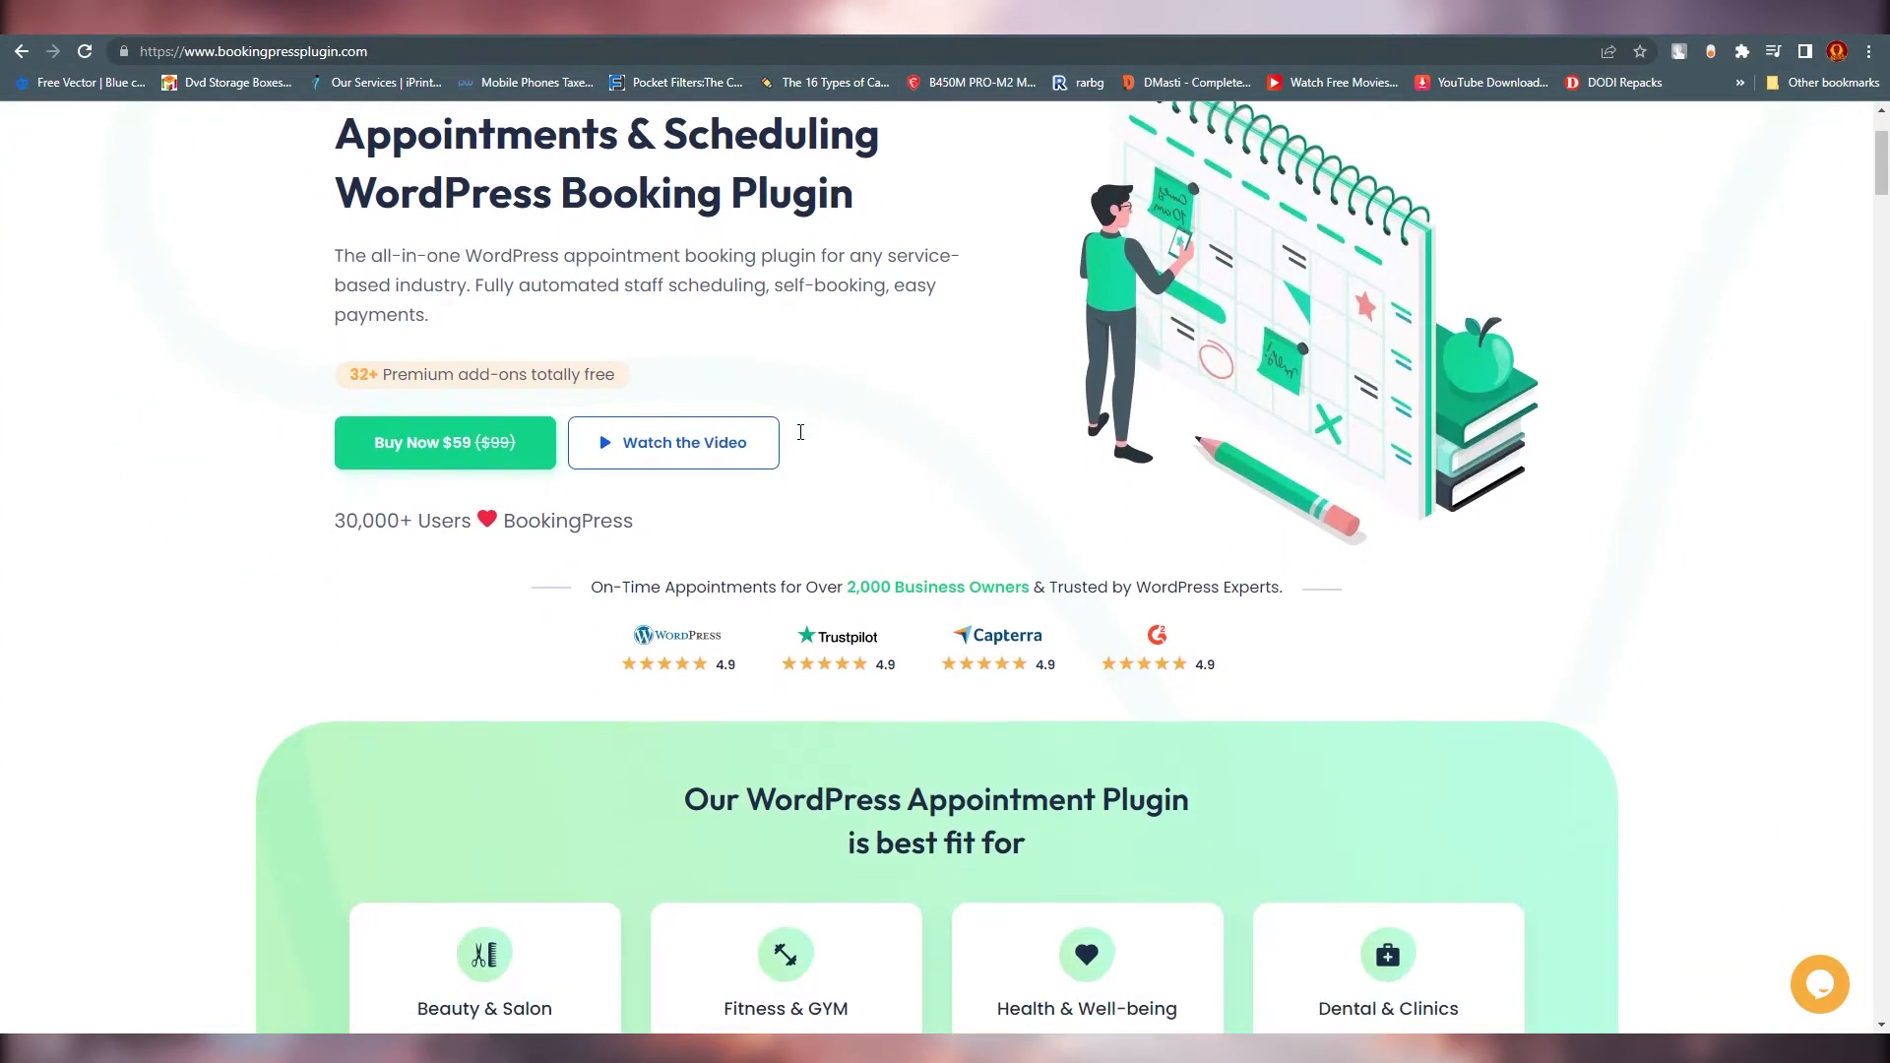
scroll(812, 453, down, 1)
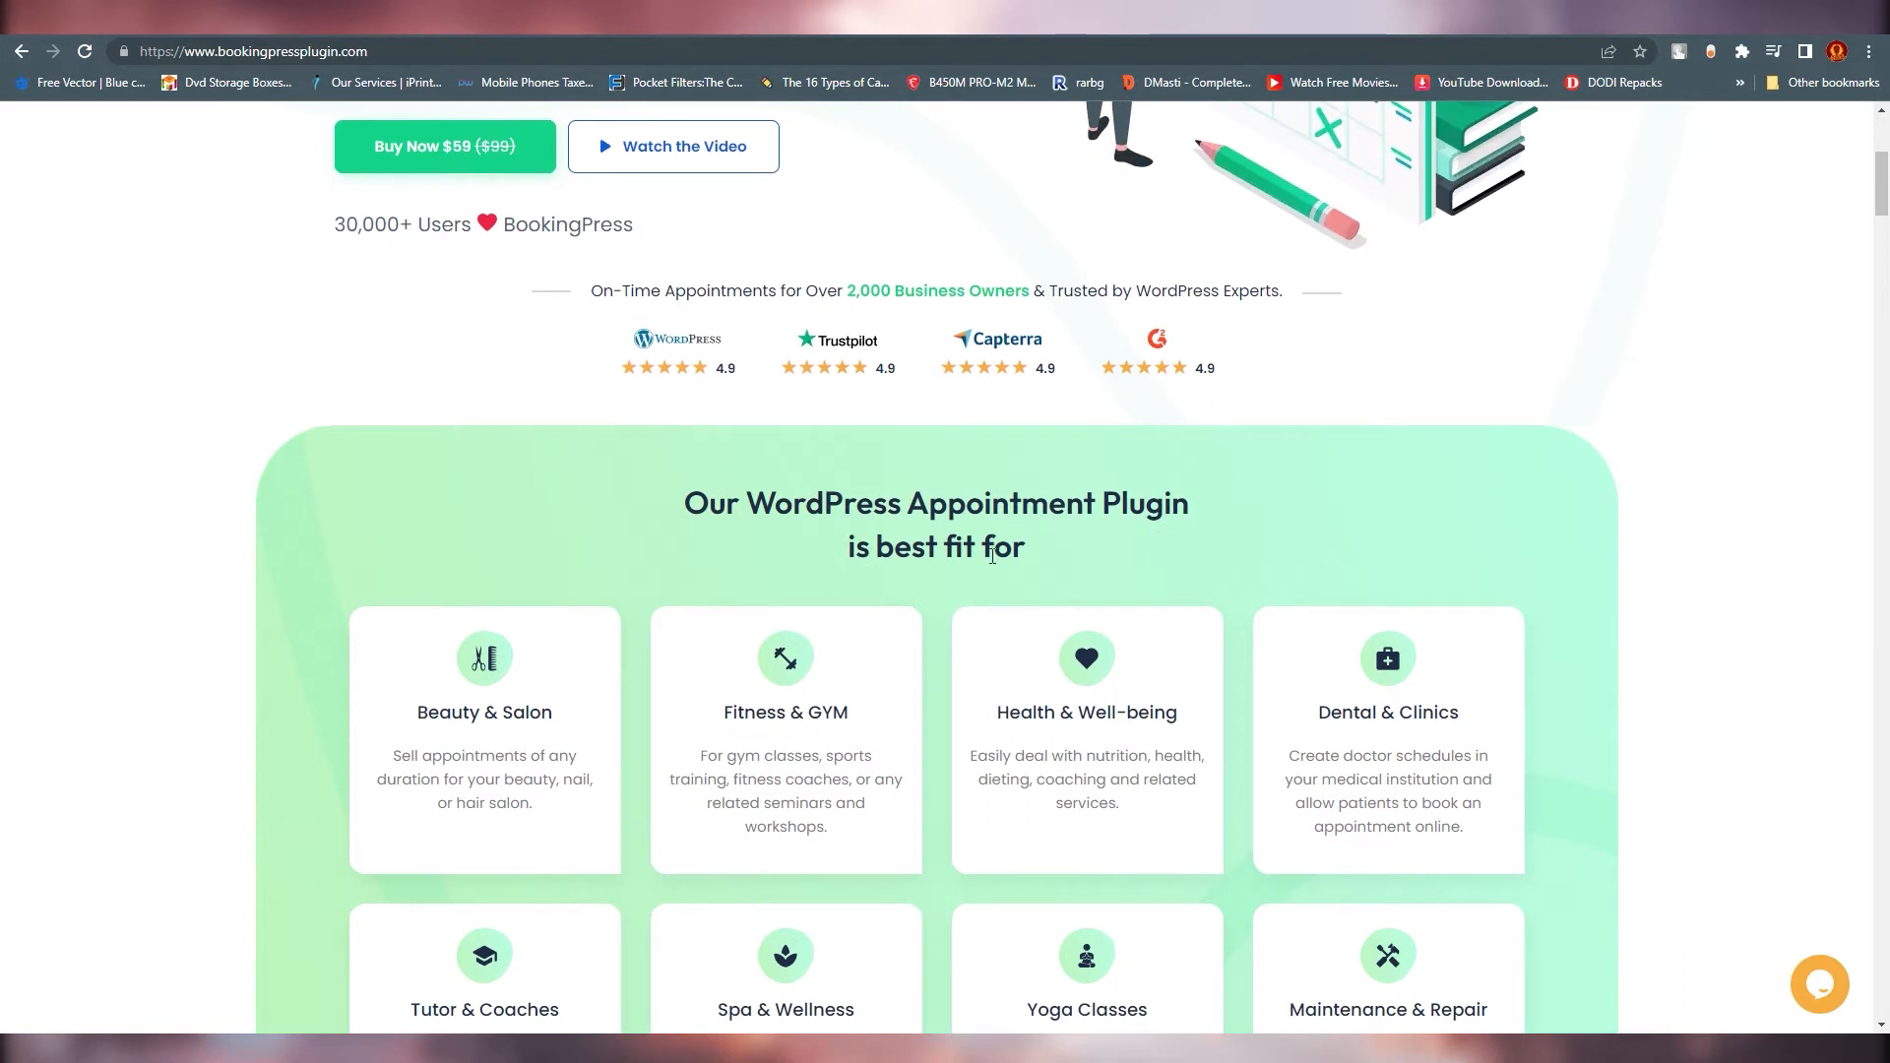
scroll(971, 580, down, 3)
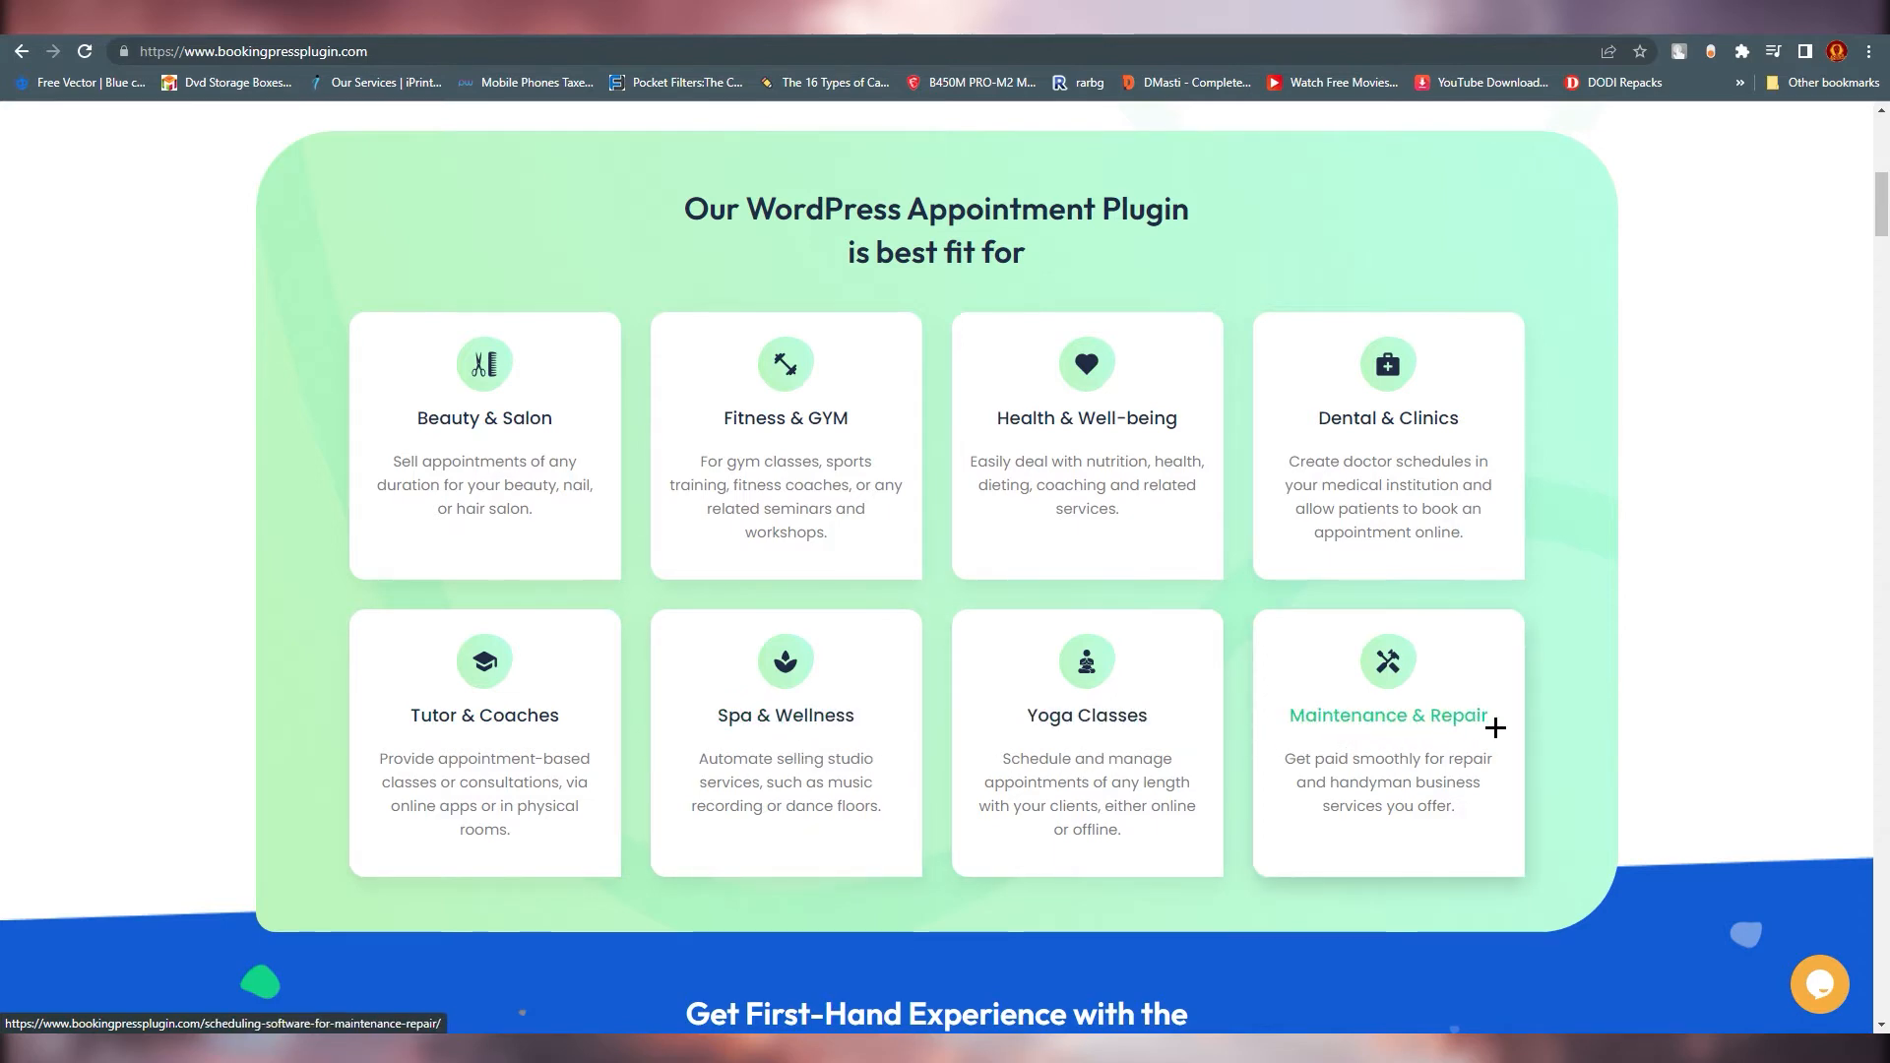
scroll(1540, 759, down, 5)
scroll(1244, 756, down, 3)
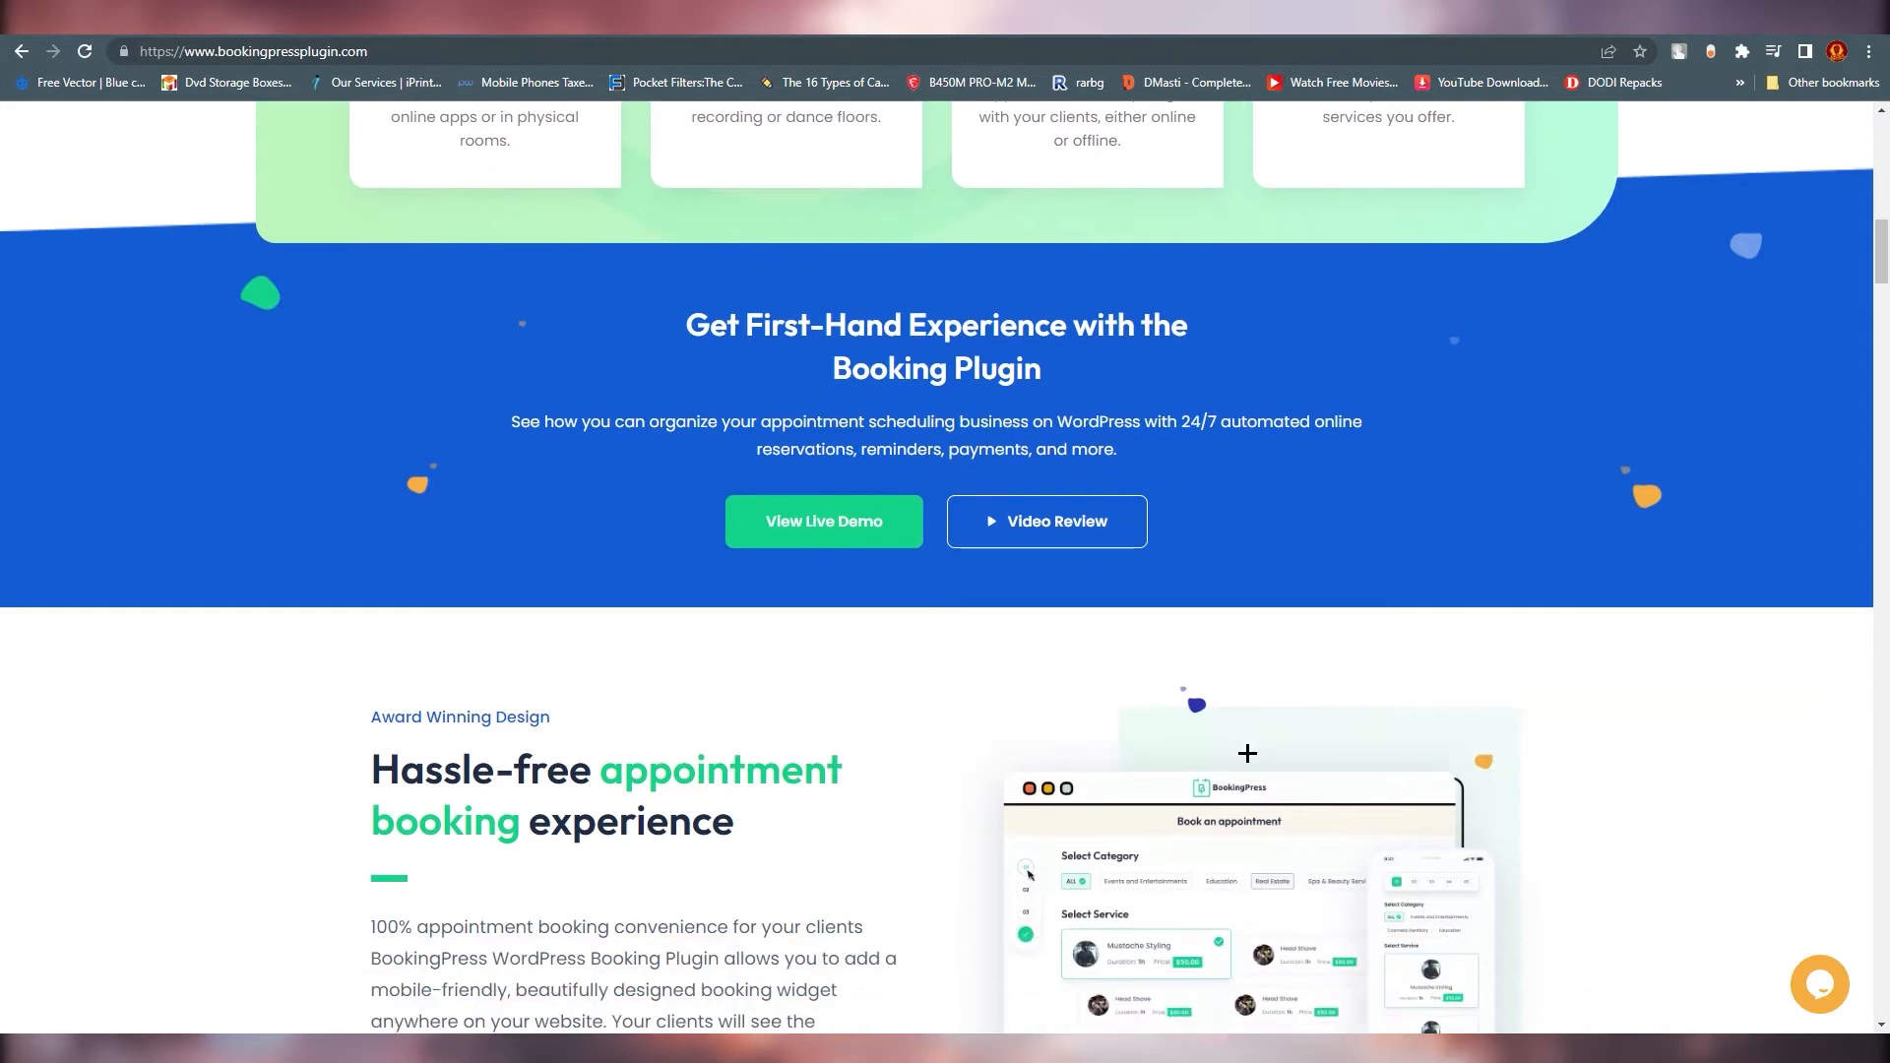
scroll(1239, 772, down, 1)
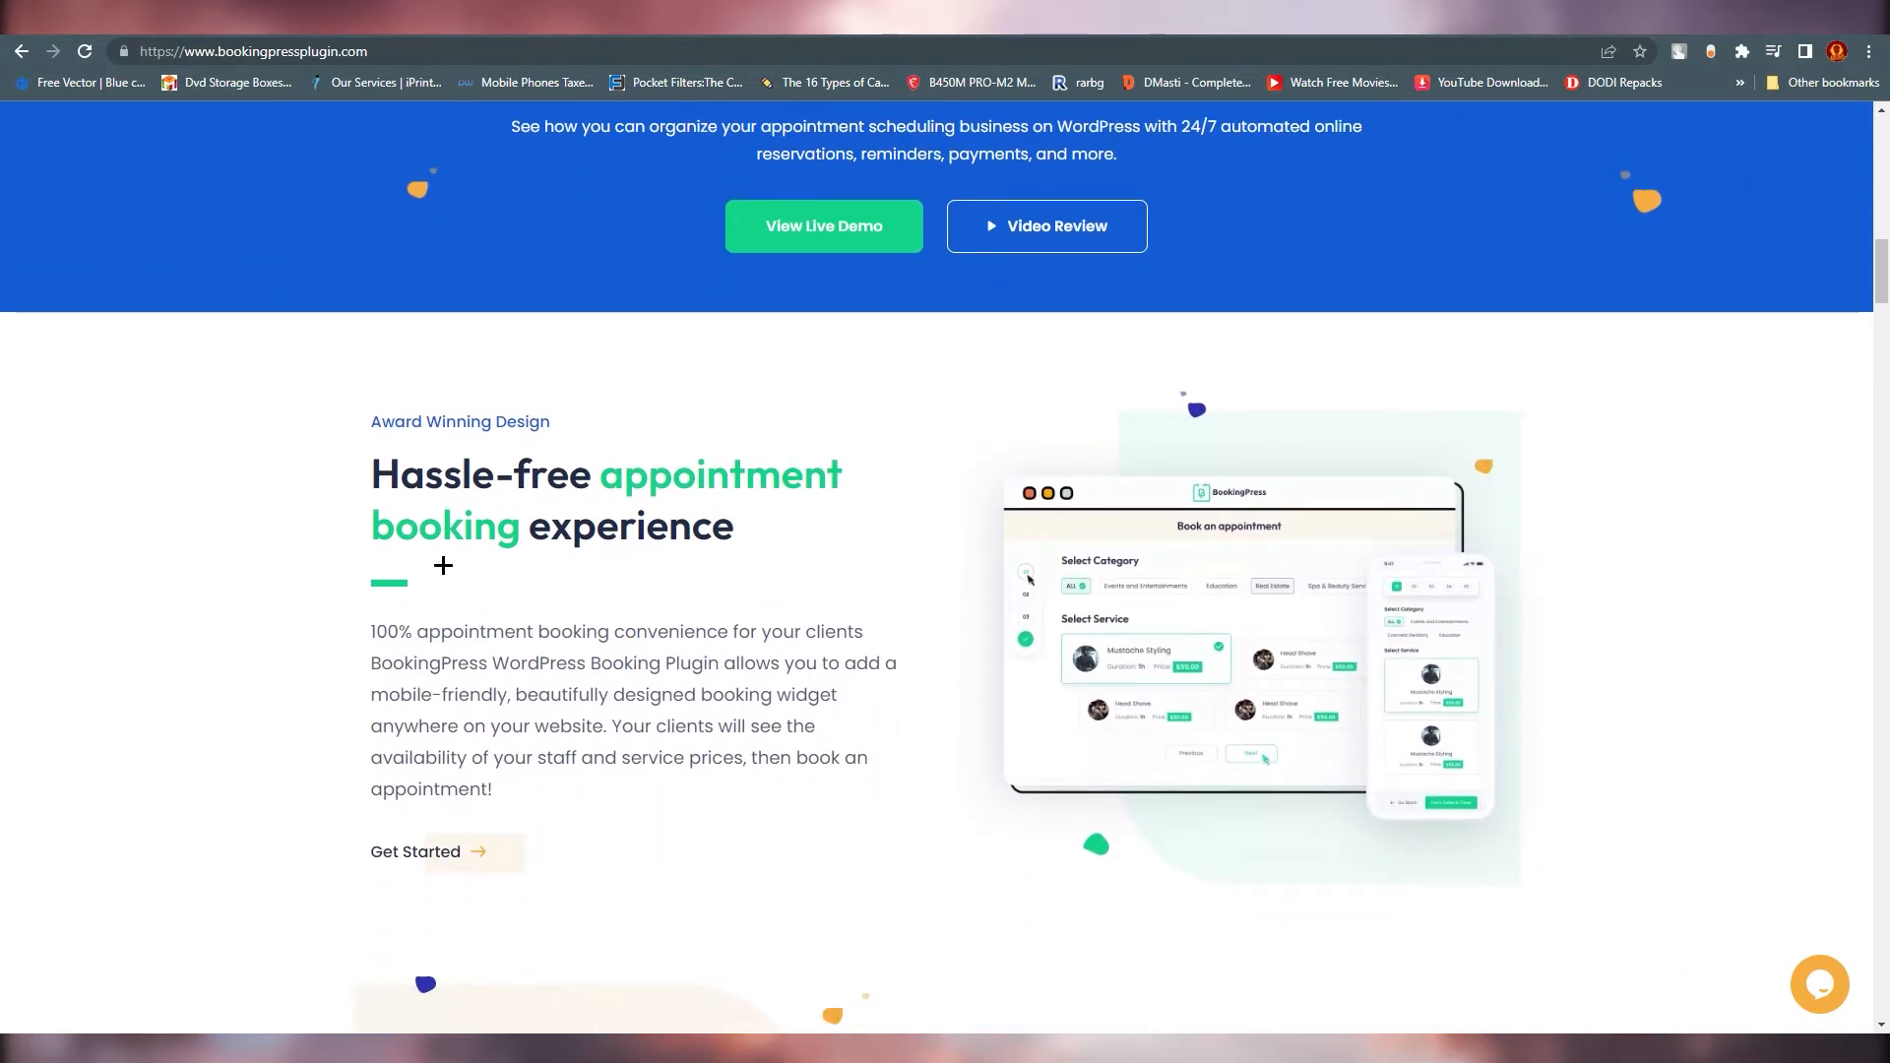
scroll(1309, 650, down, 5)
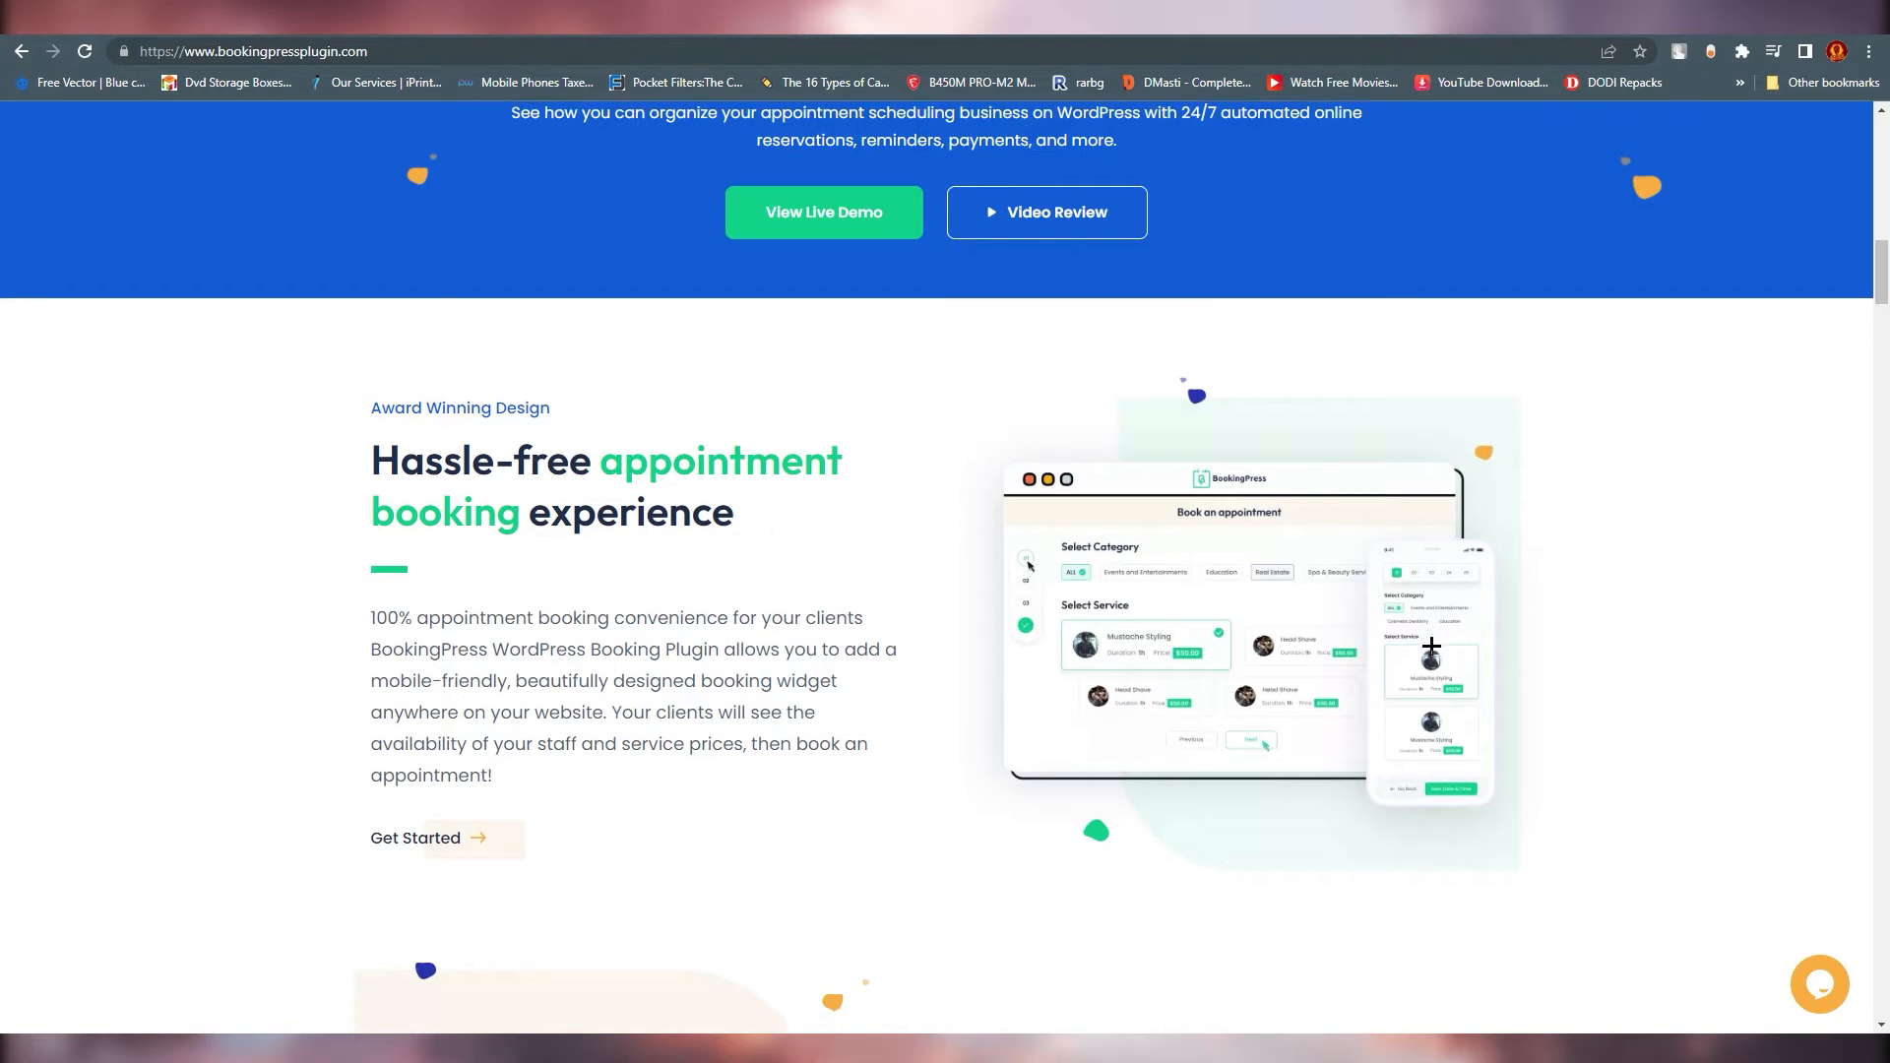
scroll(1299, 640, down, 3)
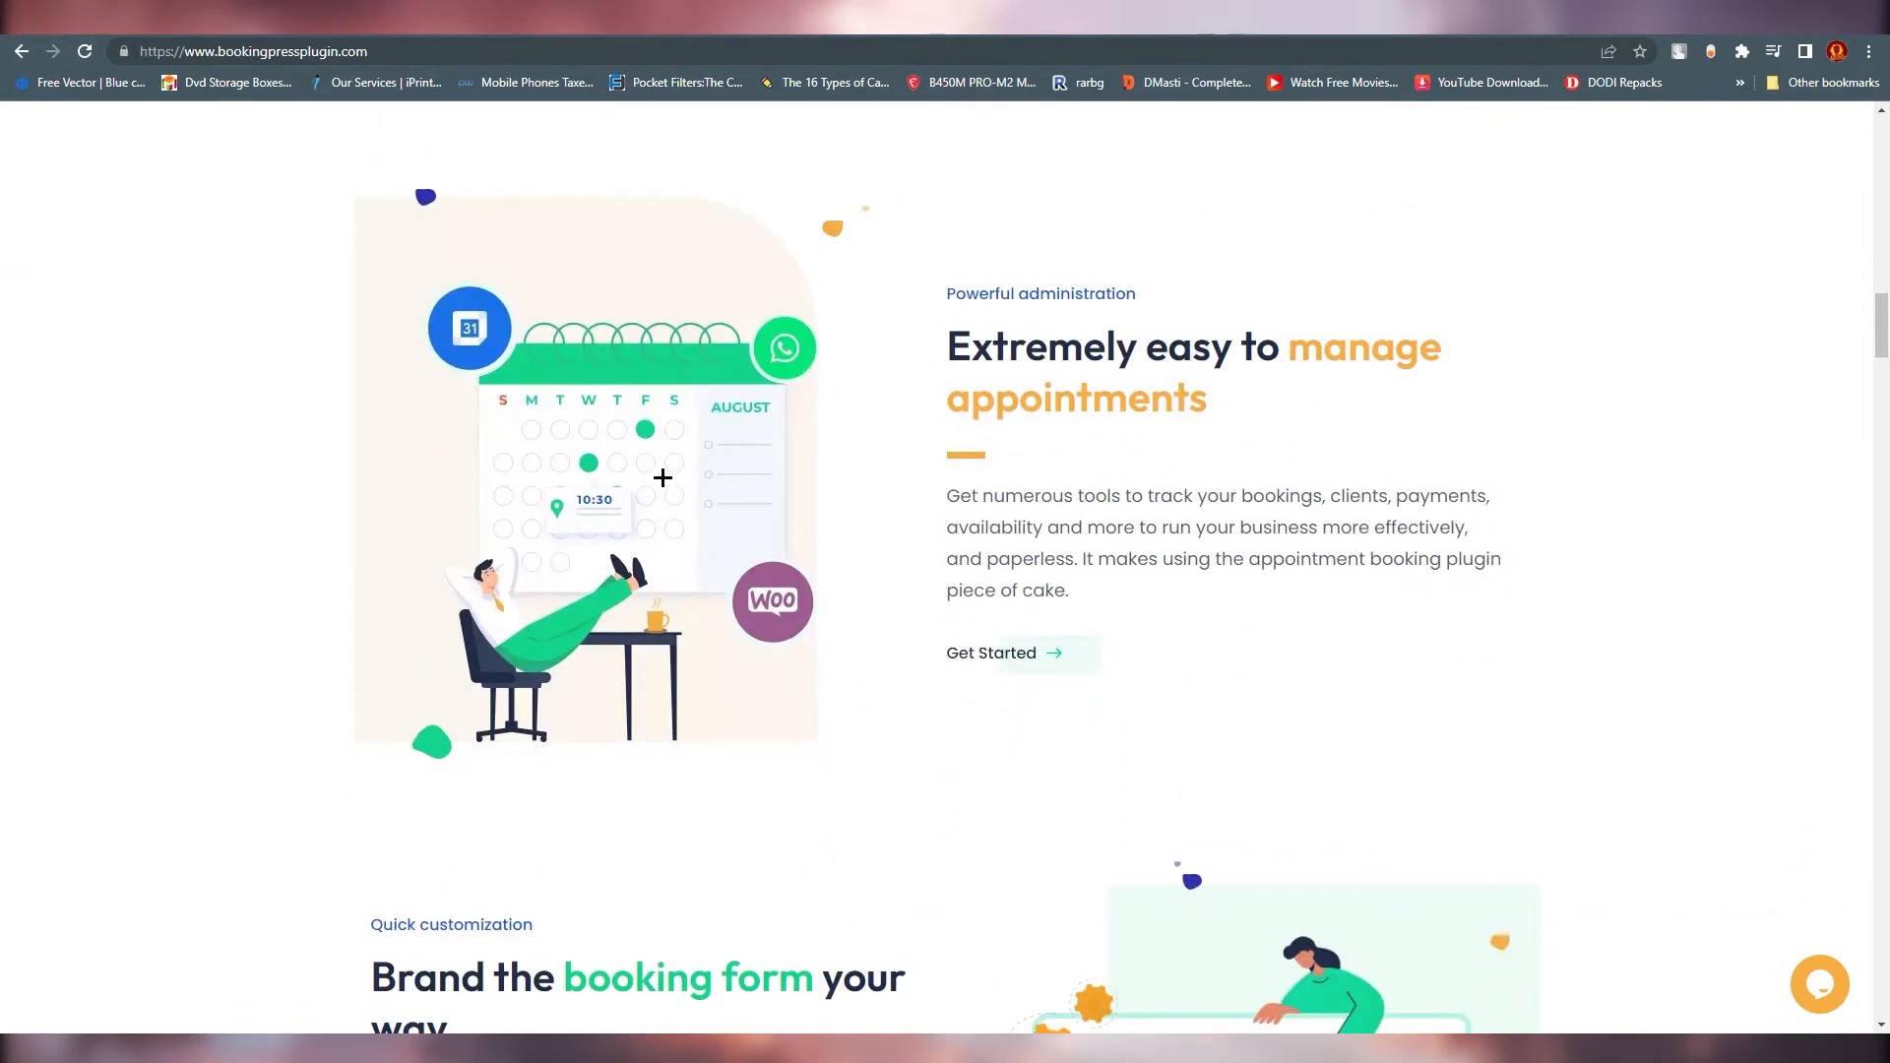
scroll(984, 739, down, 5)
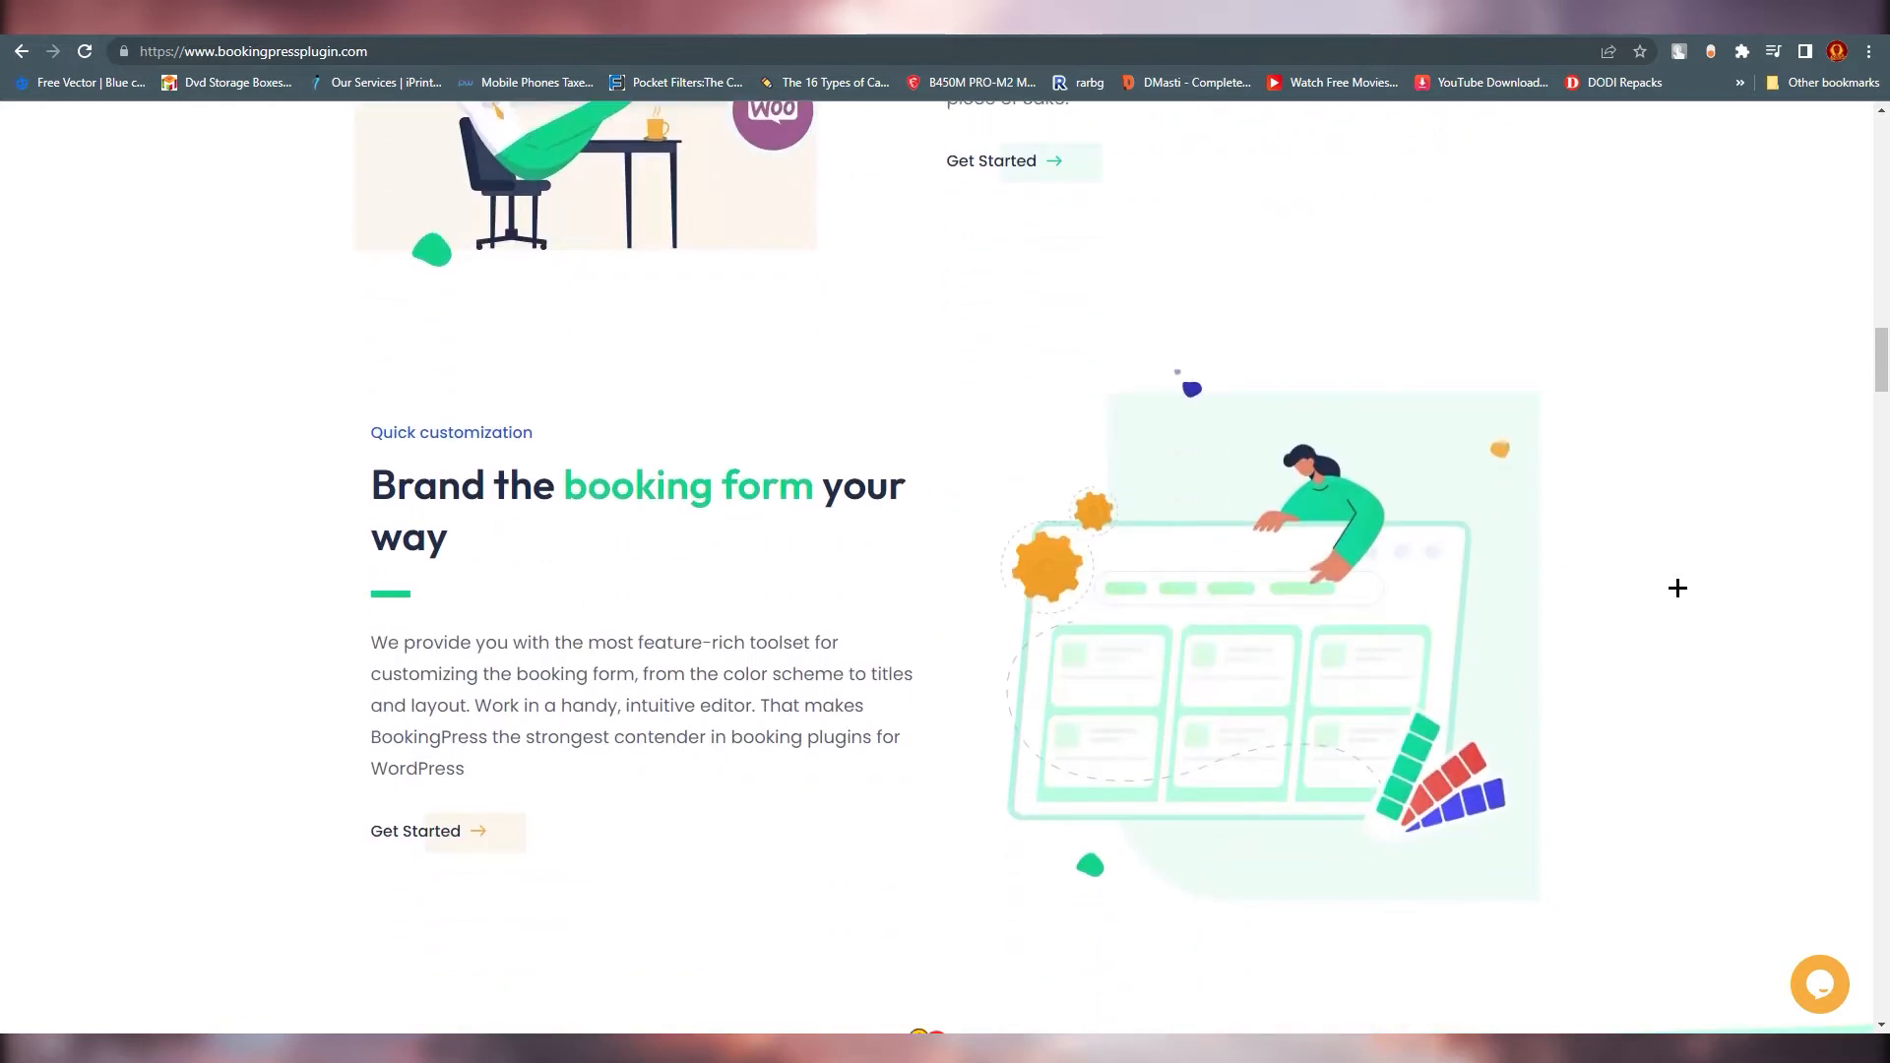
scroll(1675, 586, down, 9)
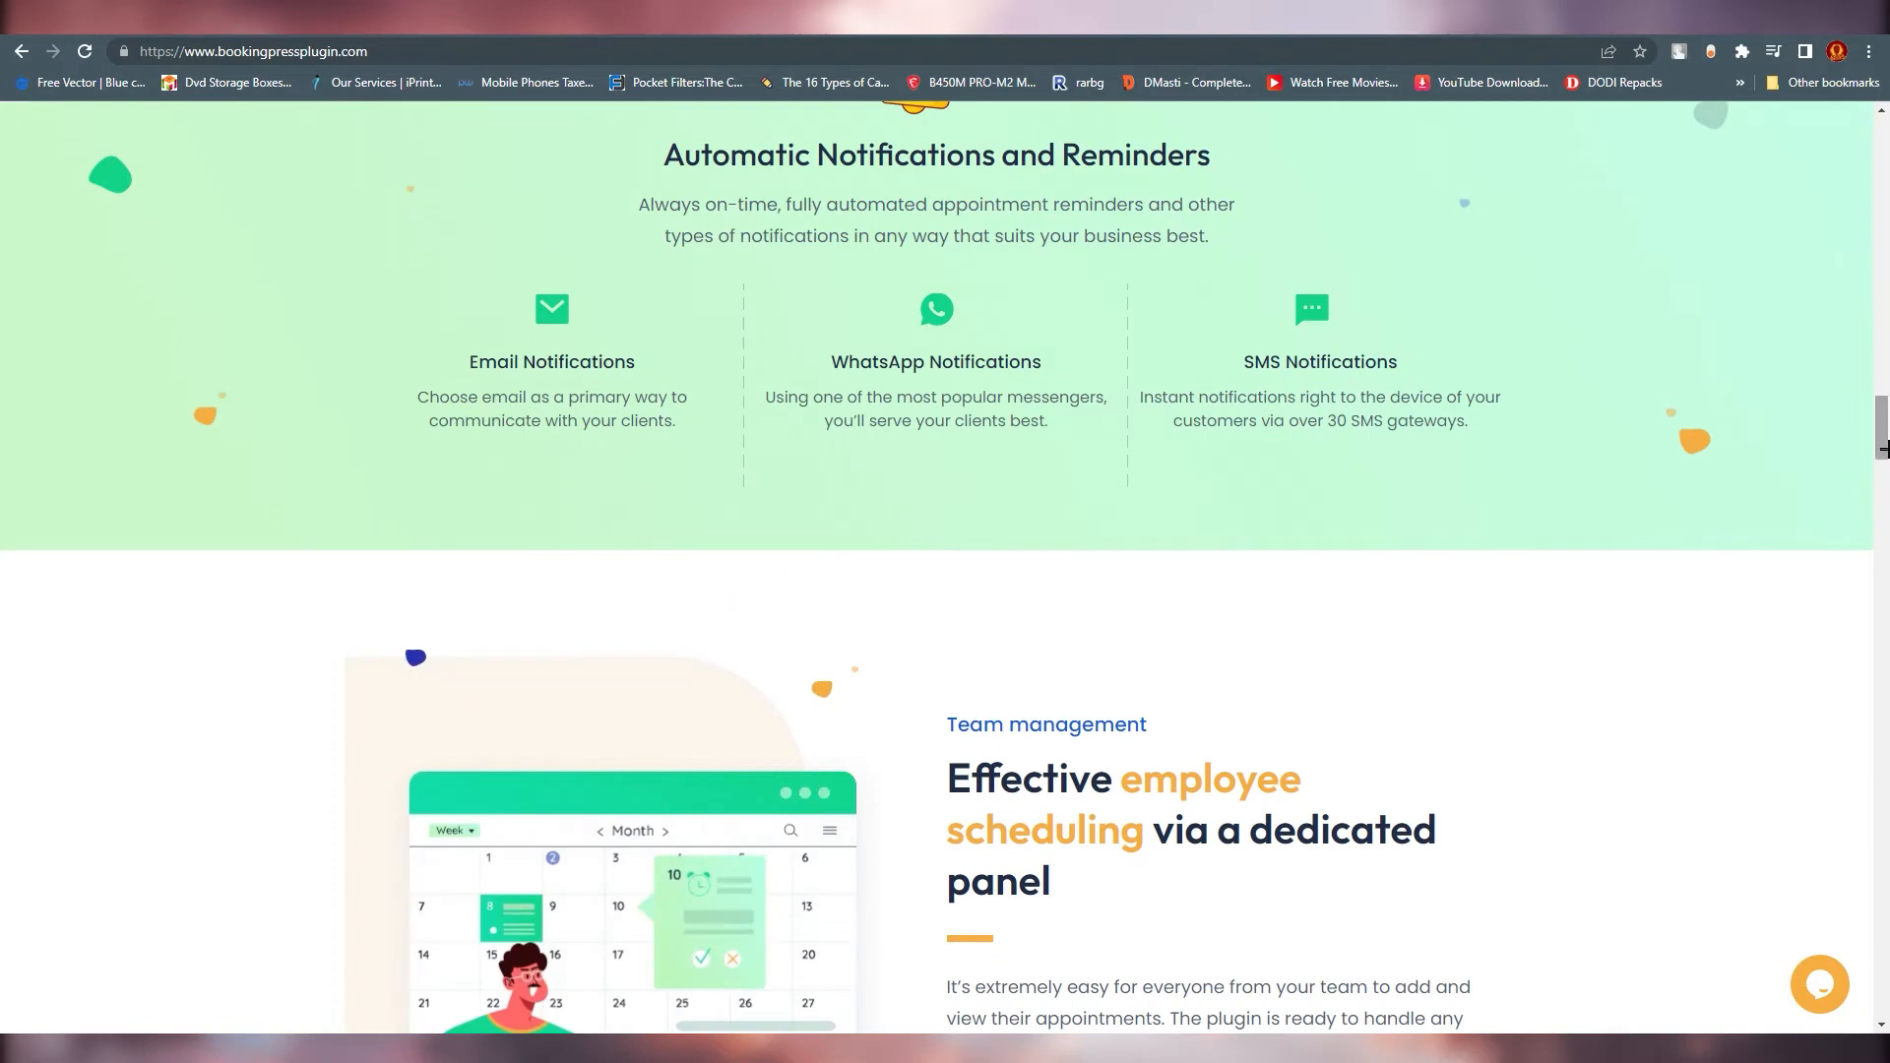
Examine the free premium add-ons and the supported payment gateways on the BookingPress homepage.
drag(1888, 450, 1882, 755)
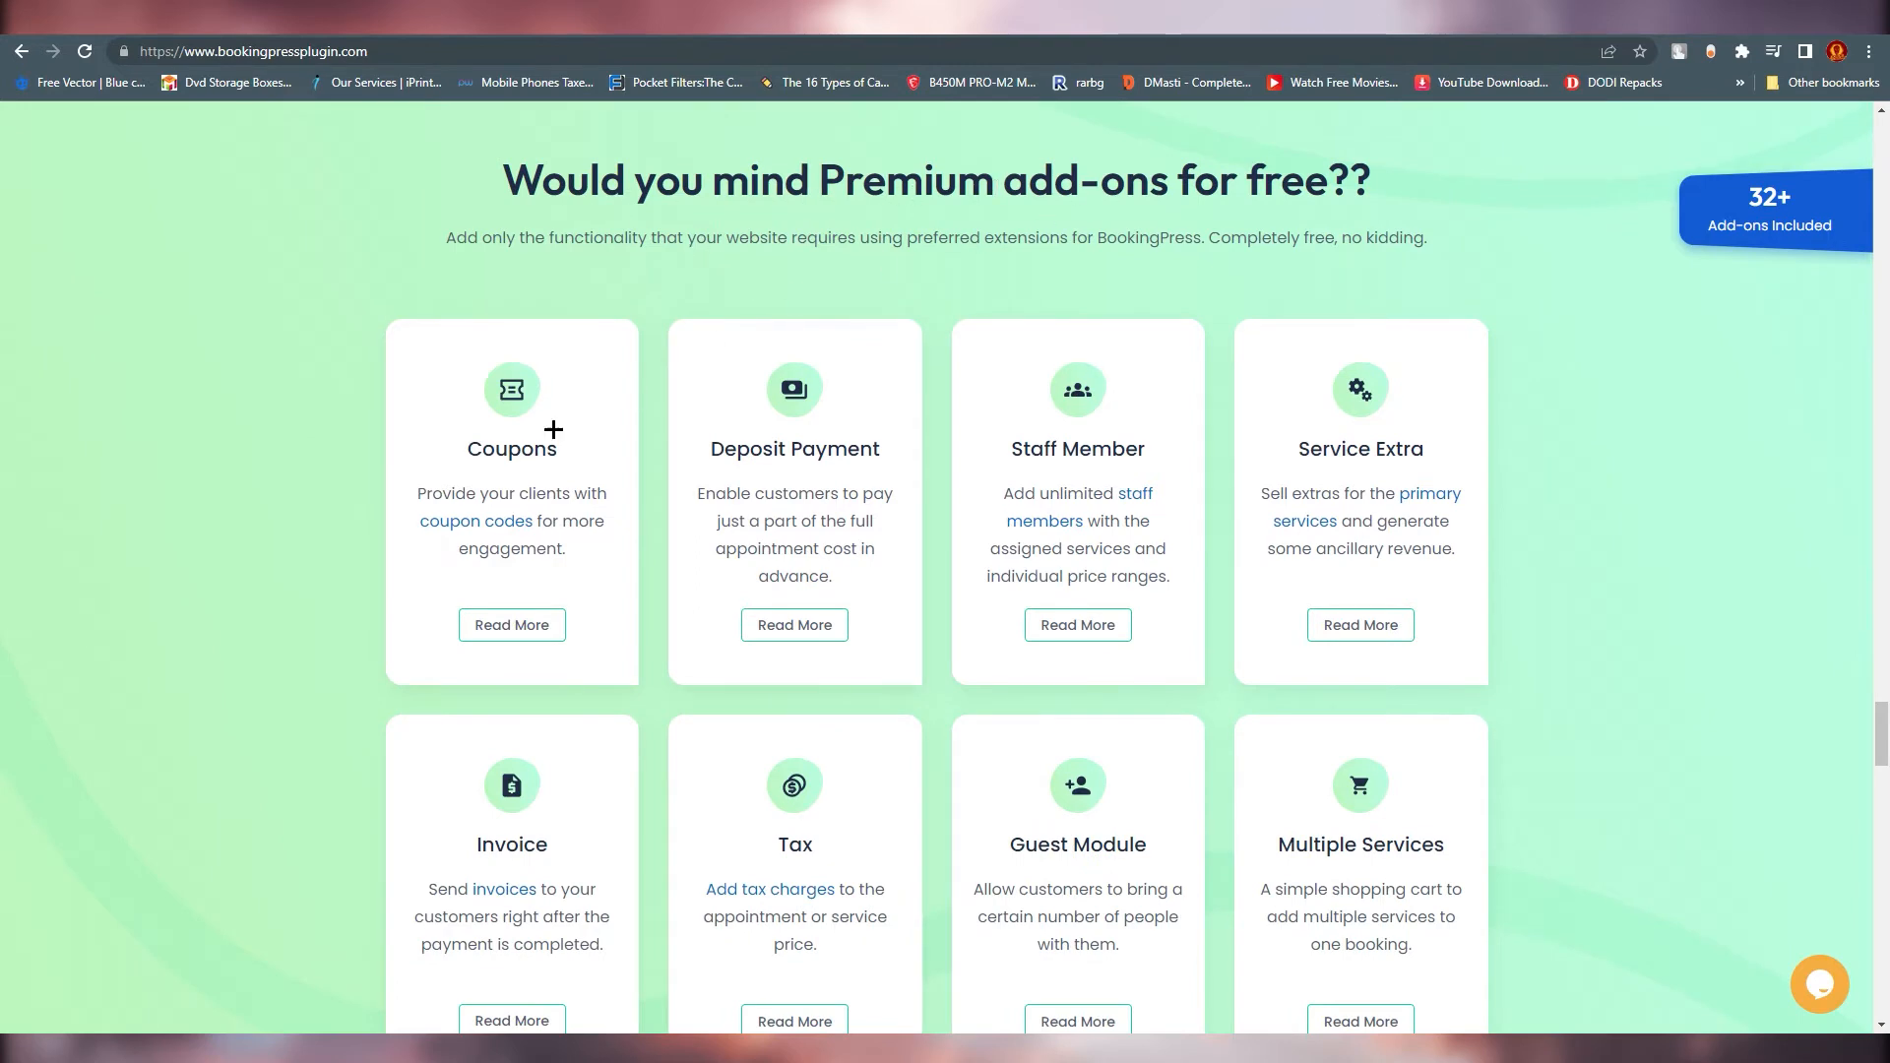
scroll(554, 429, down, 2)
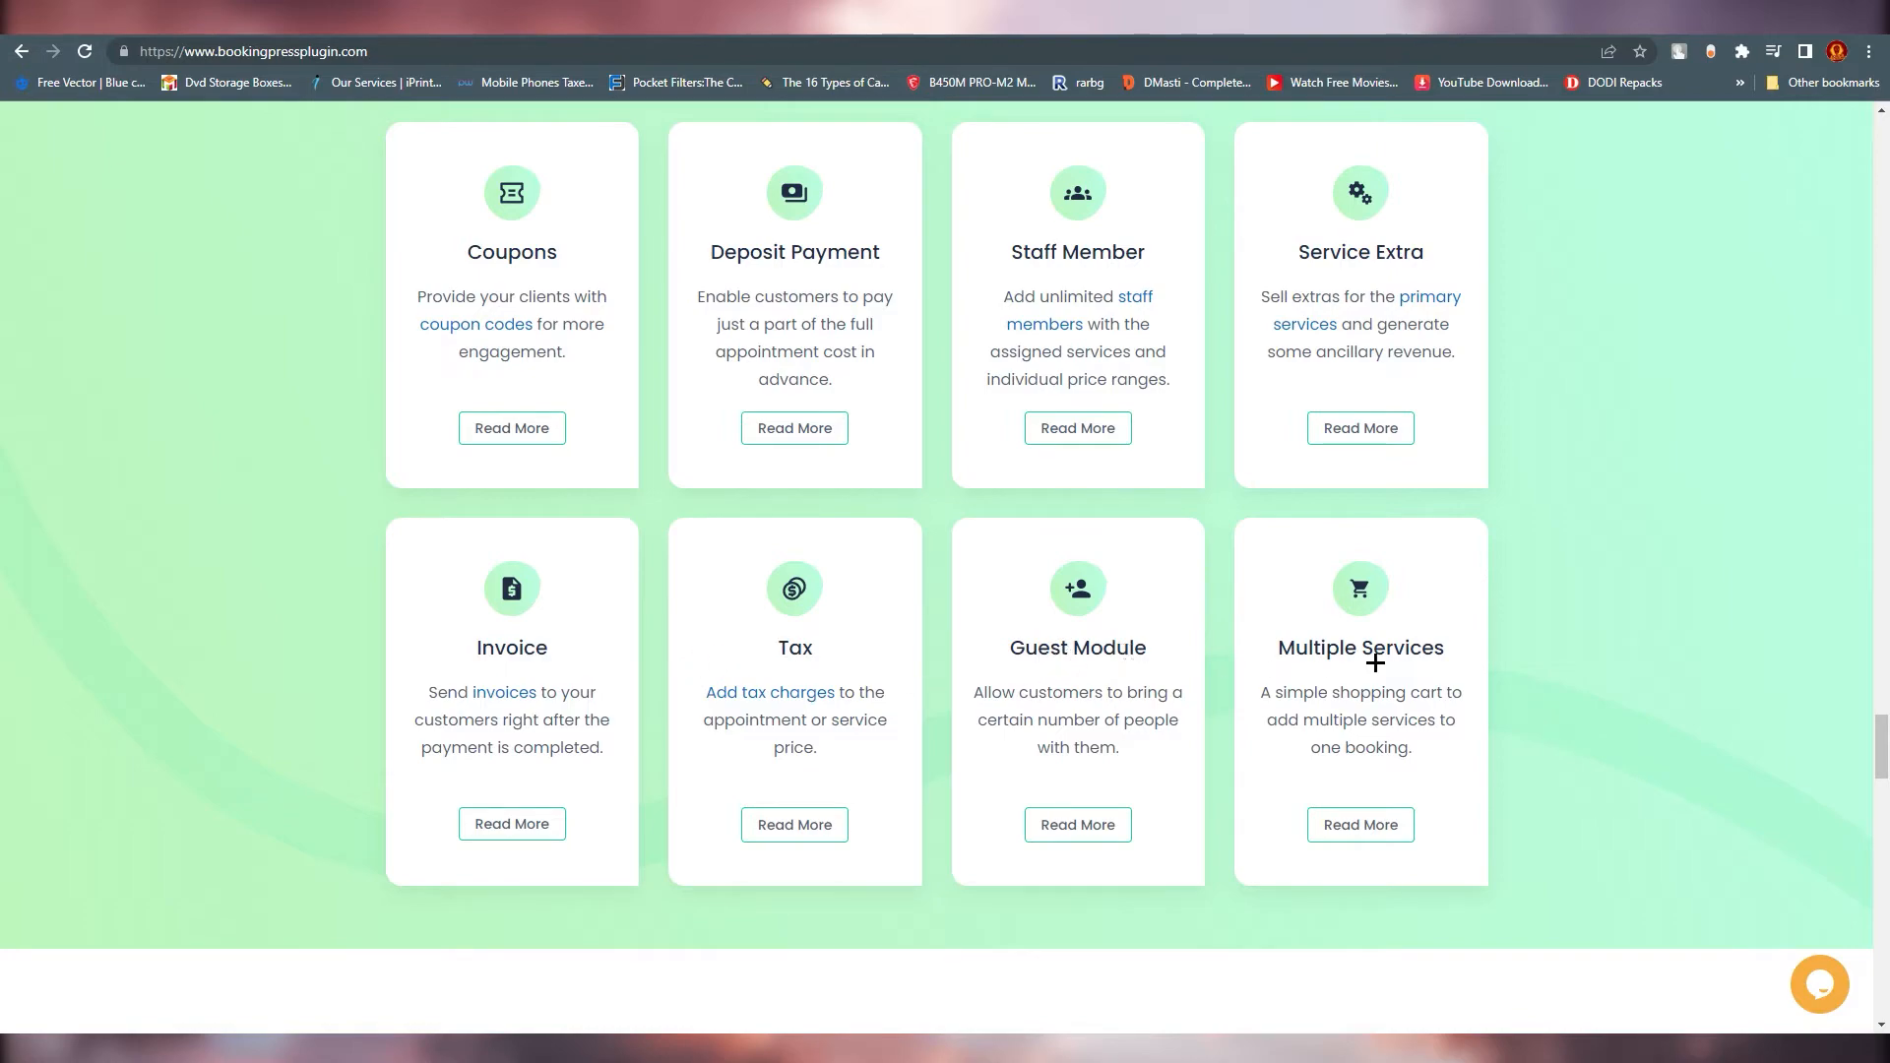
scroll(709, 700, up, 9)
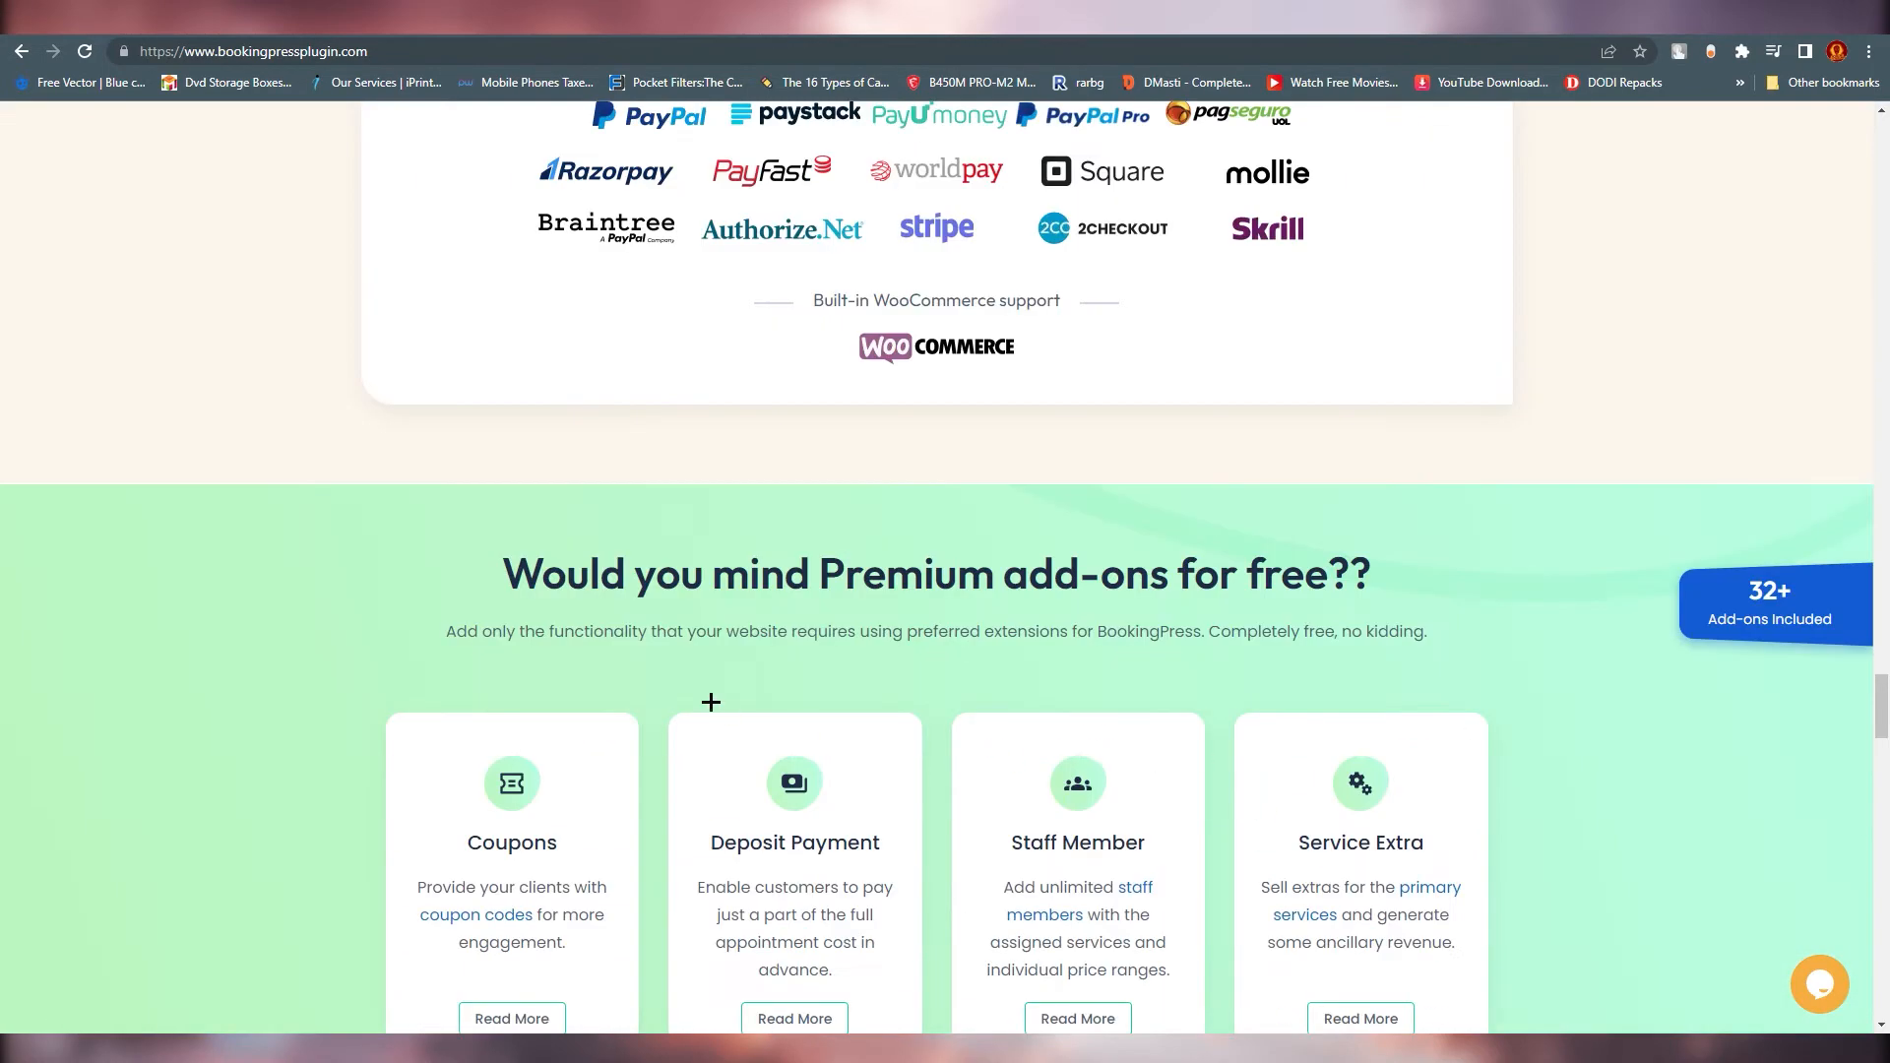
scroll(903, 790, down, 8)
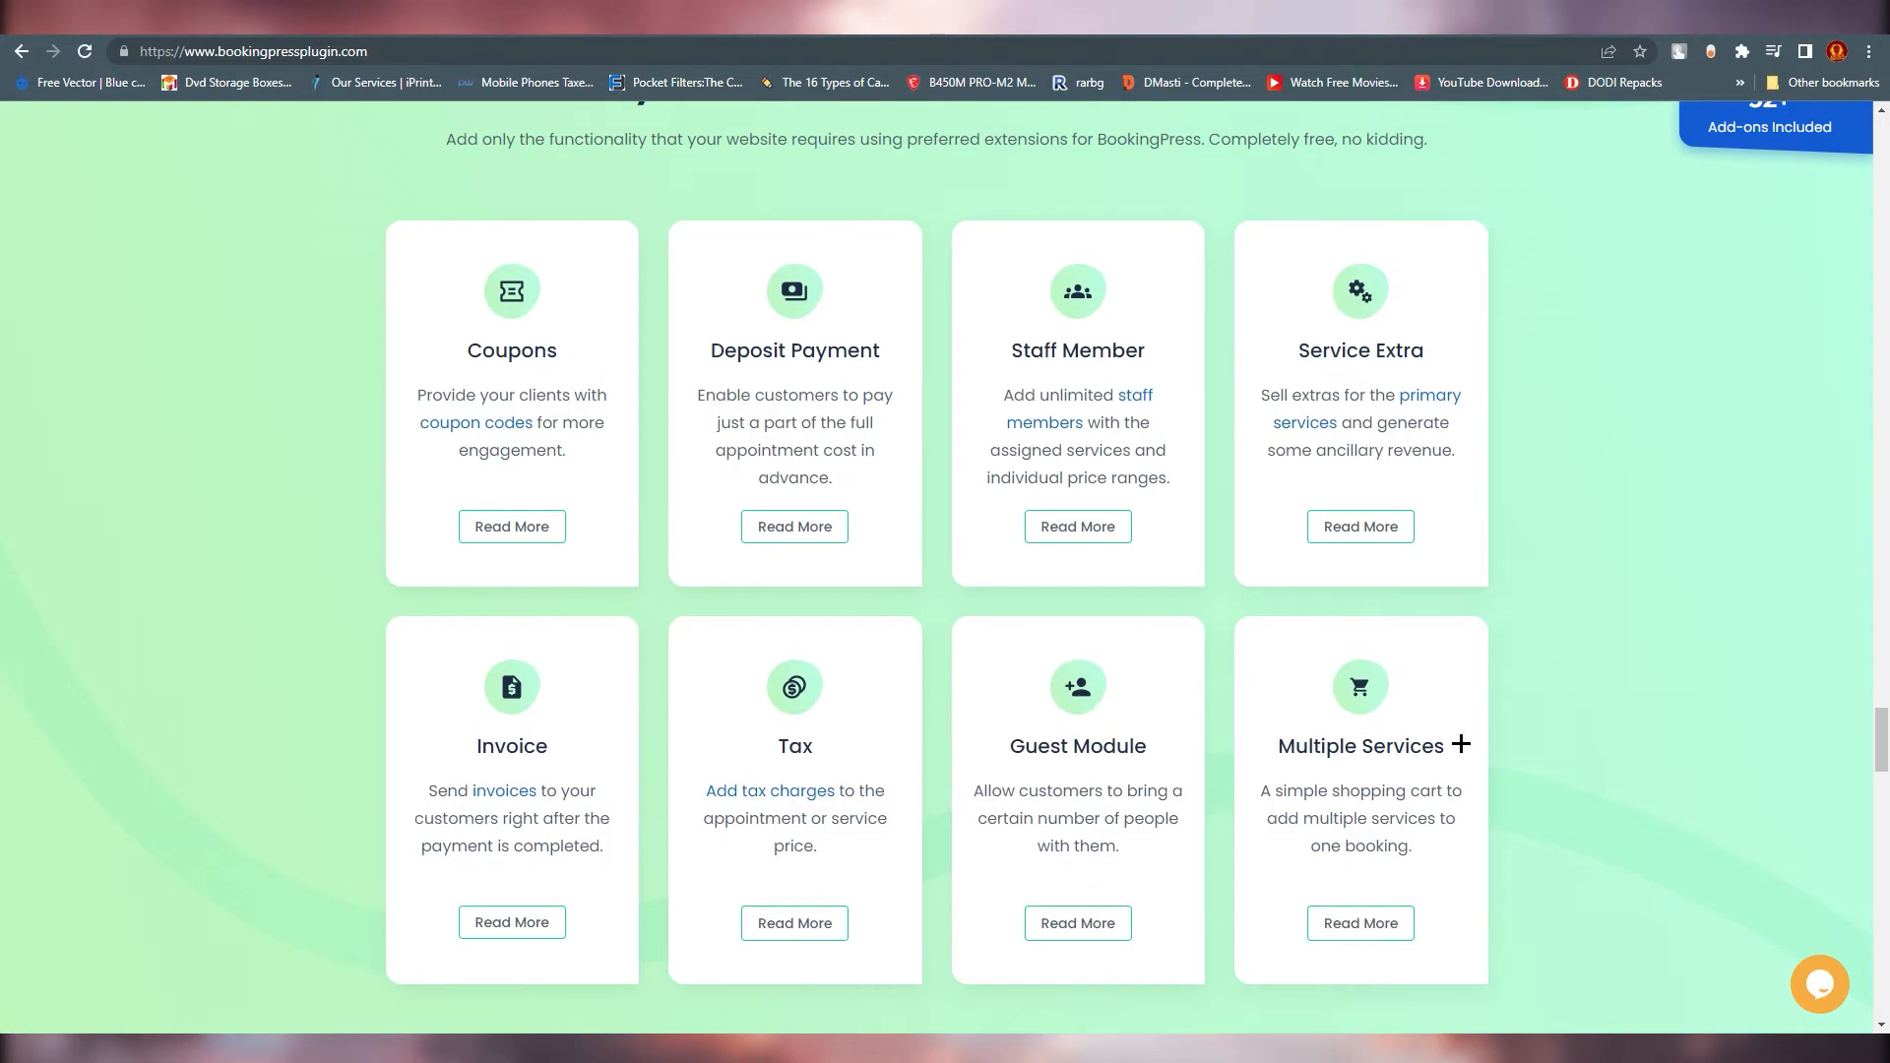
scroll(1465, 742, up, 8)
scroll(1363, 869, down, 5)
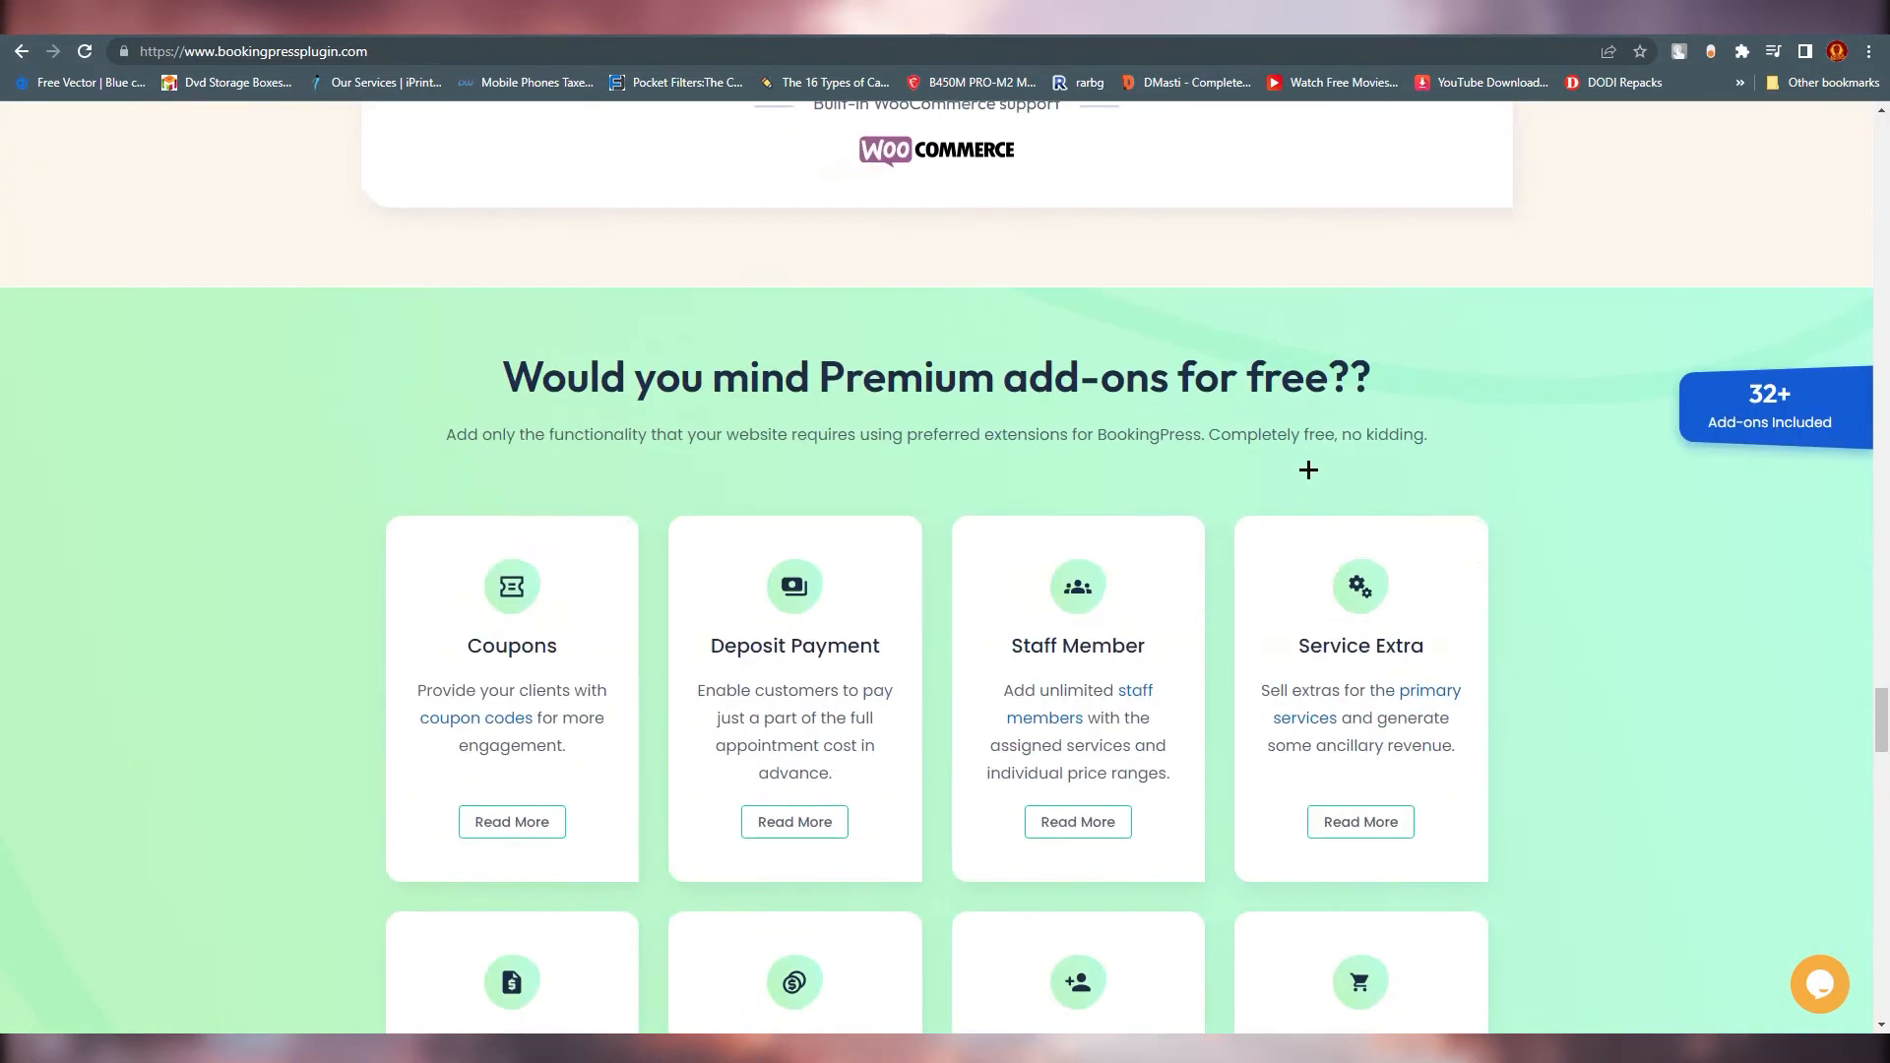
scroll(1317, 546, up, 5)
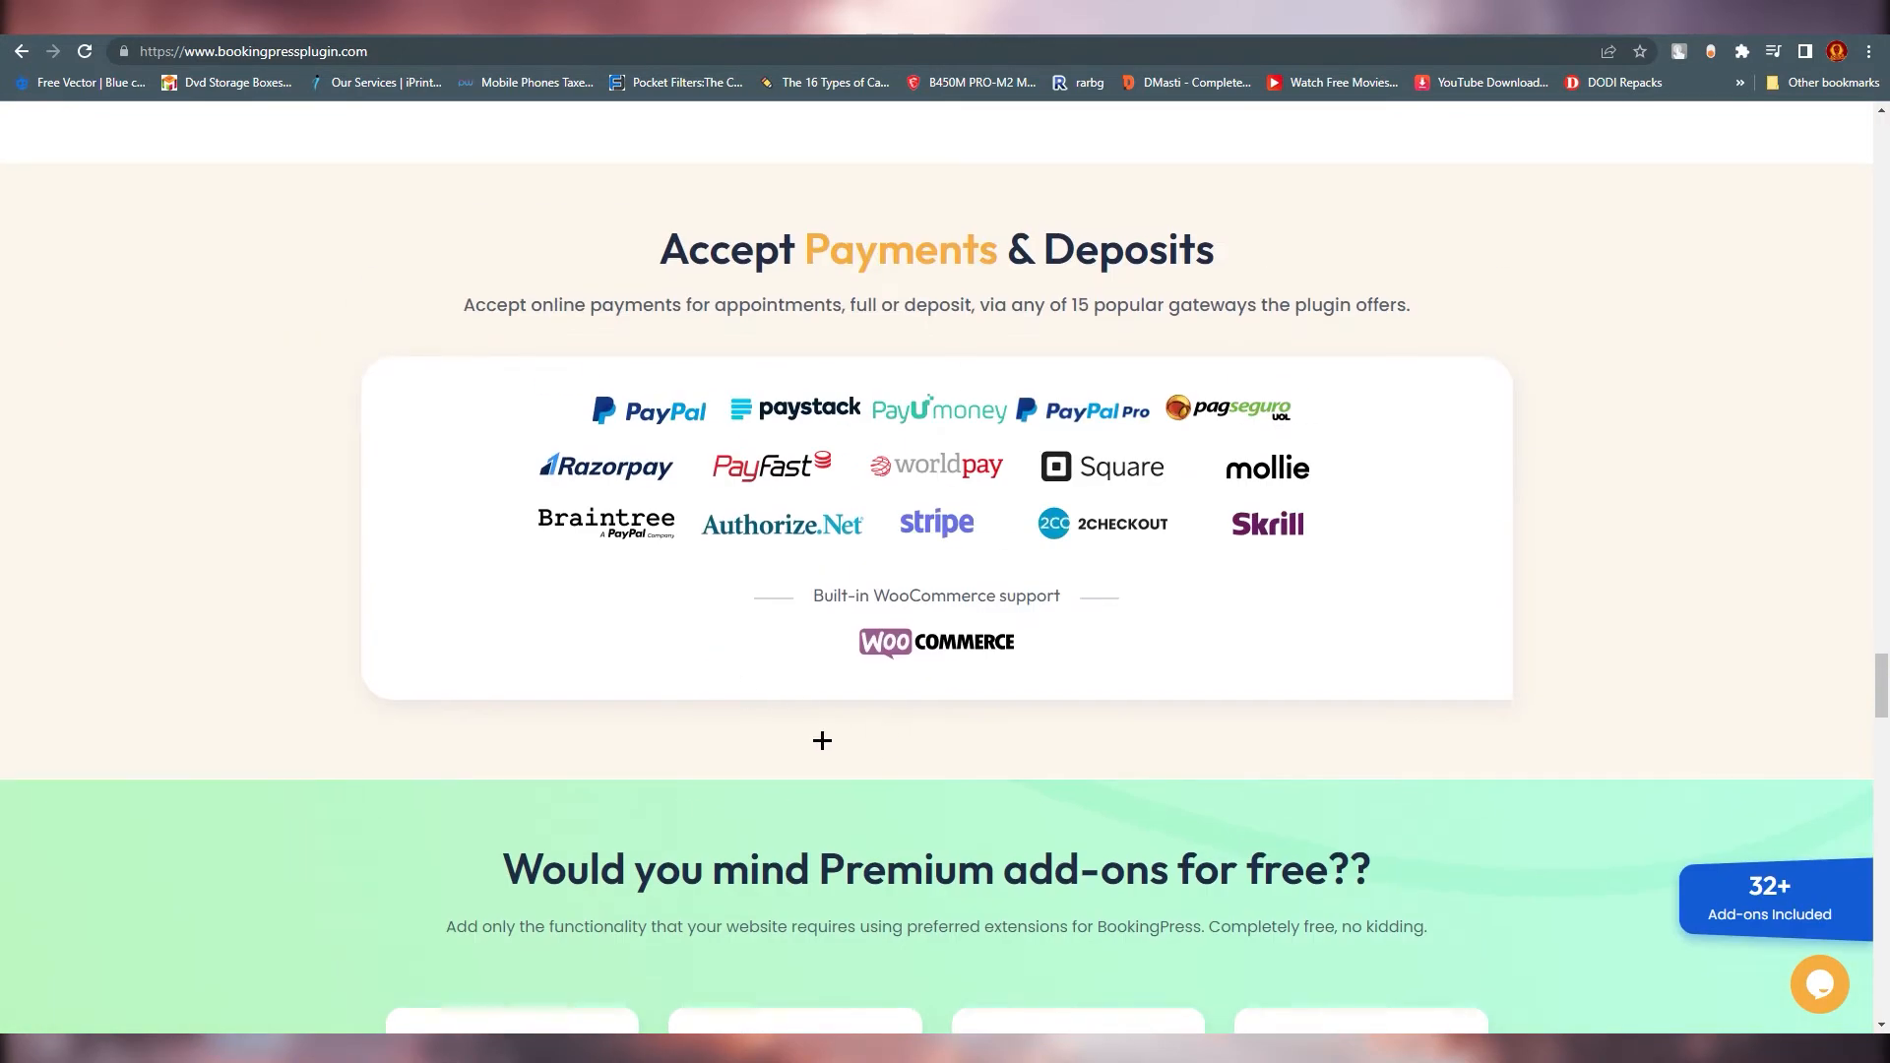
scroll(856, 803, down, 1)
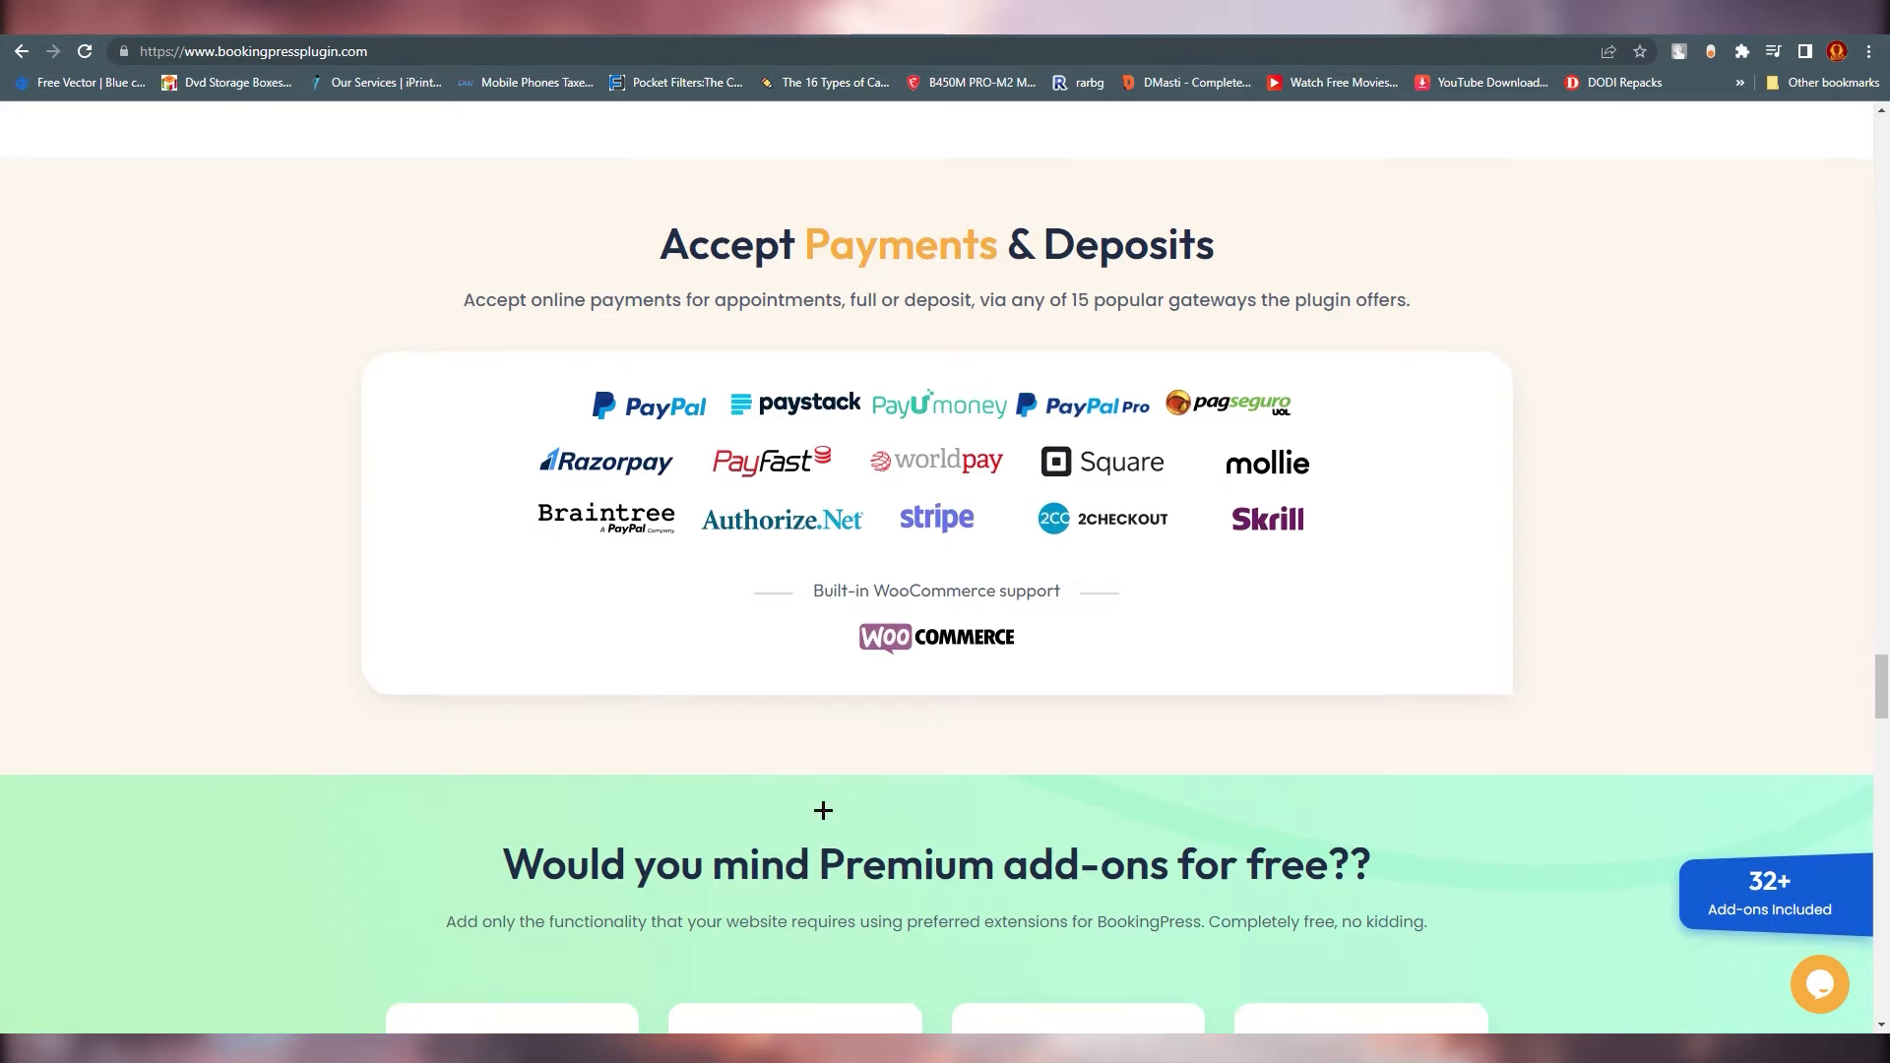
scroll(824, 810, down, 8)
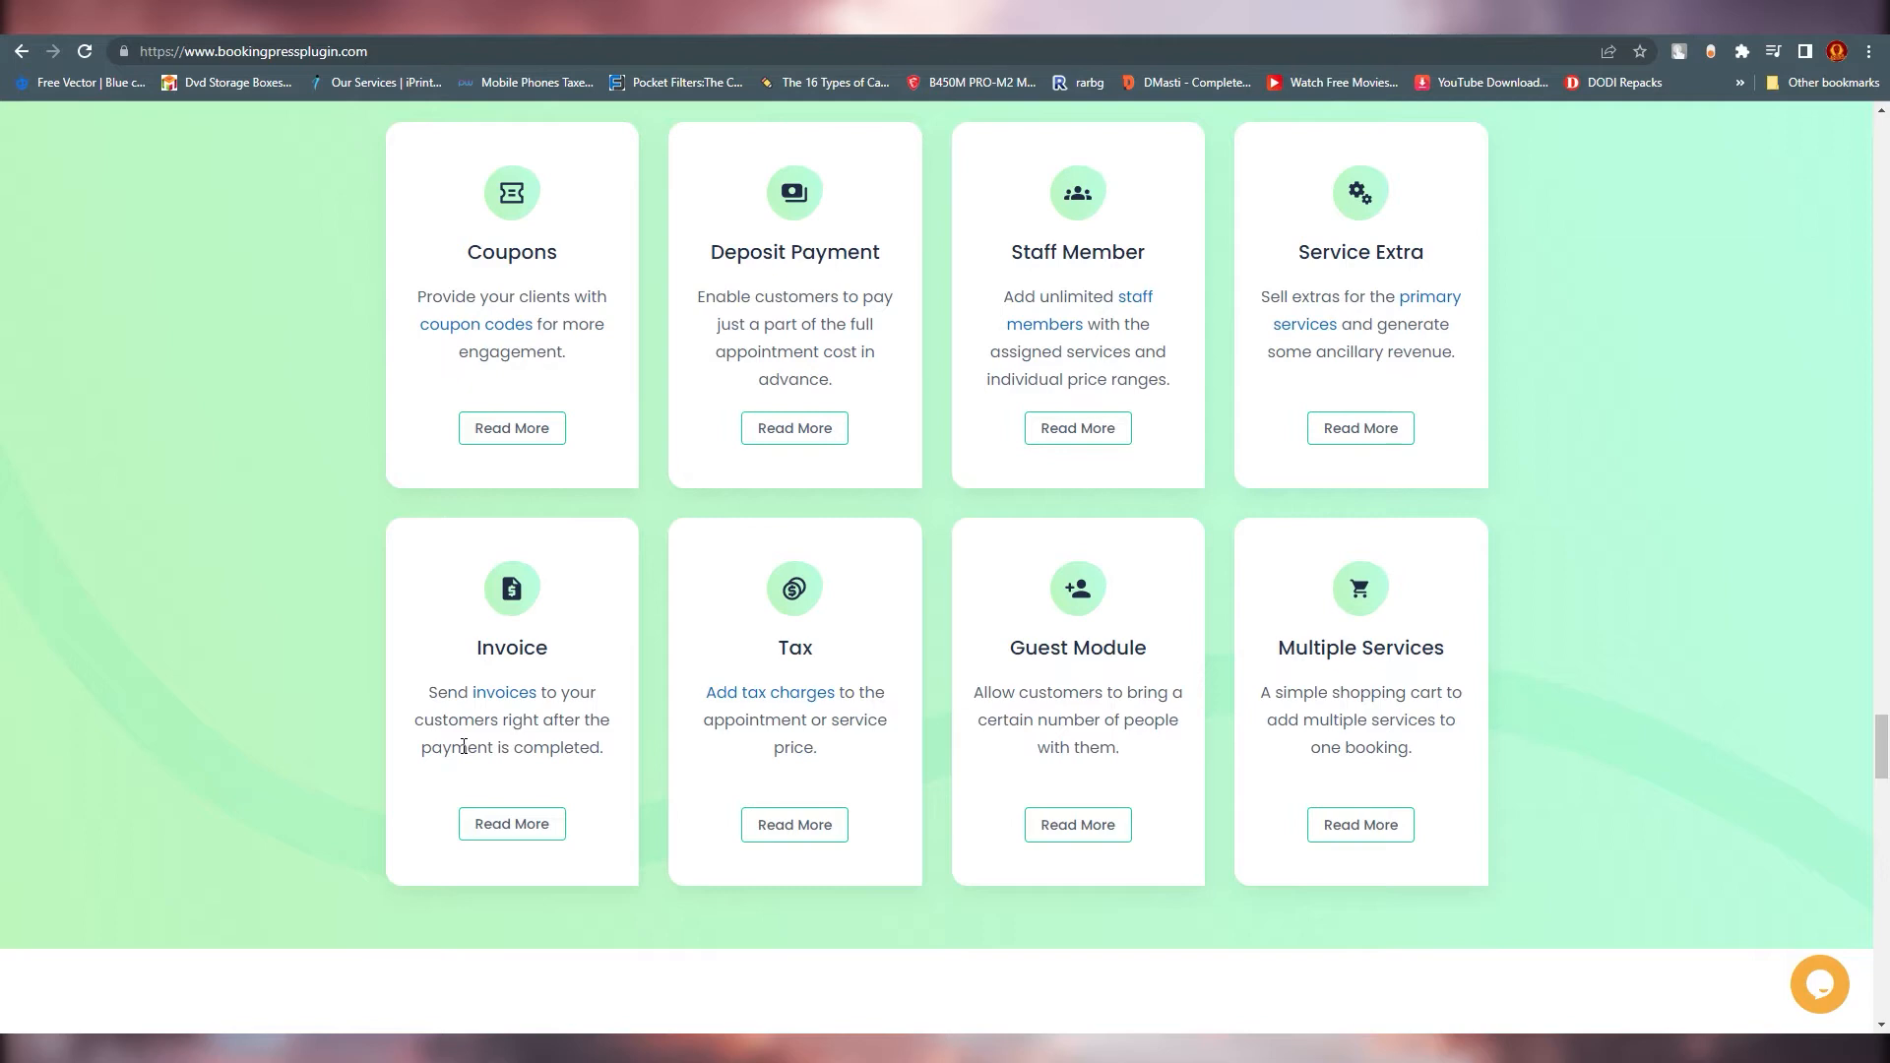
scroll(1012, 706, up, 4)
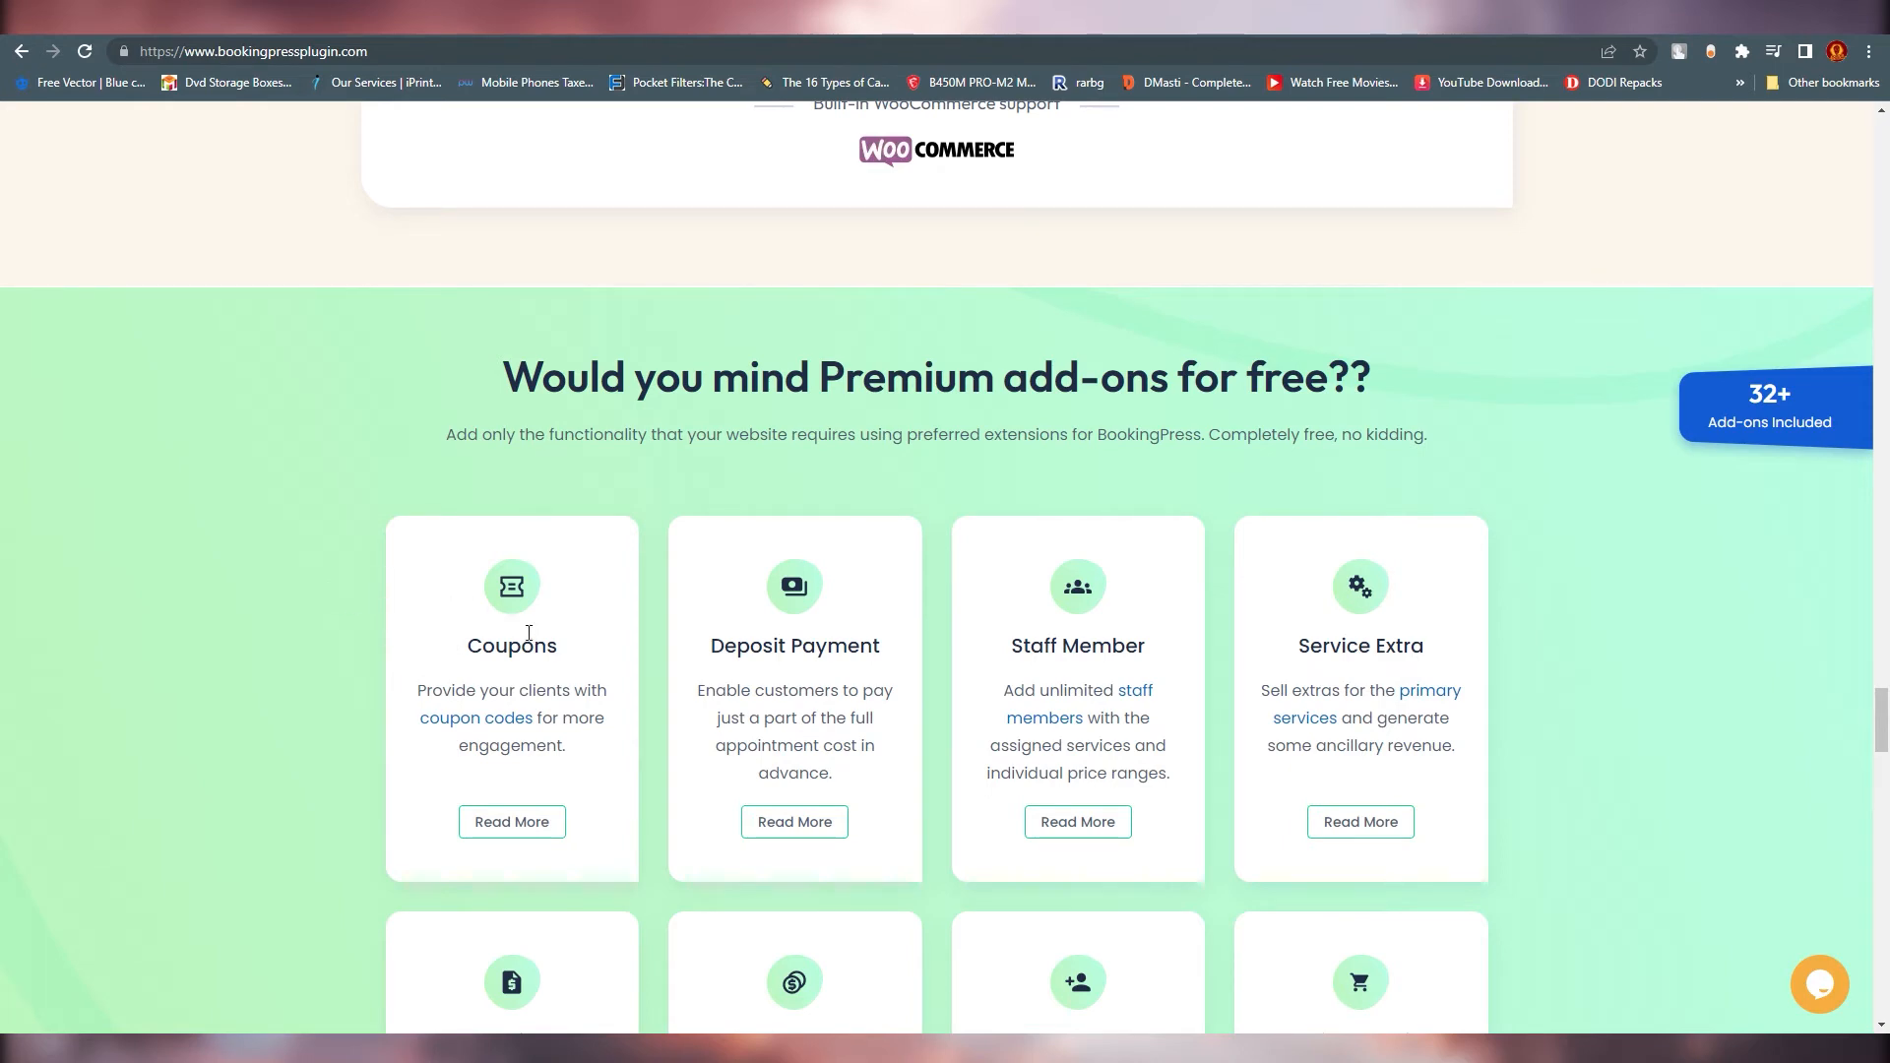
scroll(886, 689, up, 8)
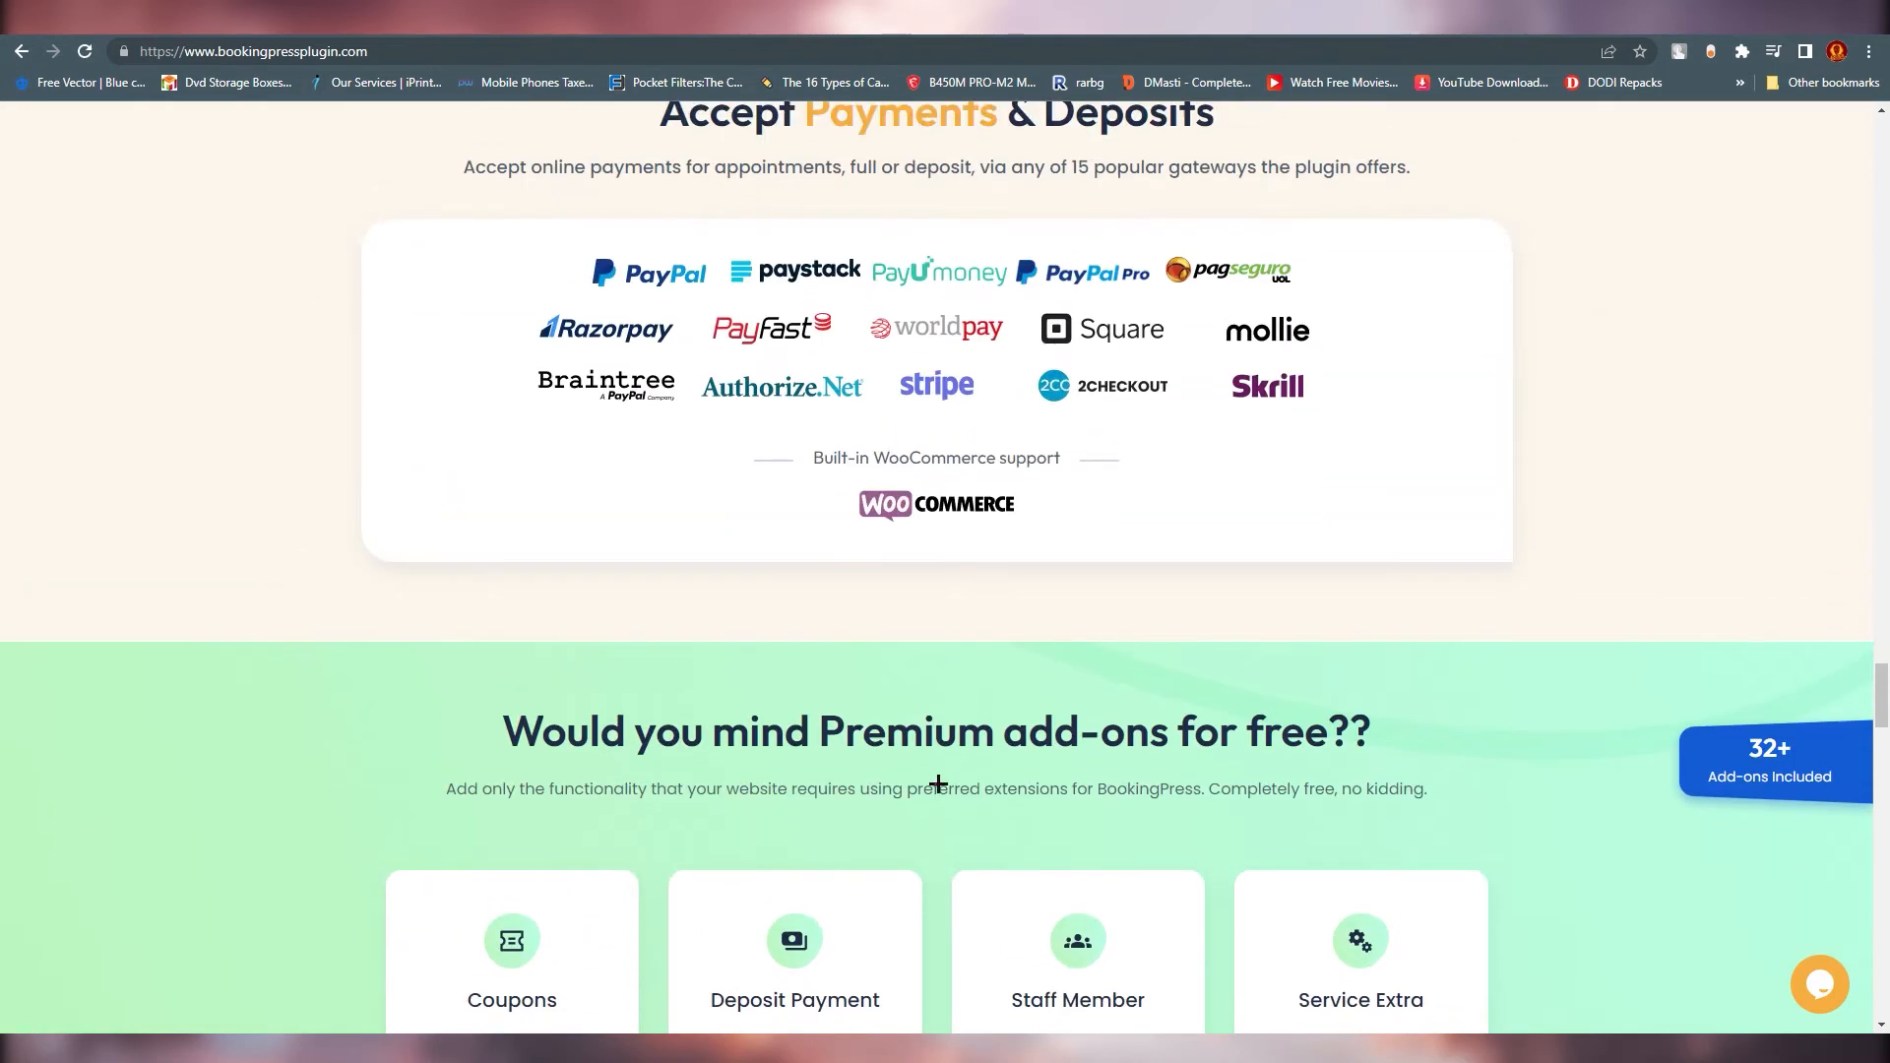
scroll(947, 861, up, 1)
scroll(947, 860, down, 1)
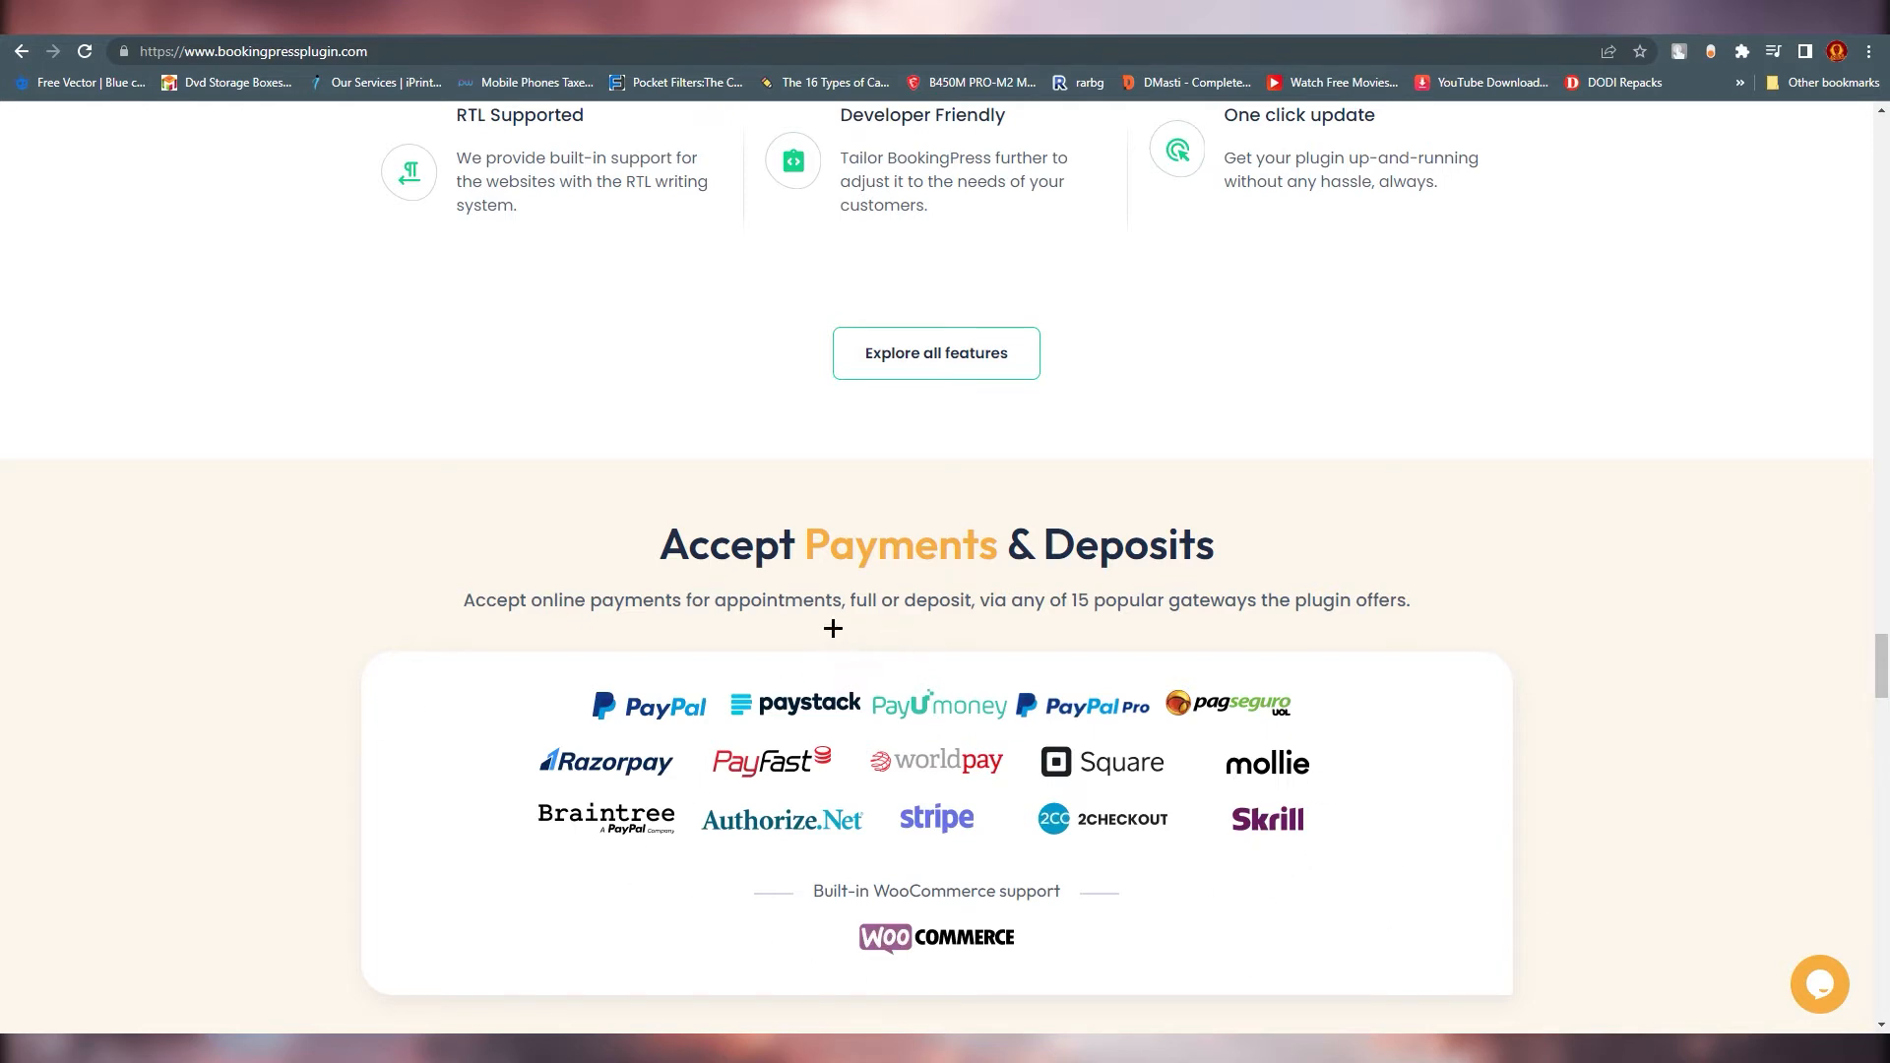
scroll(886, 635, up, 4)
Open the BookingPress pricing page and review its plans, money-back guarantee and FAQs.
drag(1884, 629, 1885, 79)
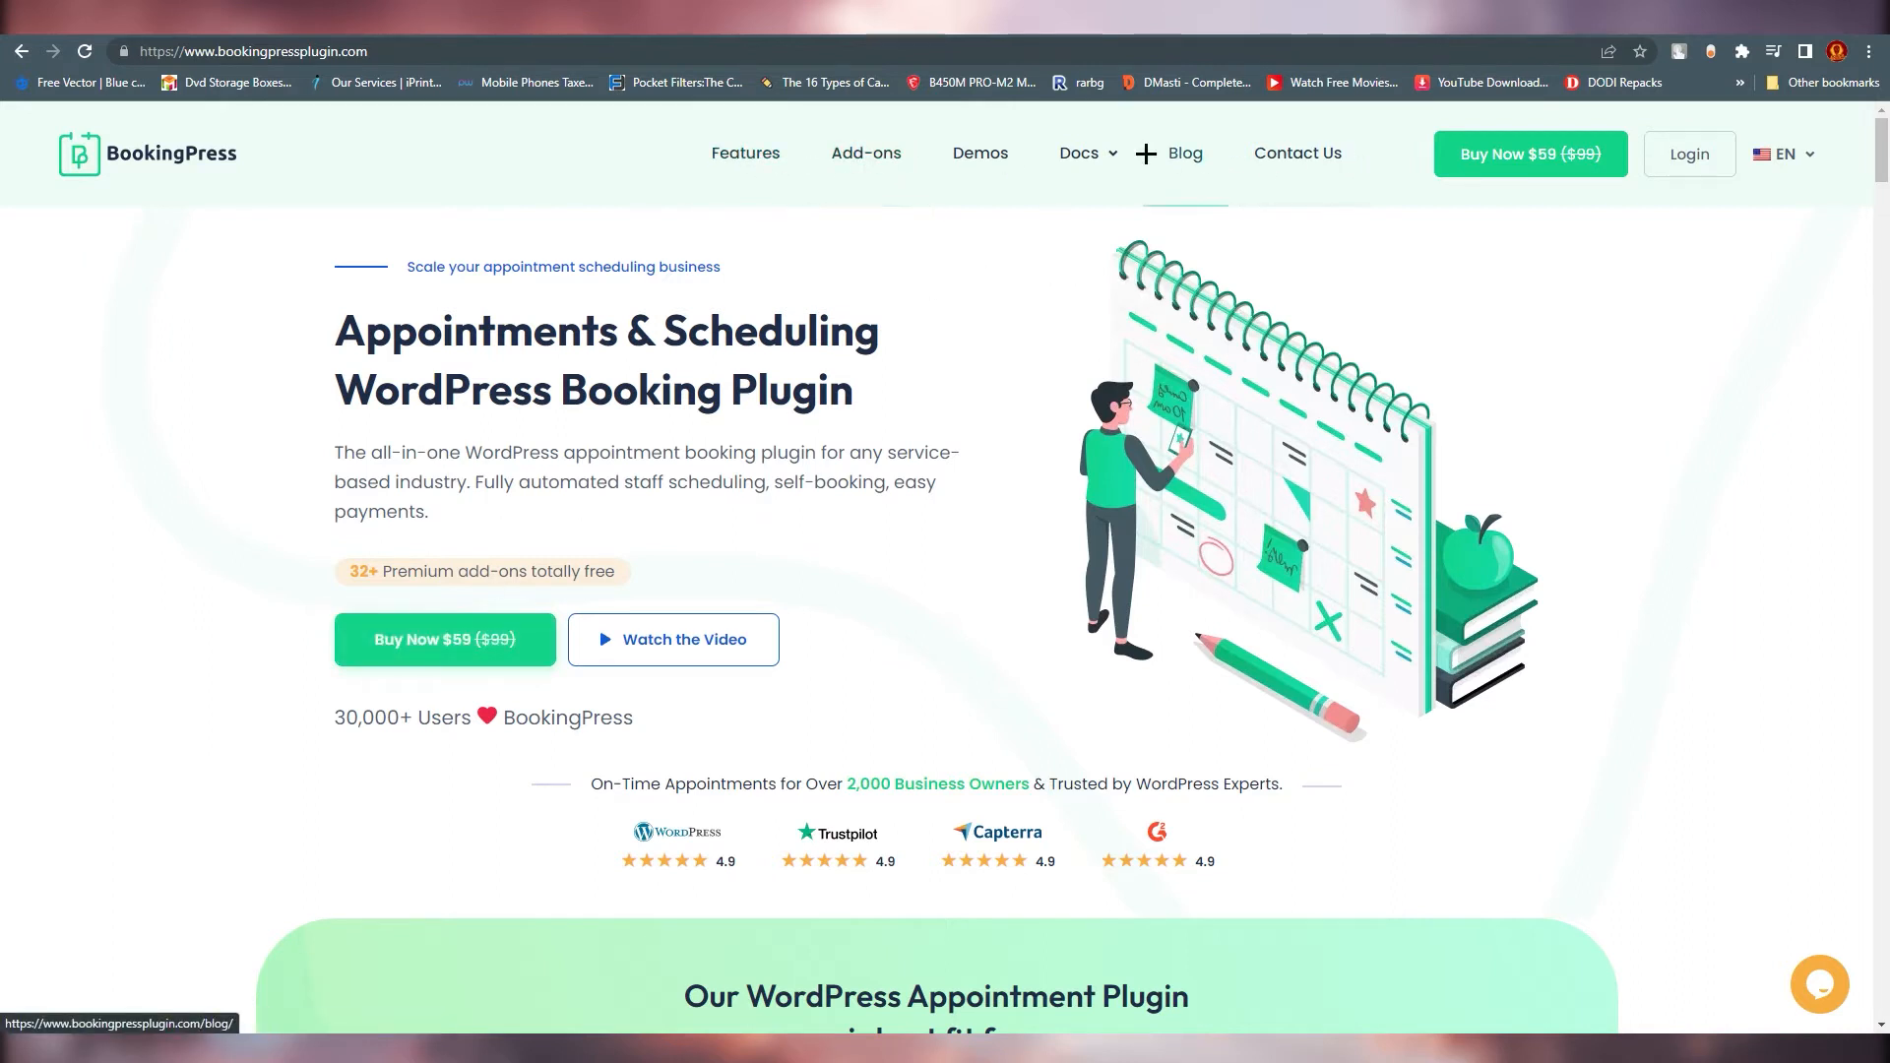
click(1467, 155)
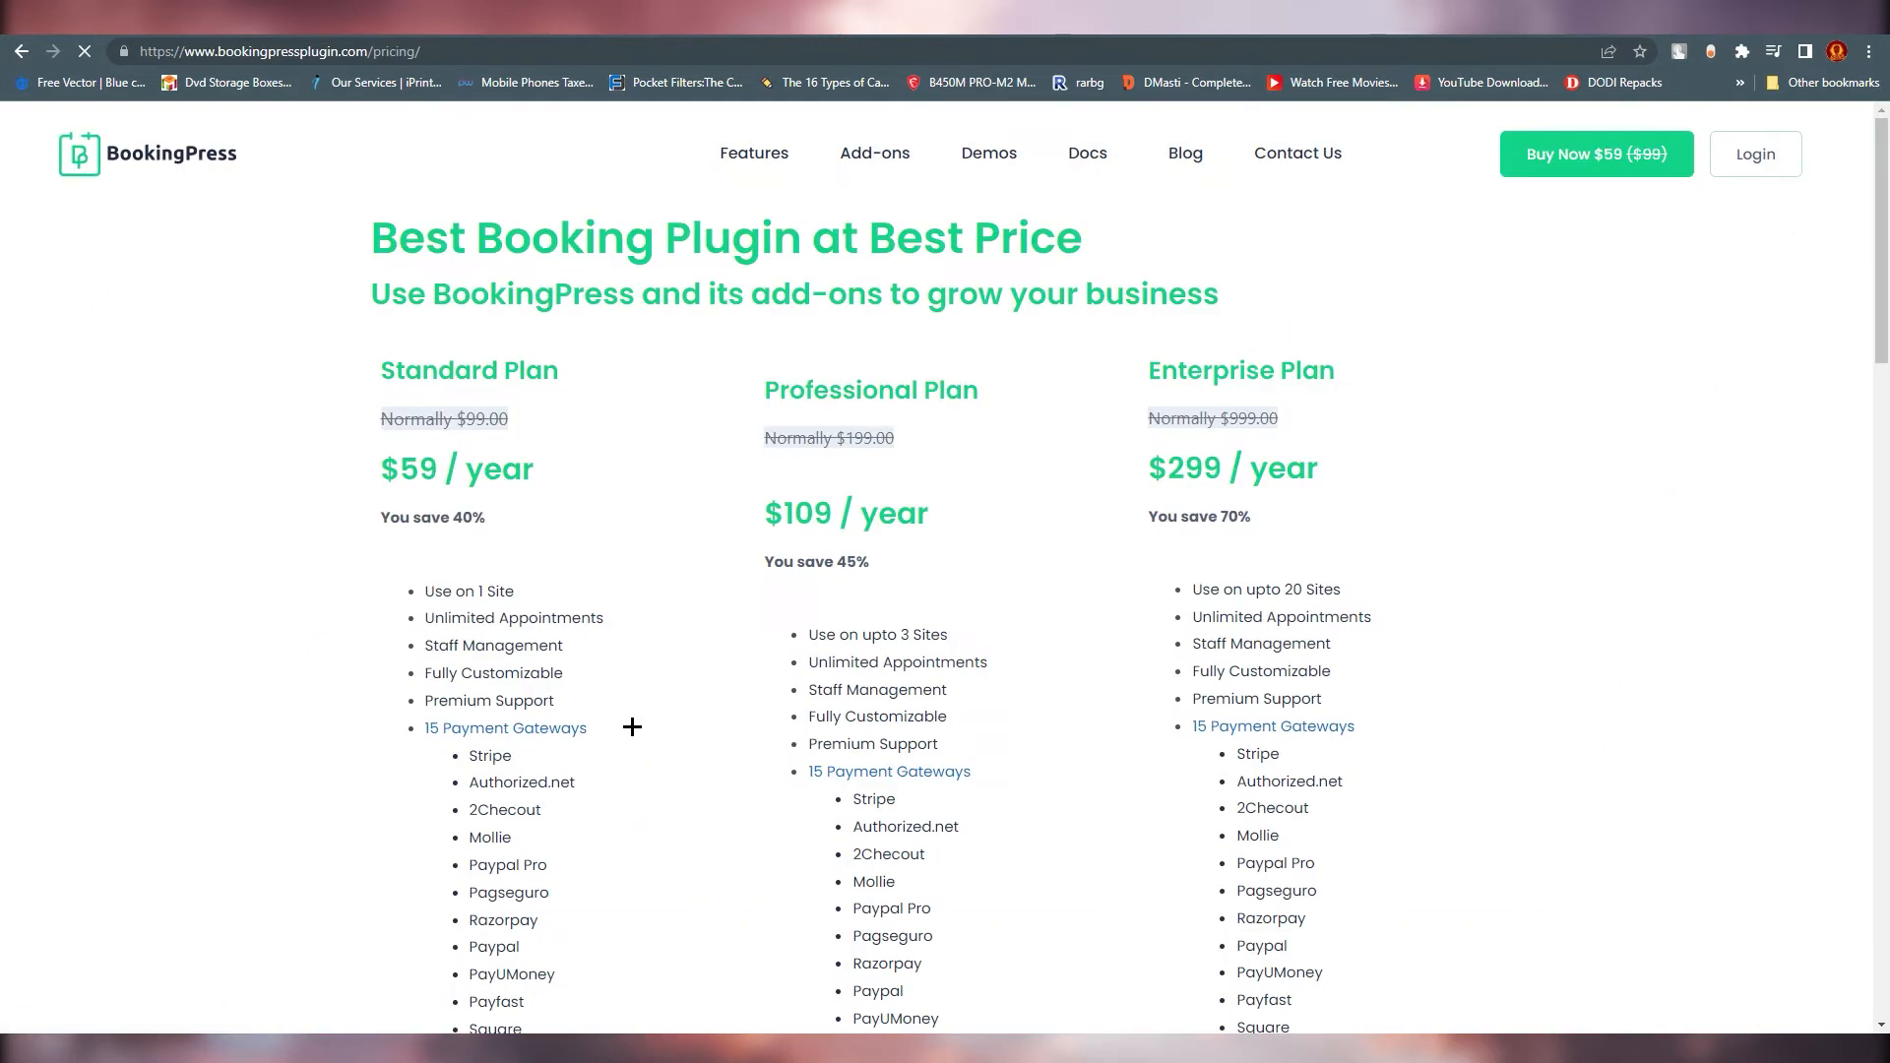
scroll(1553, 489, down, 2)
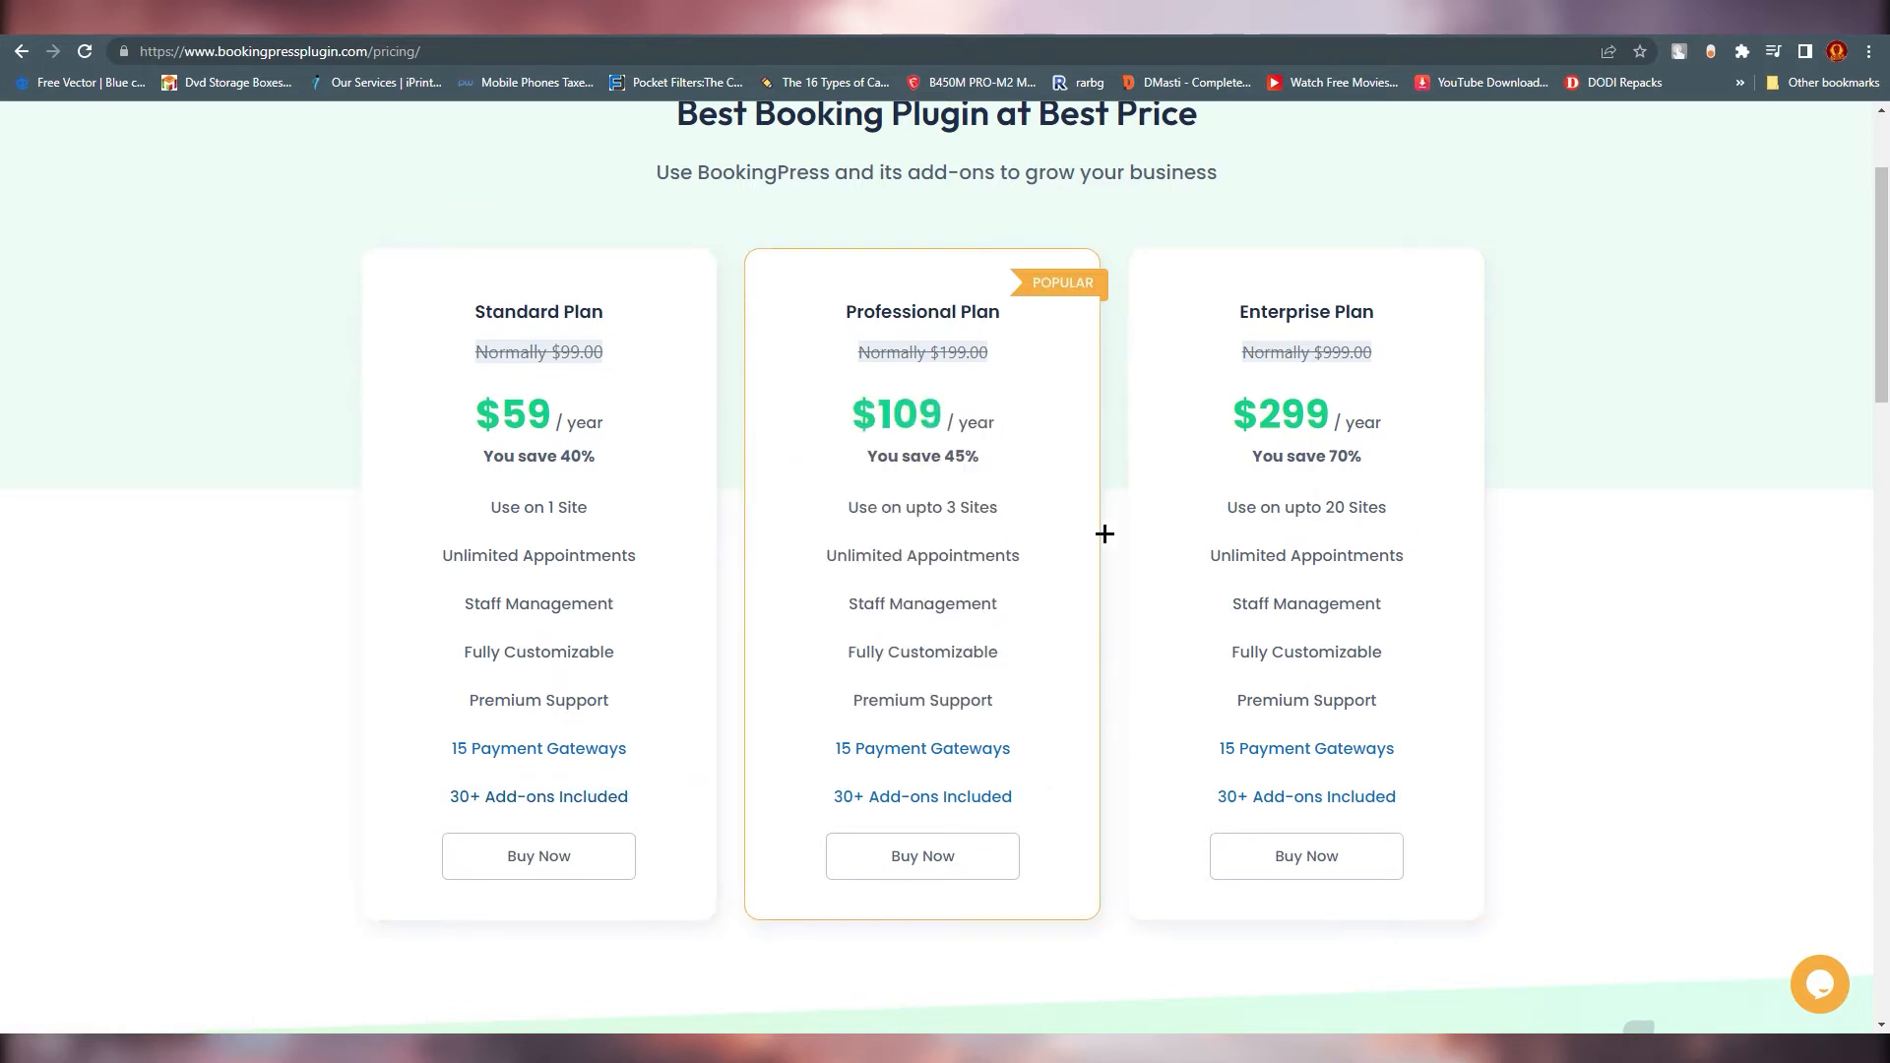
scroll(1561, 661, down, 4)
scroll(1561, 662, down, 3)
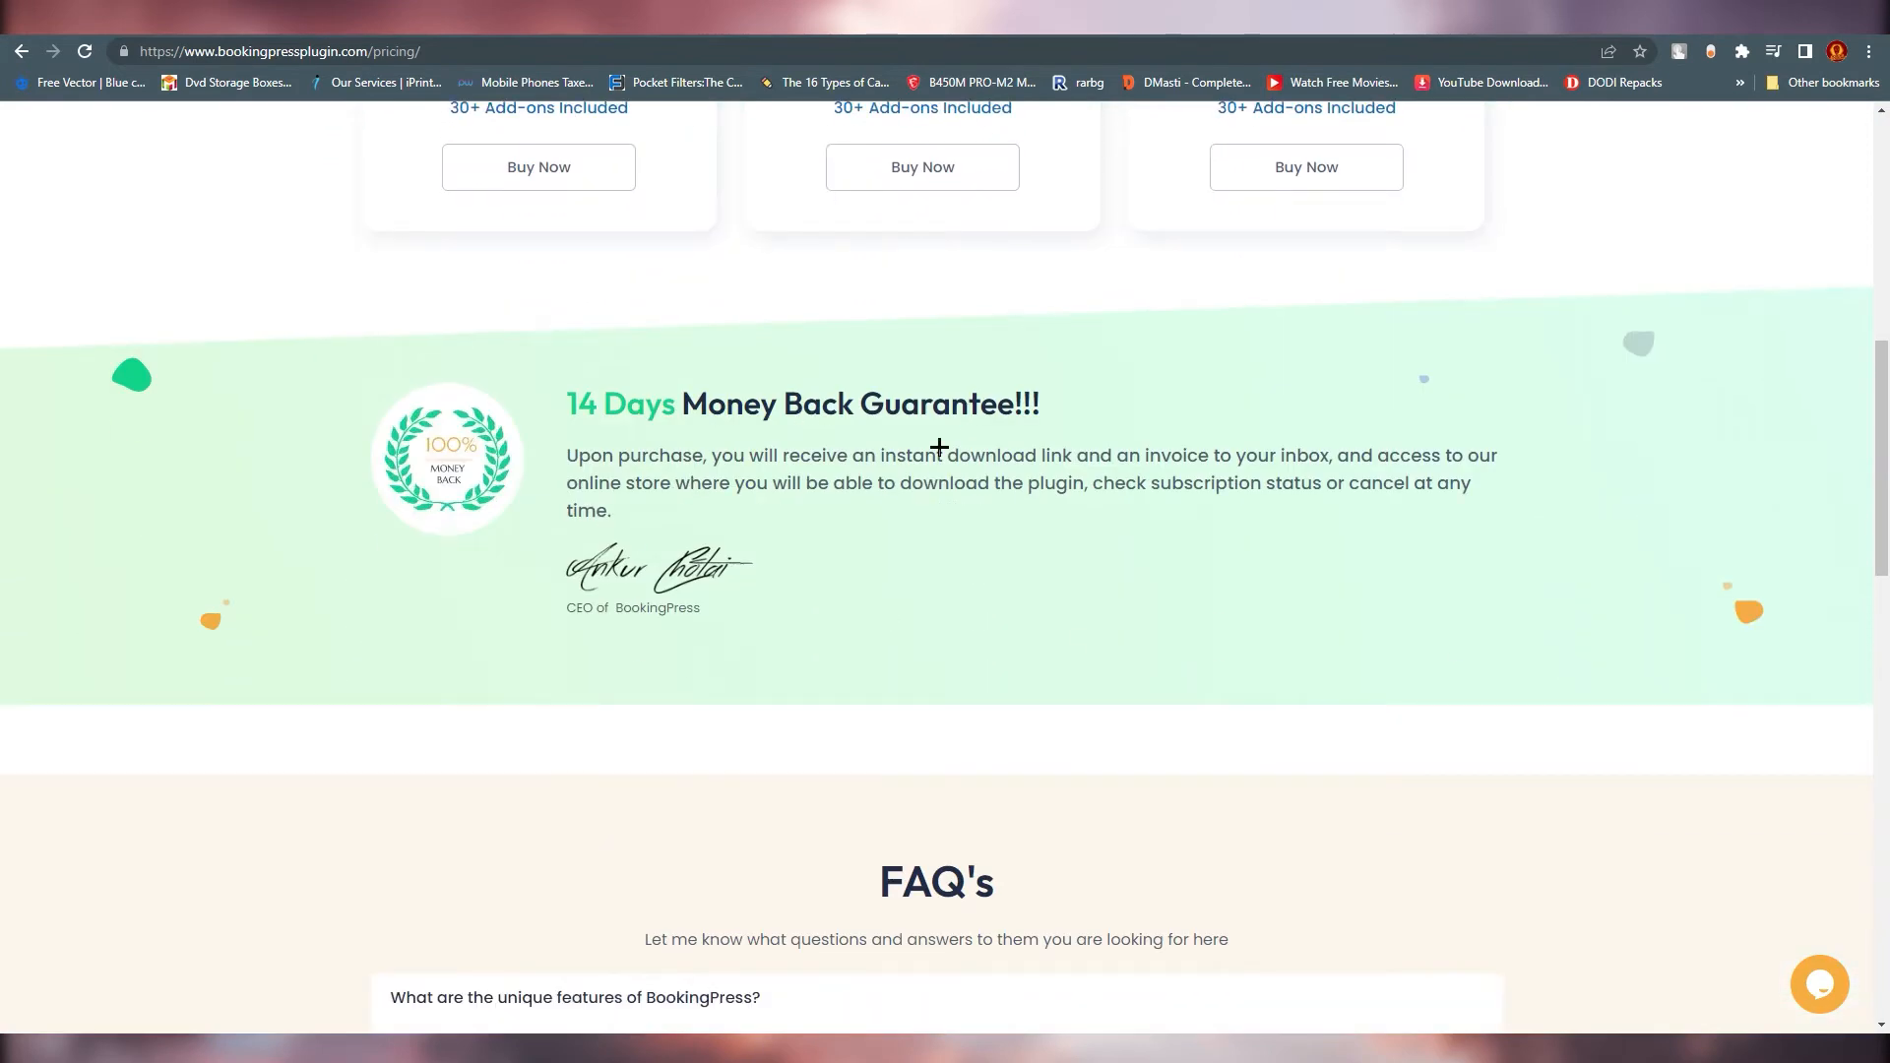
scroll(848, 616, down, 7)
scroll(1632, 738, up, 16)
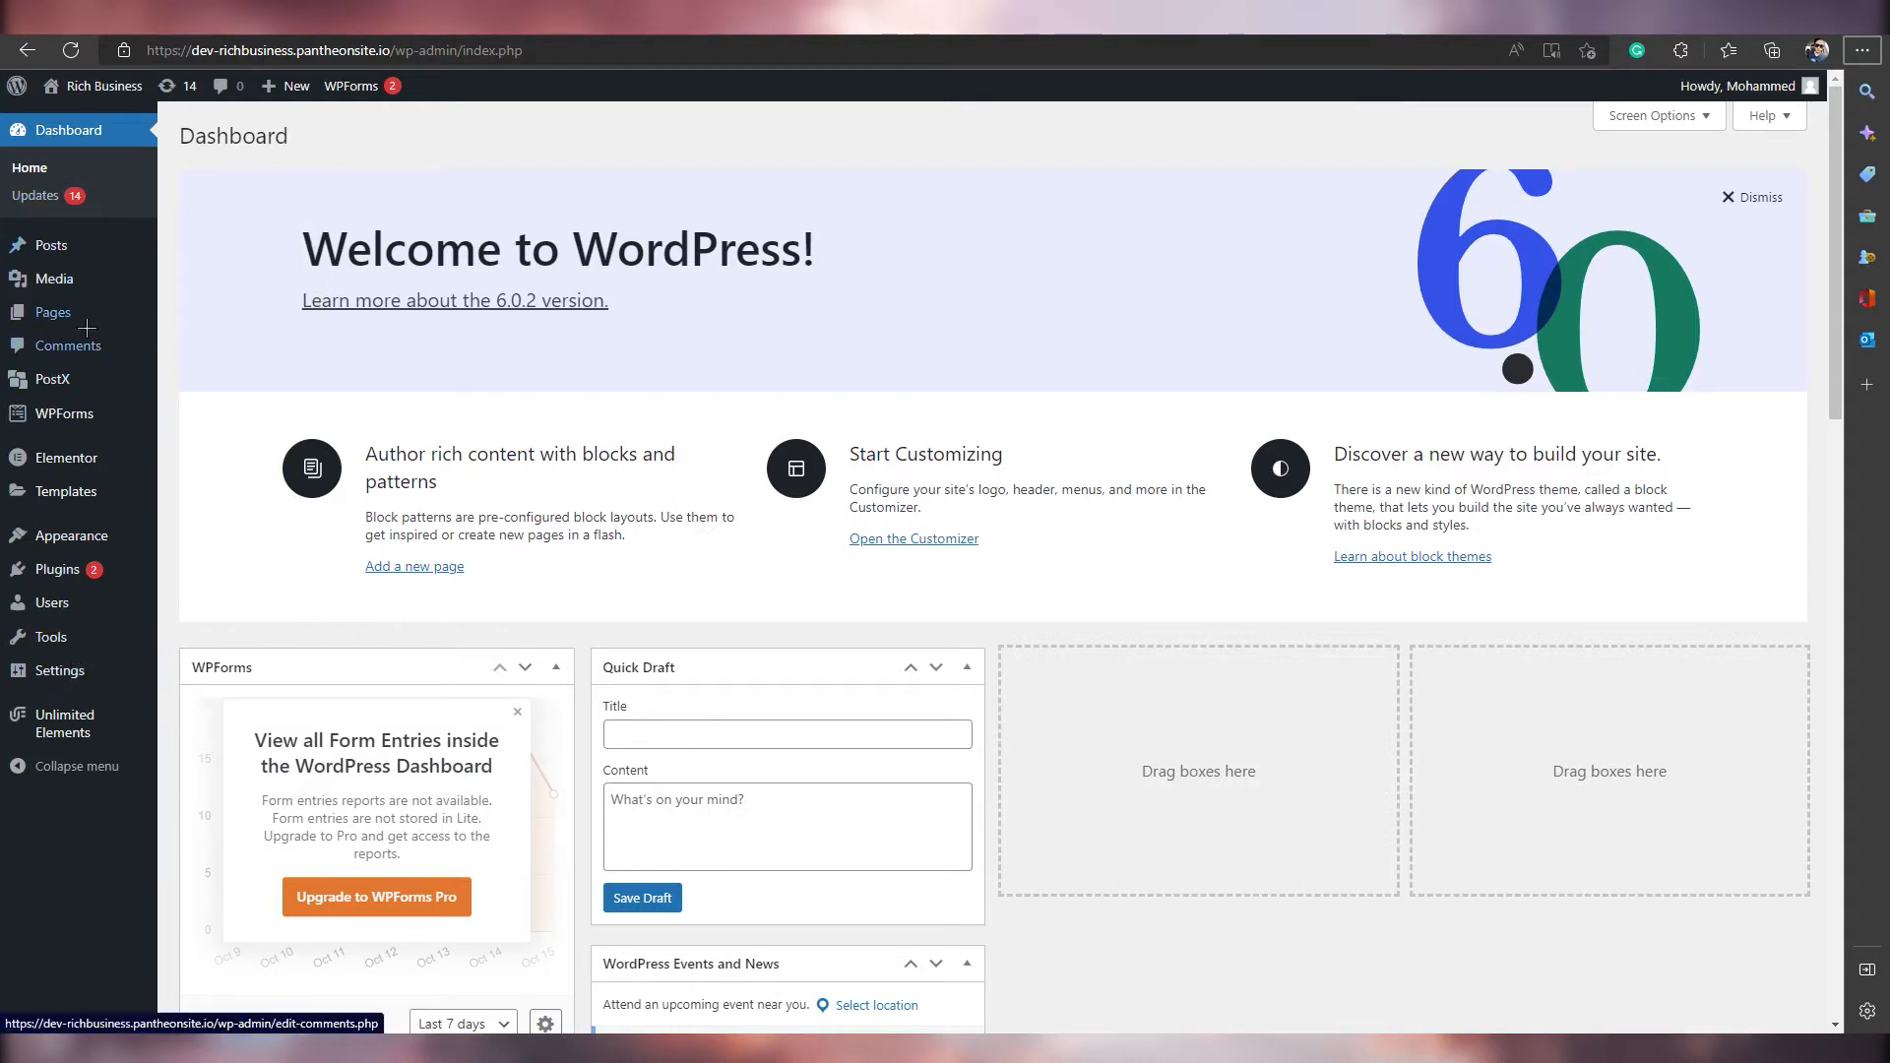
In the WordPress dashboard, search the plugins available to add for "bookingpress".
mouse_move(65, 572)
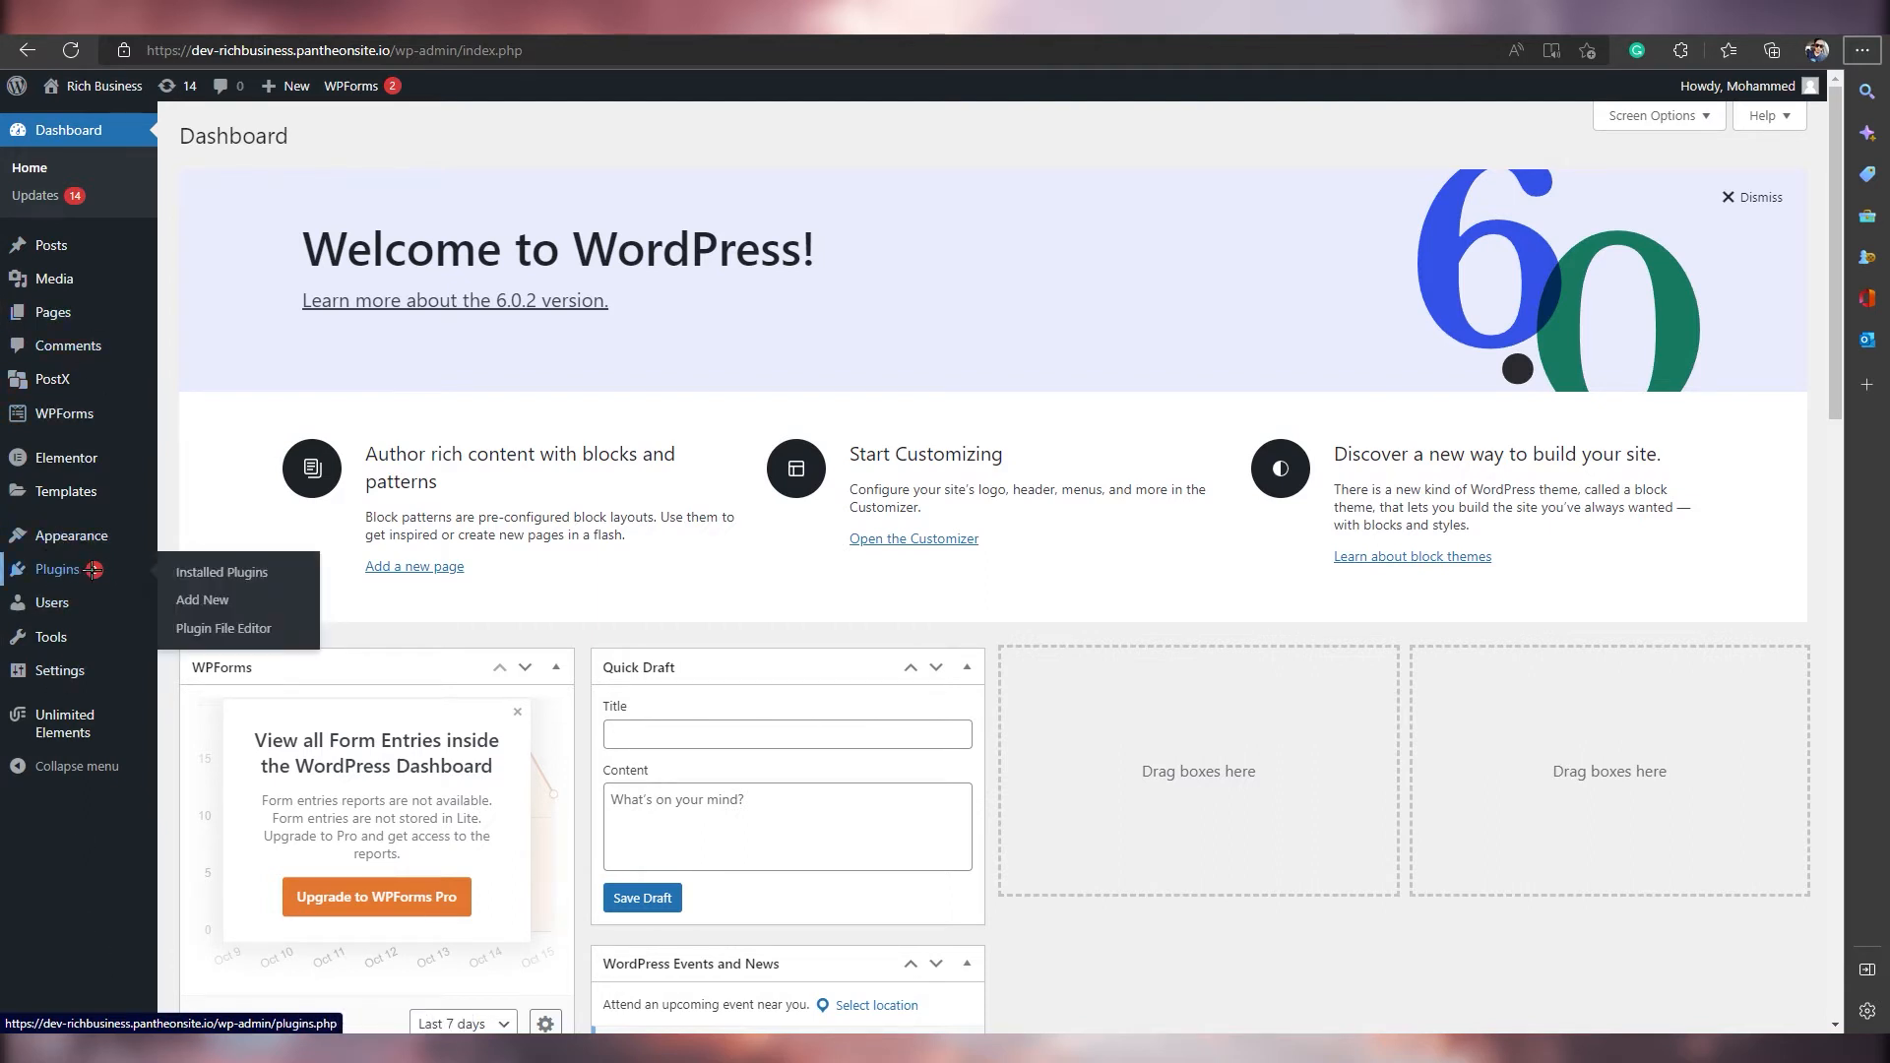
click(202, 599)
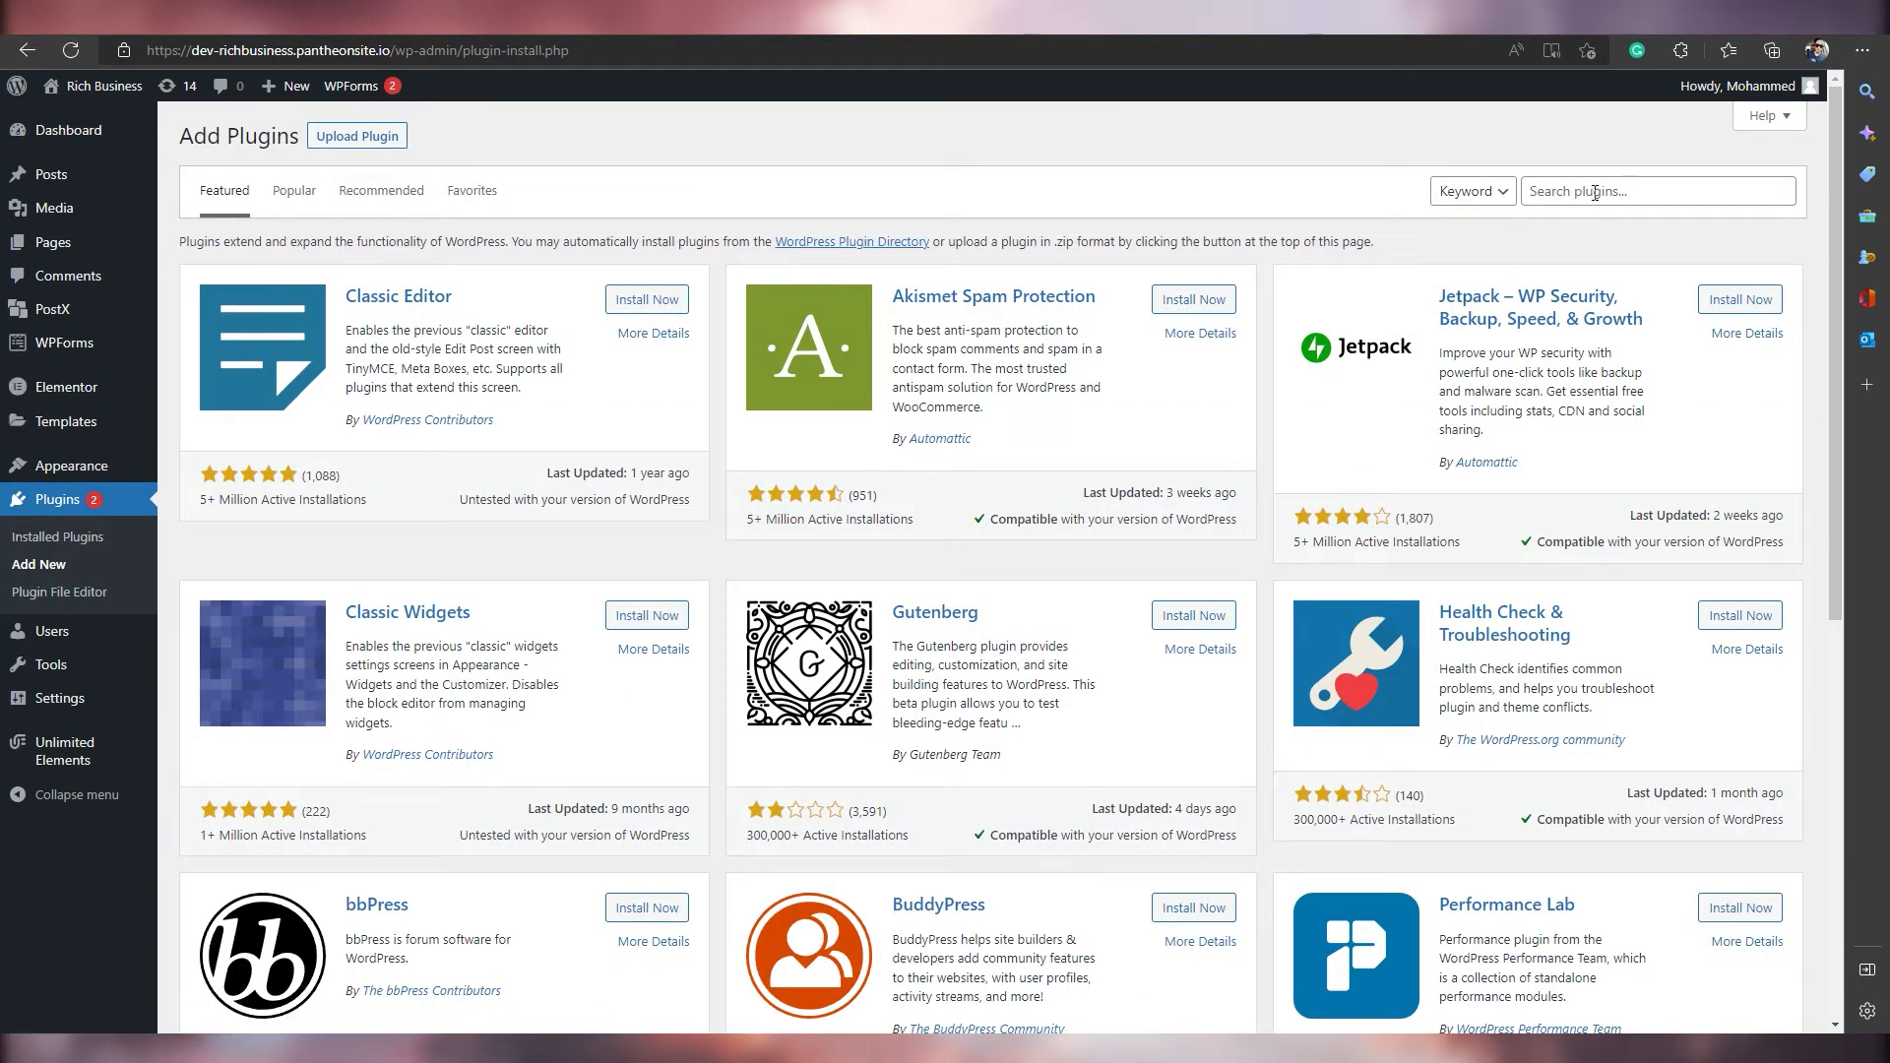
click(1611, 190)
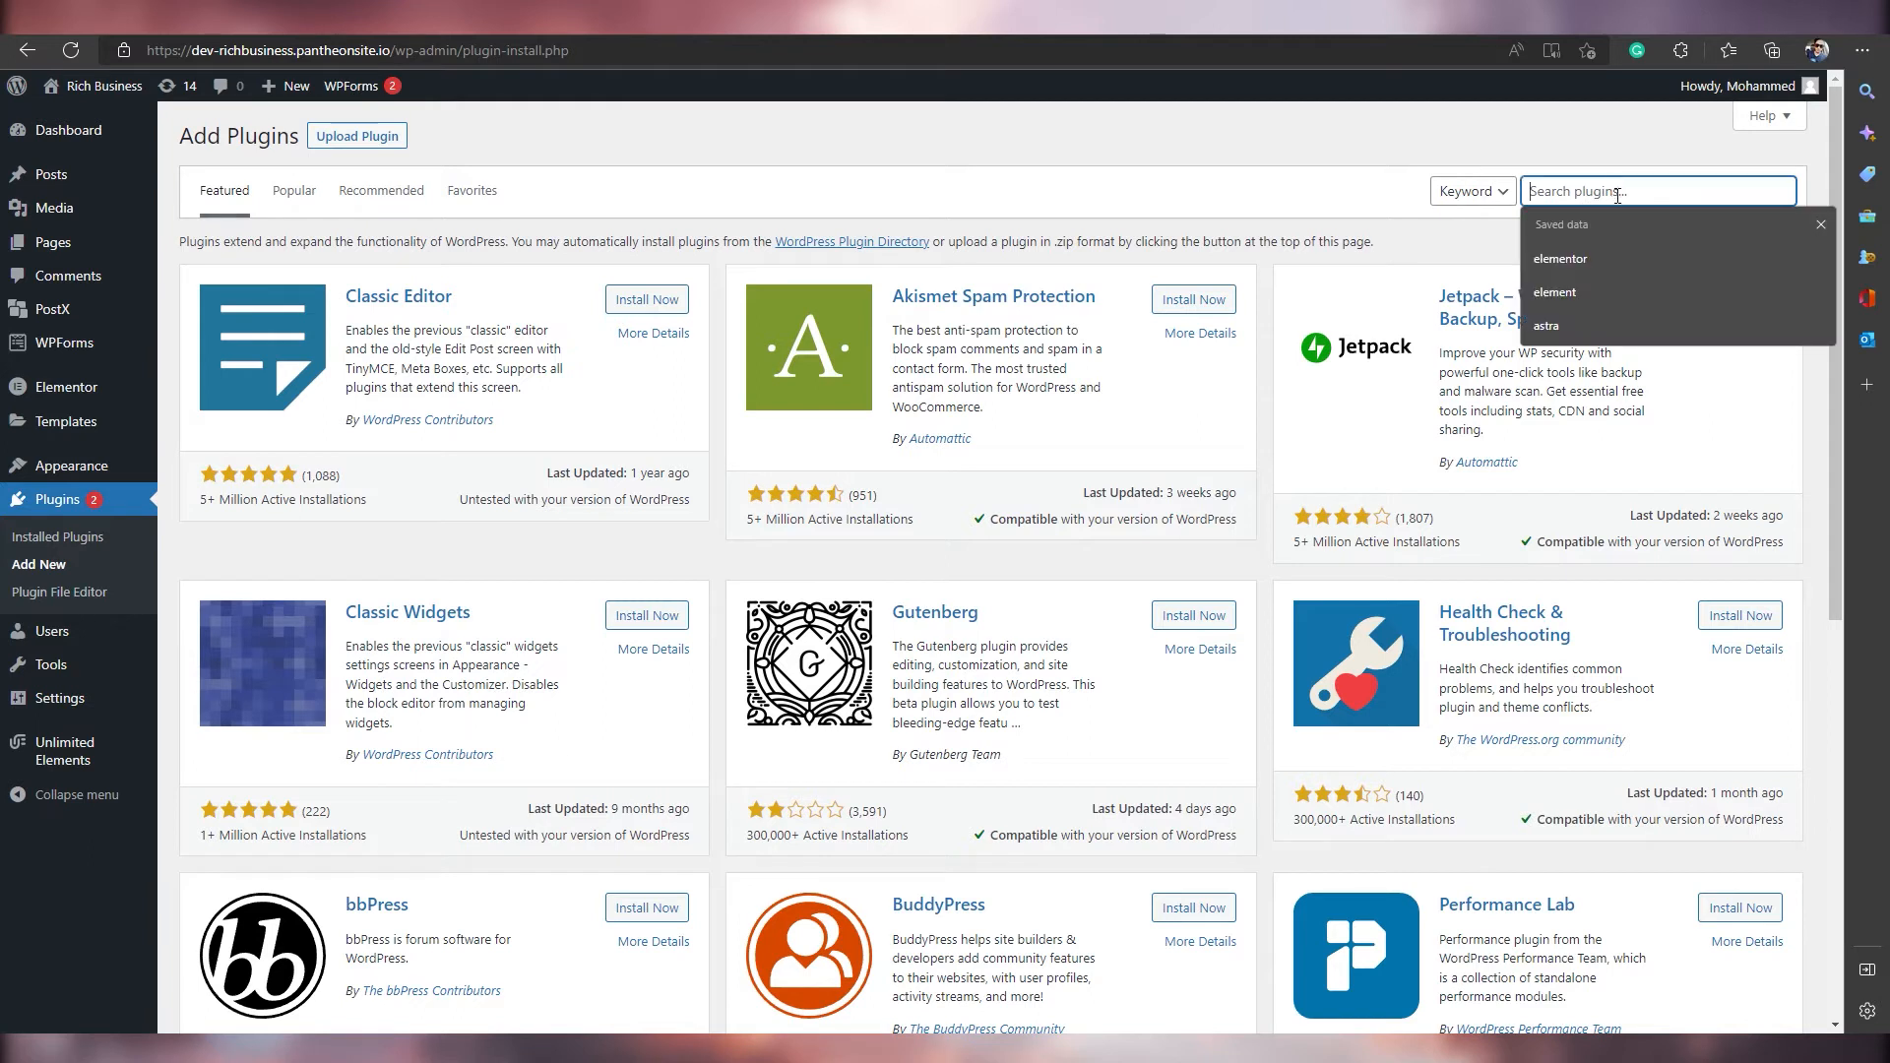
text(bookingpress)
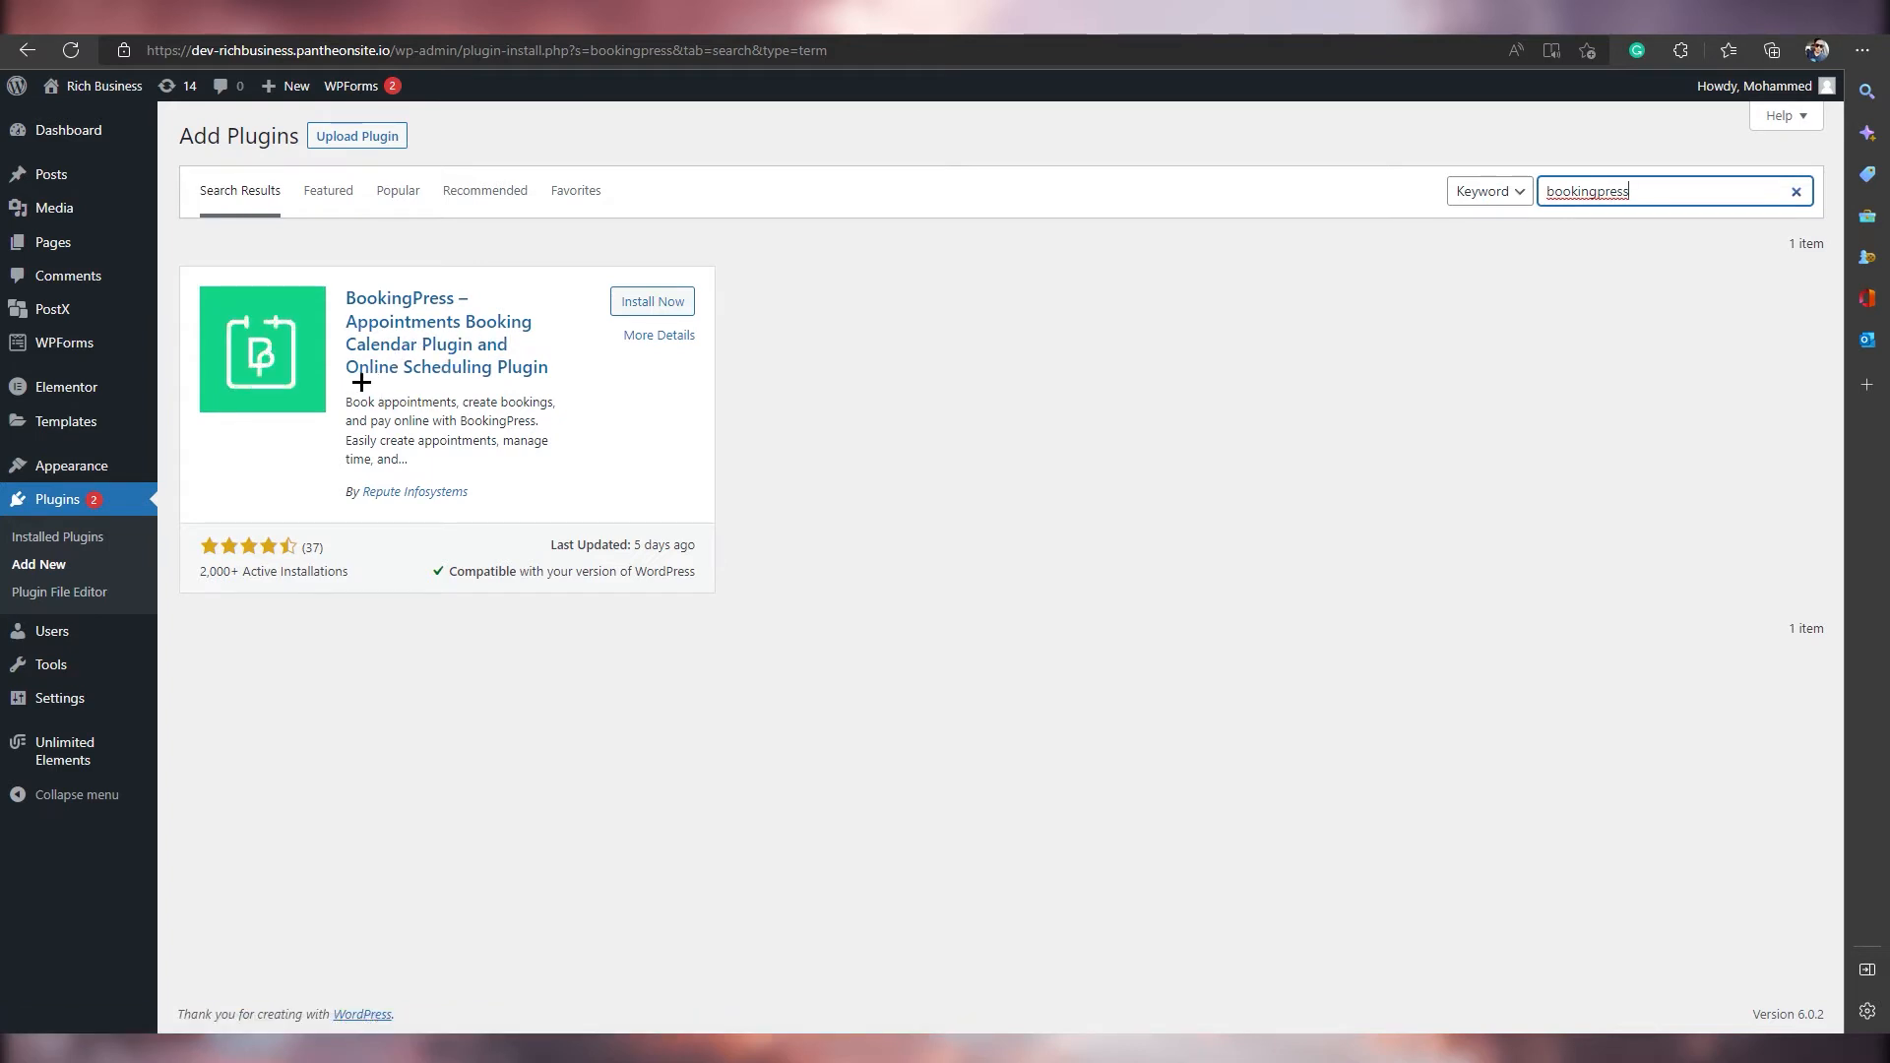
Install and activate the BookingPress appointment booking plugin and open its setup wizard.
click(655, 298)
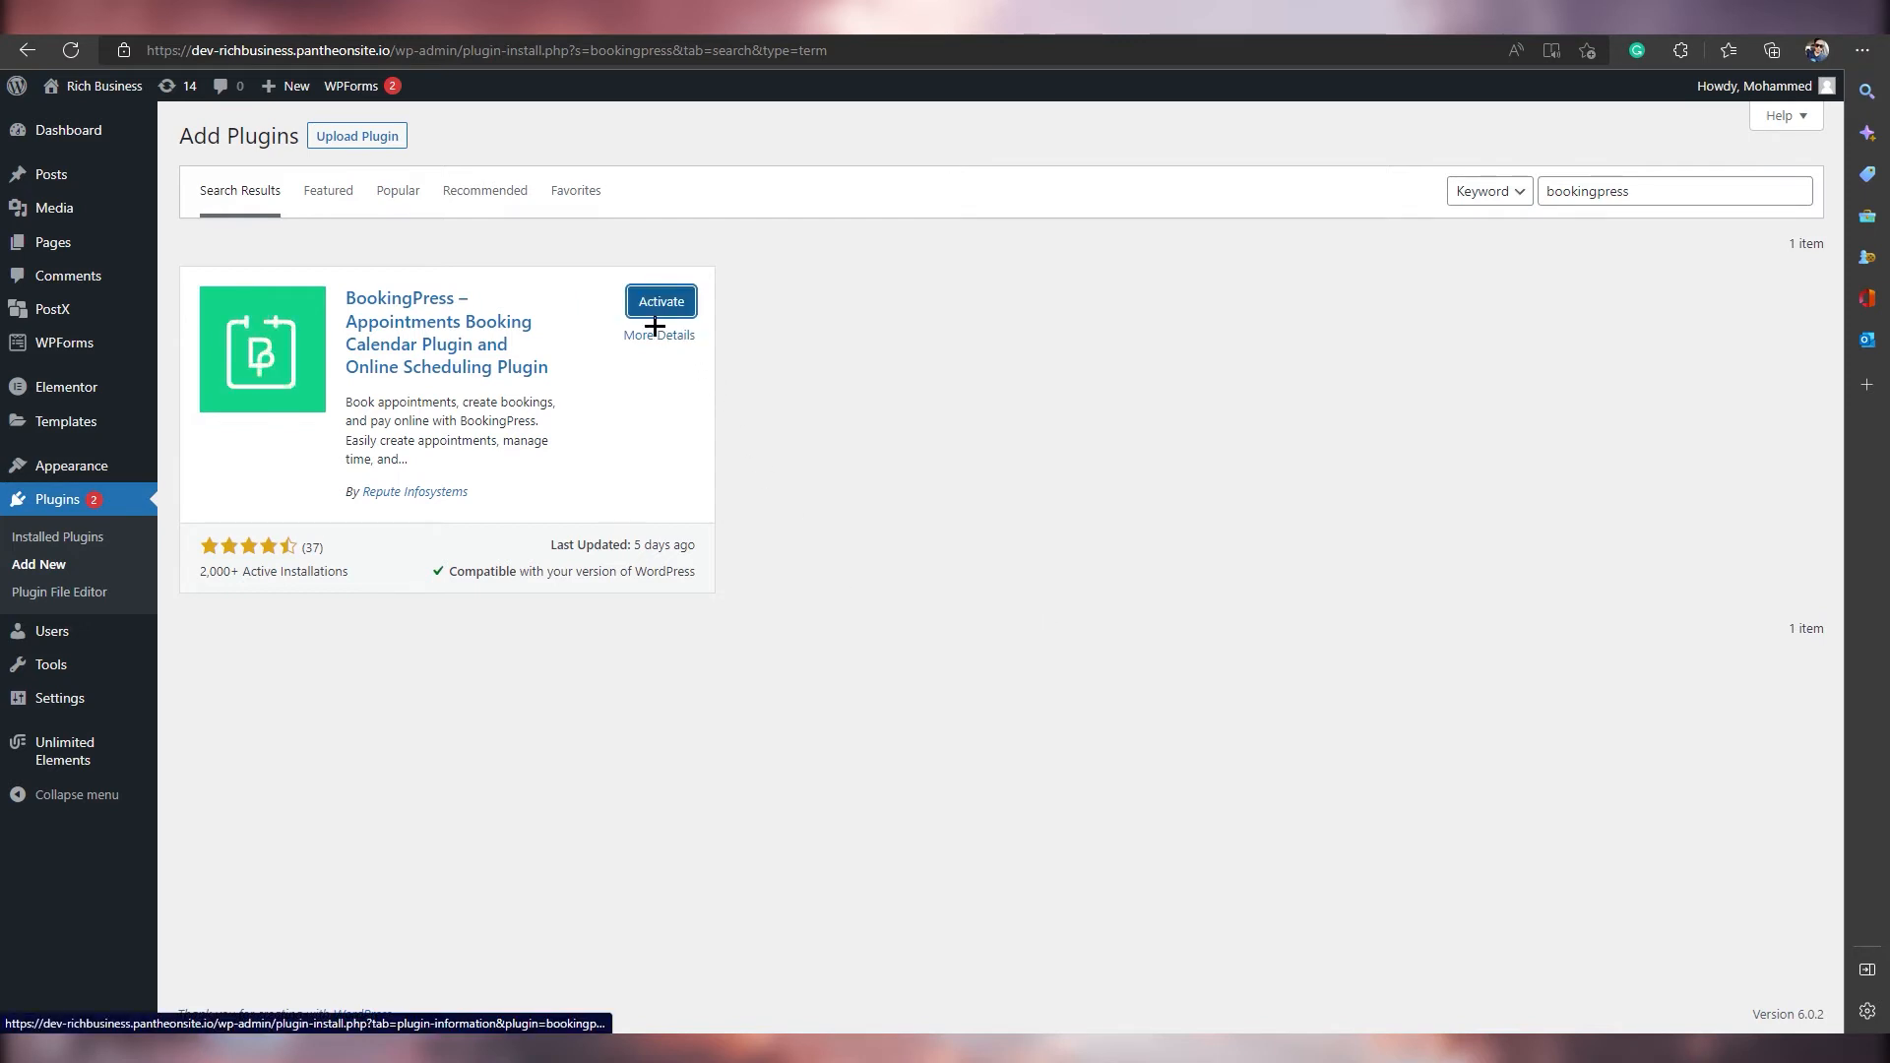
click(661, 311)
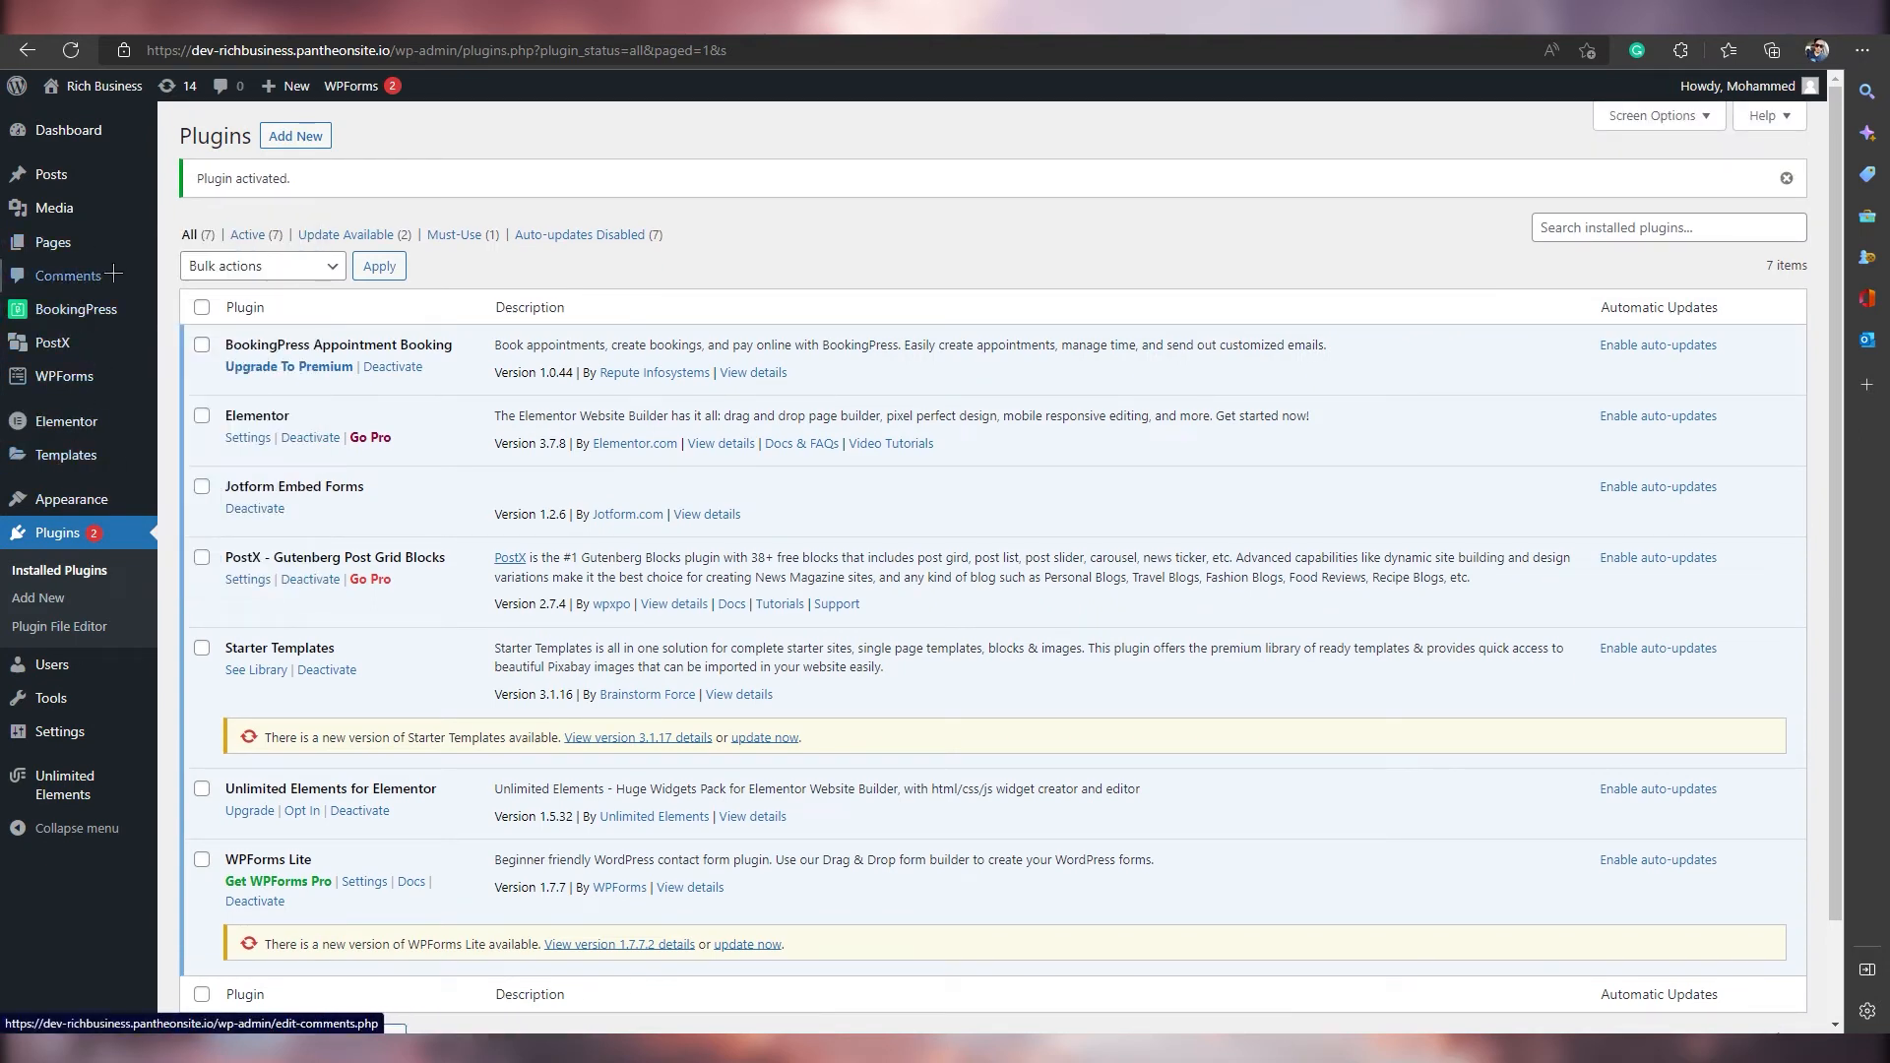
click(77, 313)
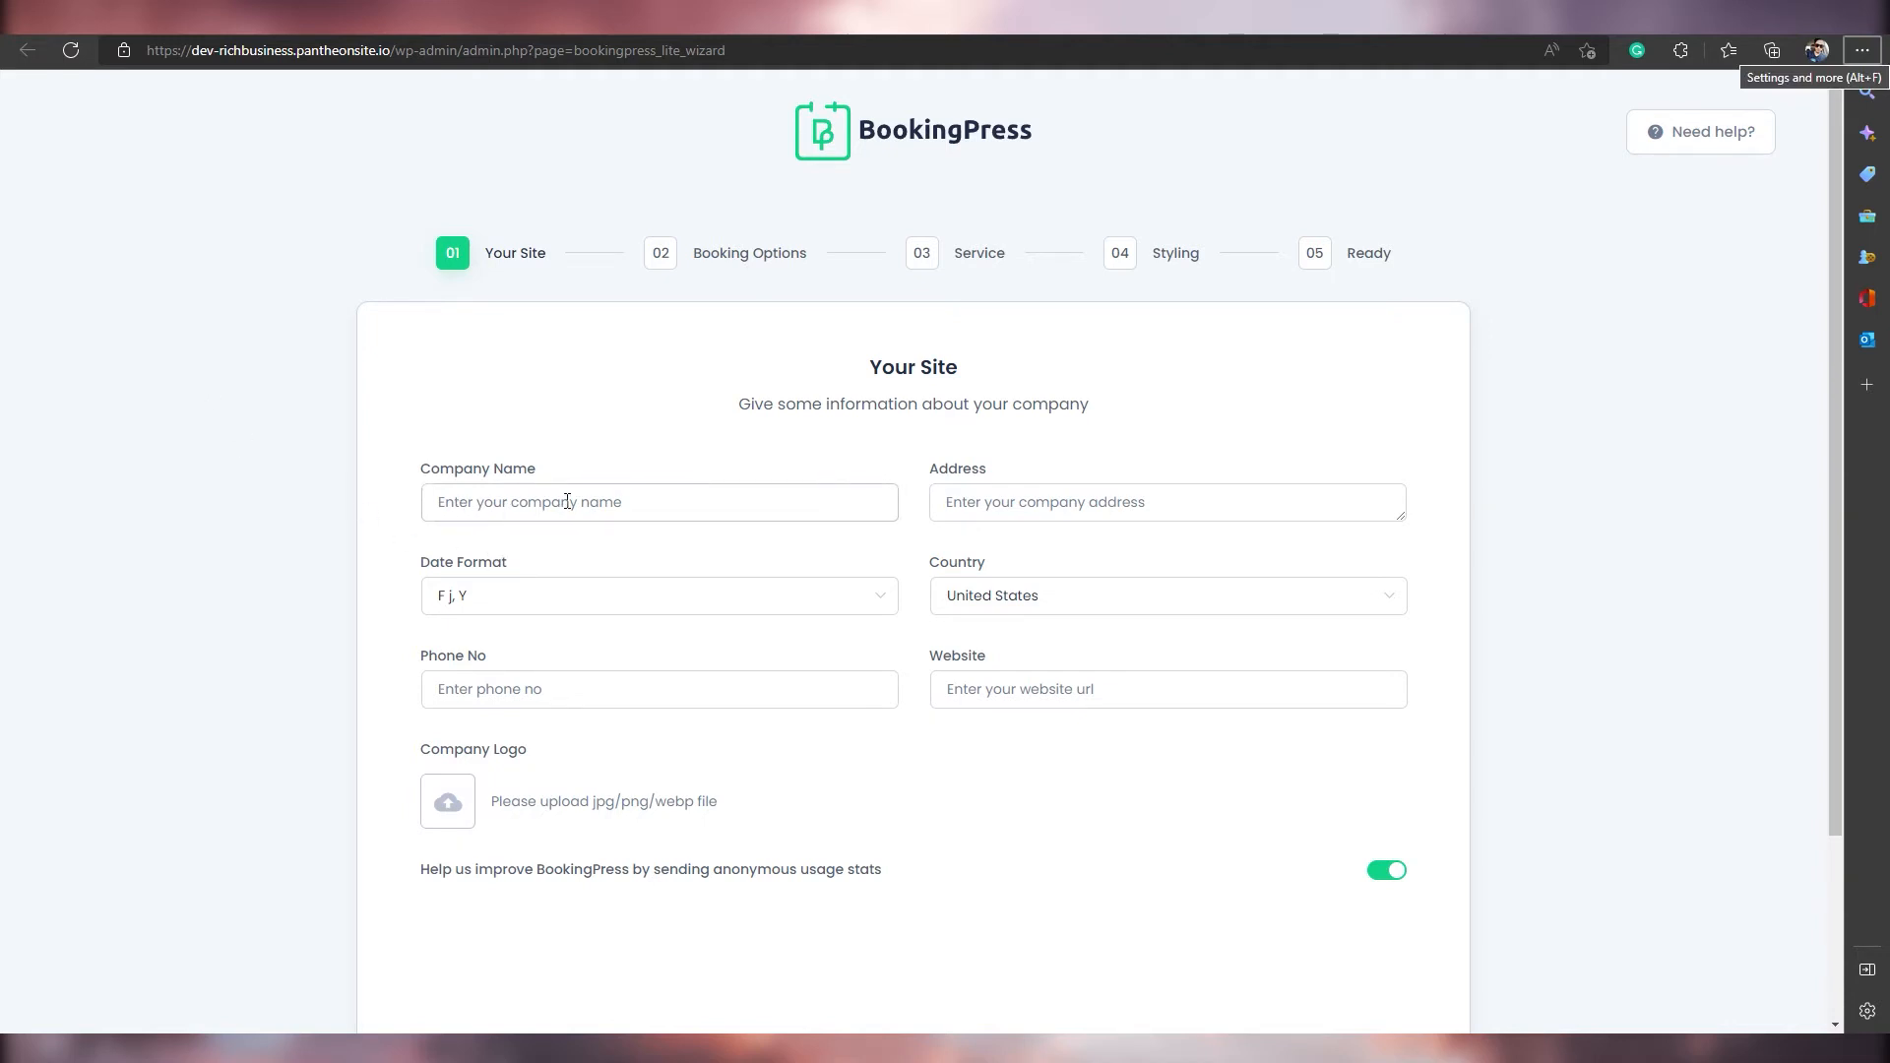
Enter "Dental Clinic" as the company name and fill in the company address in the wizard's site information.
click(638, 502)
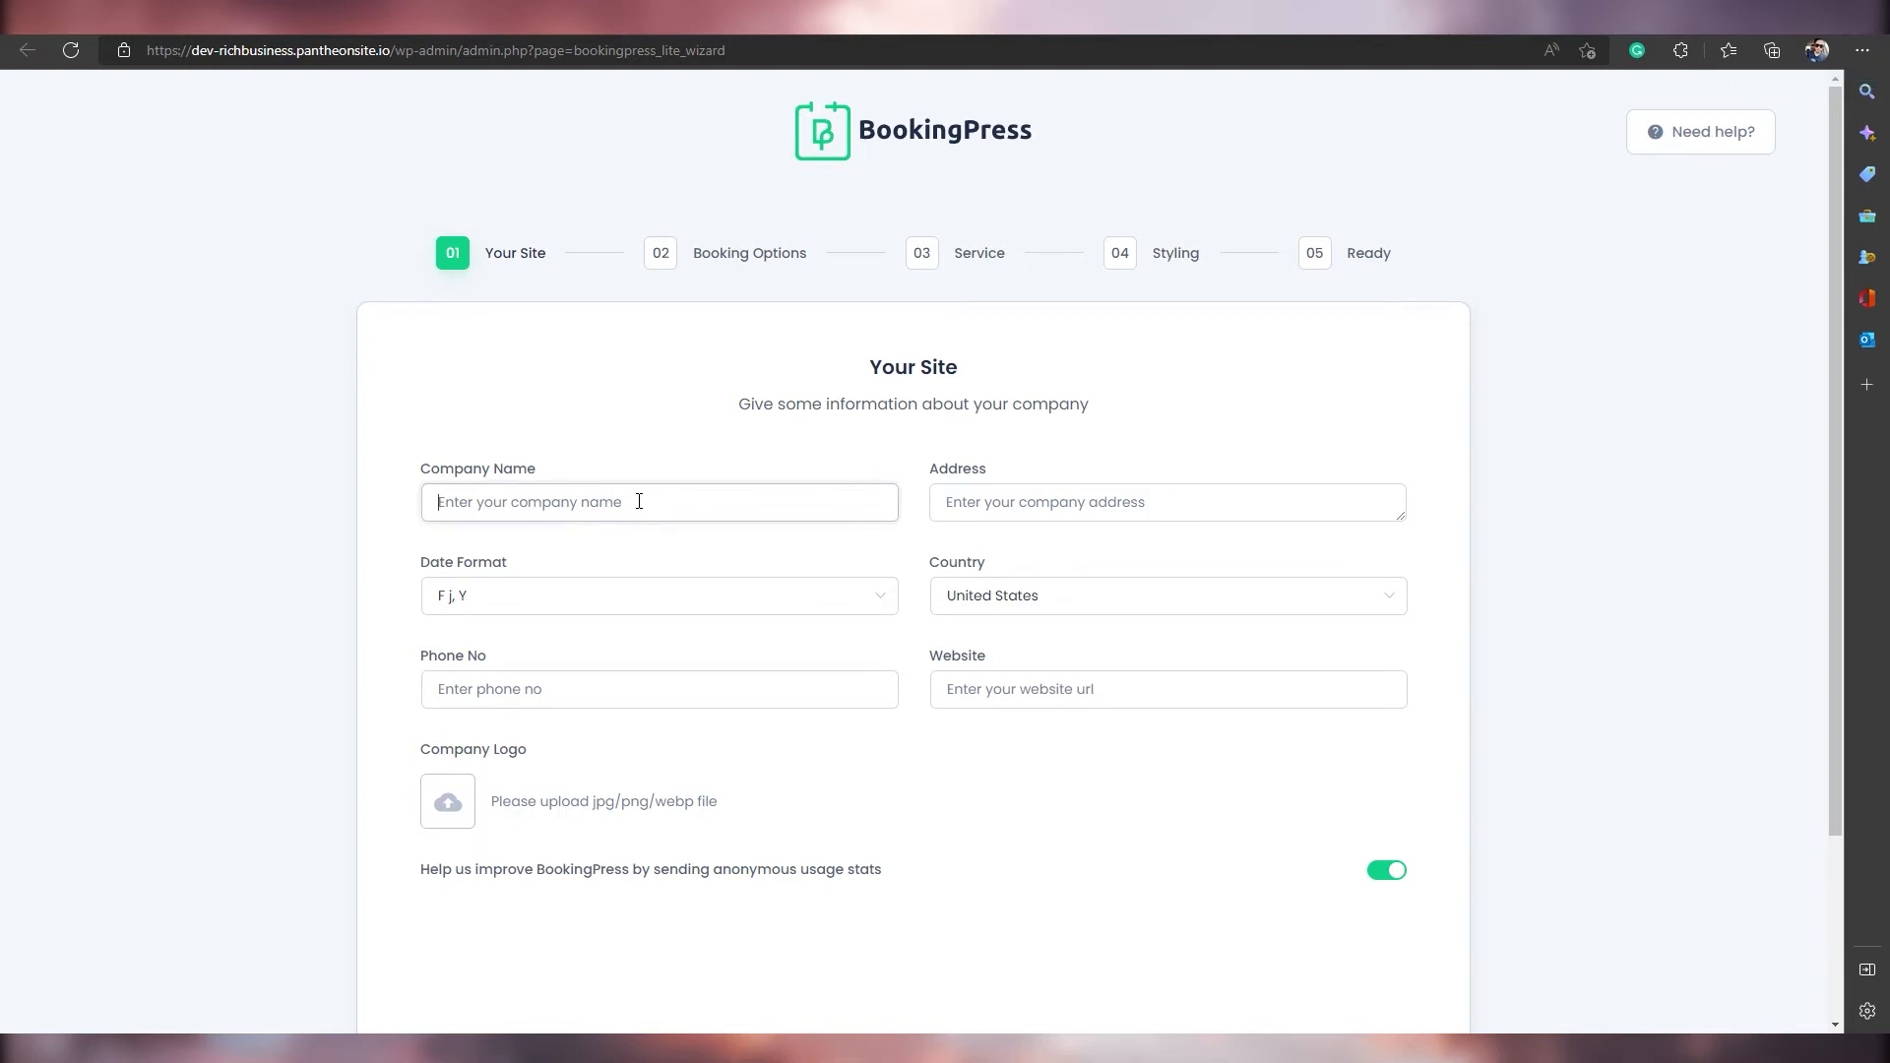
text(R)
key(BackSpace)
text(Den)
key(Tab)
key(Tab)
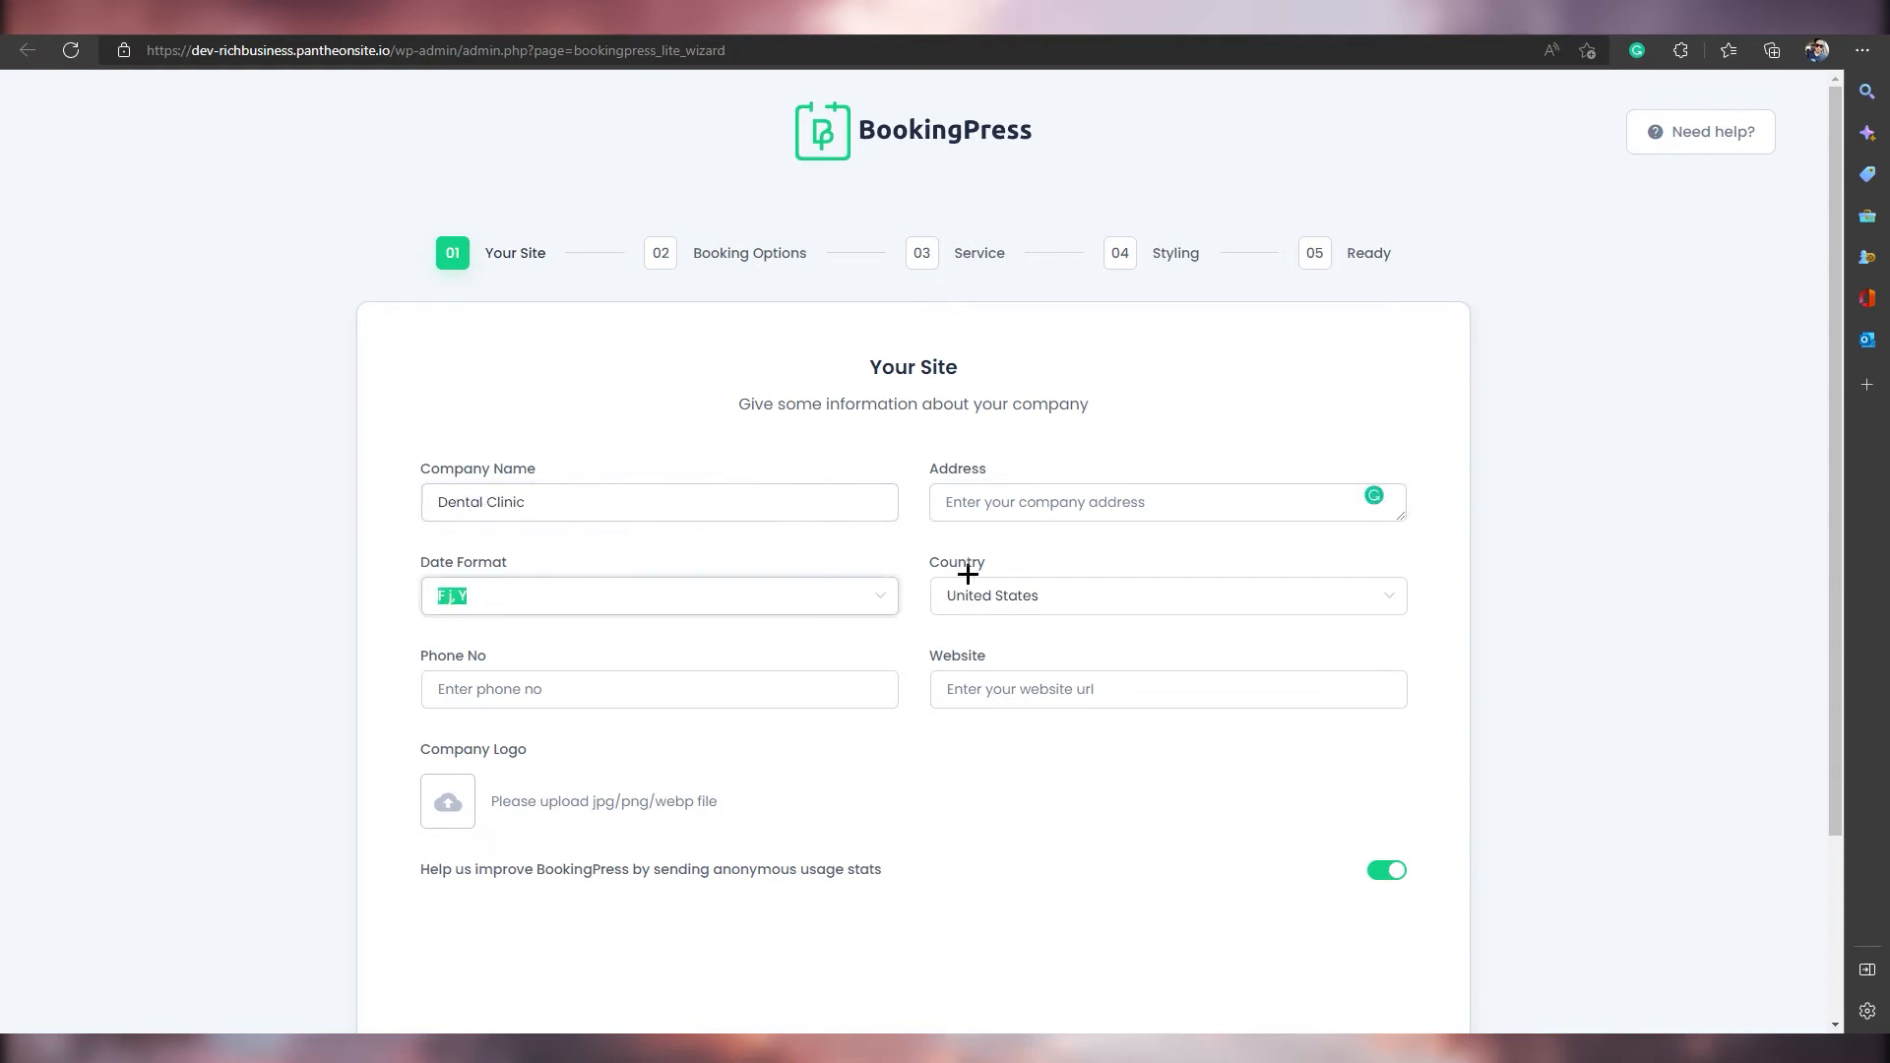
click(1029, 519)
text(123, street)
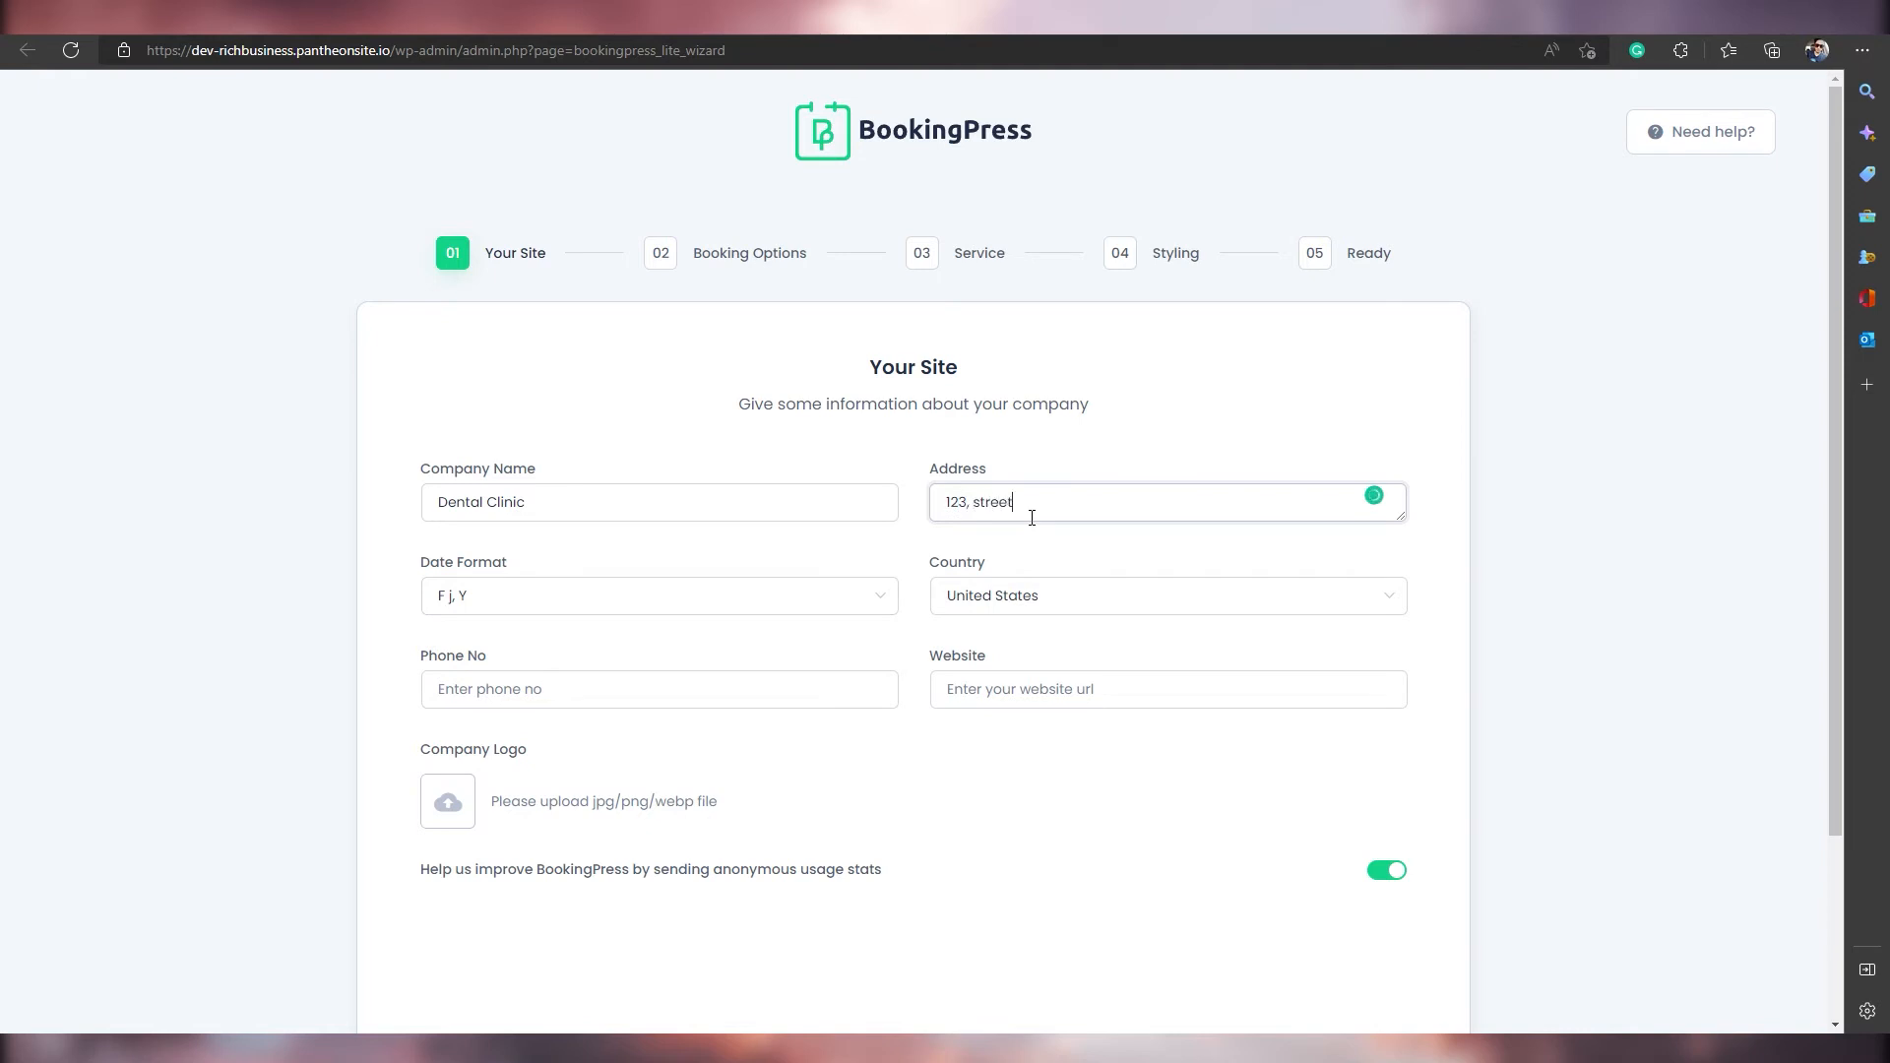
Set the company's date format to d/m/Y and its country to Ireland in the site information.
key(shift+Tab)
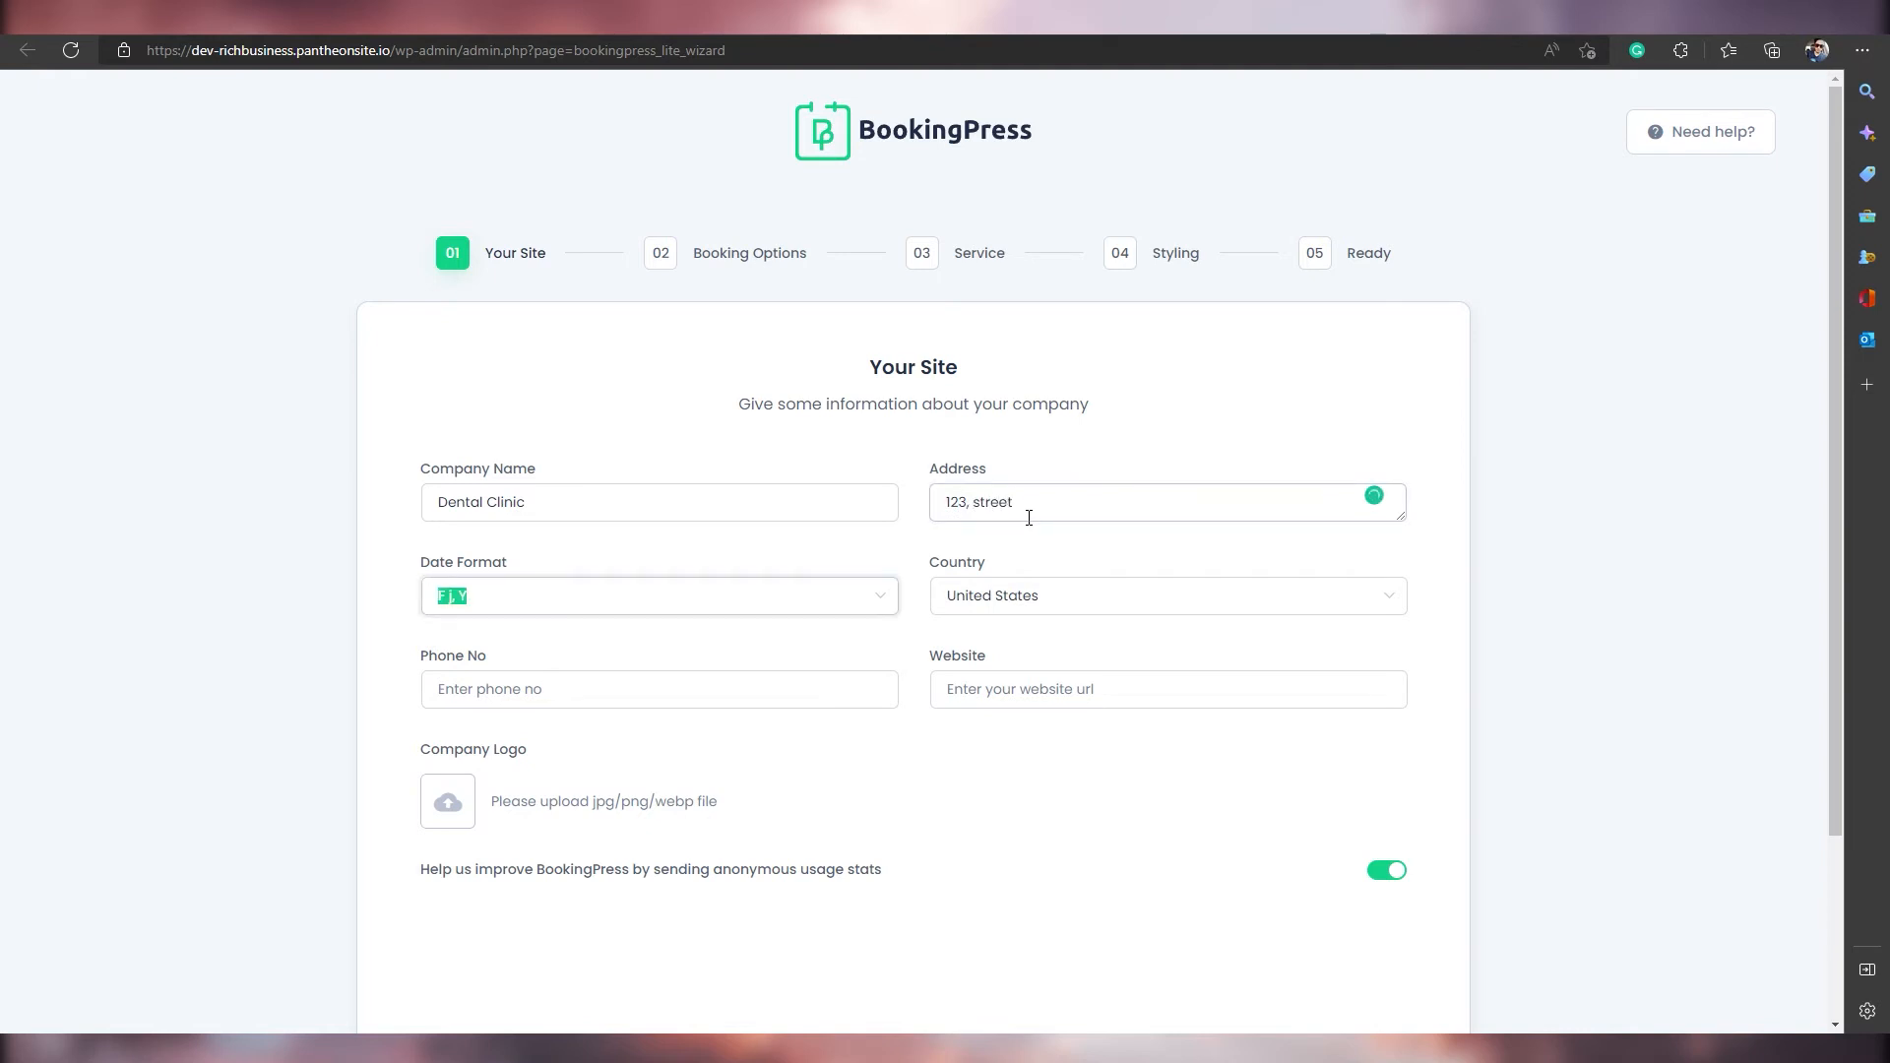
click(882, 595)
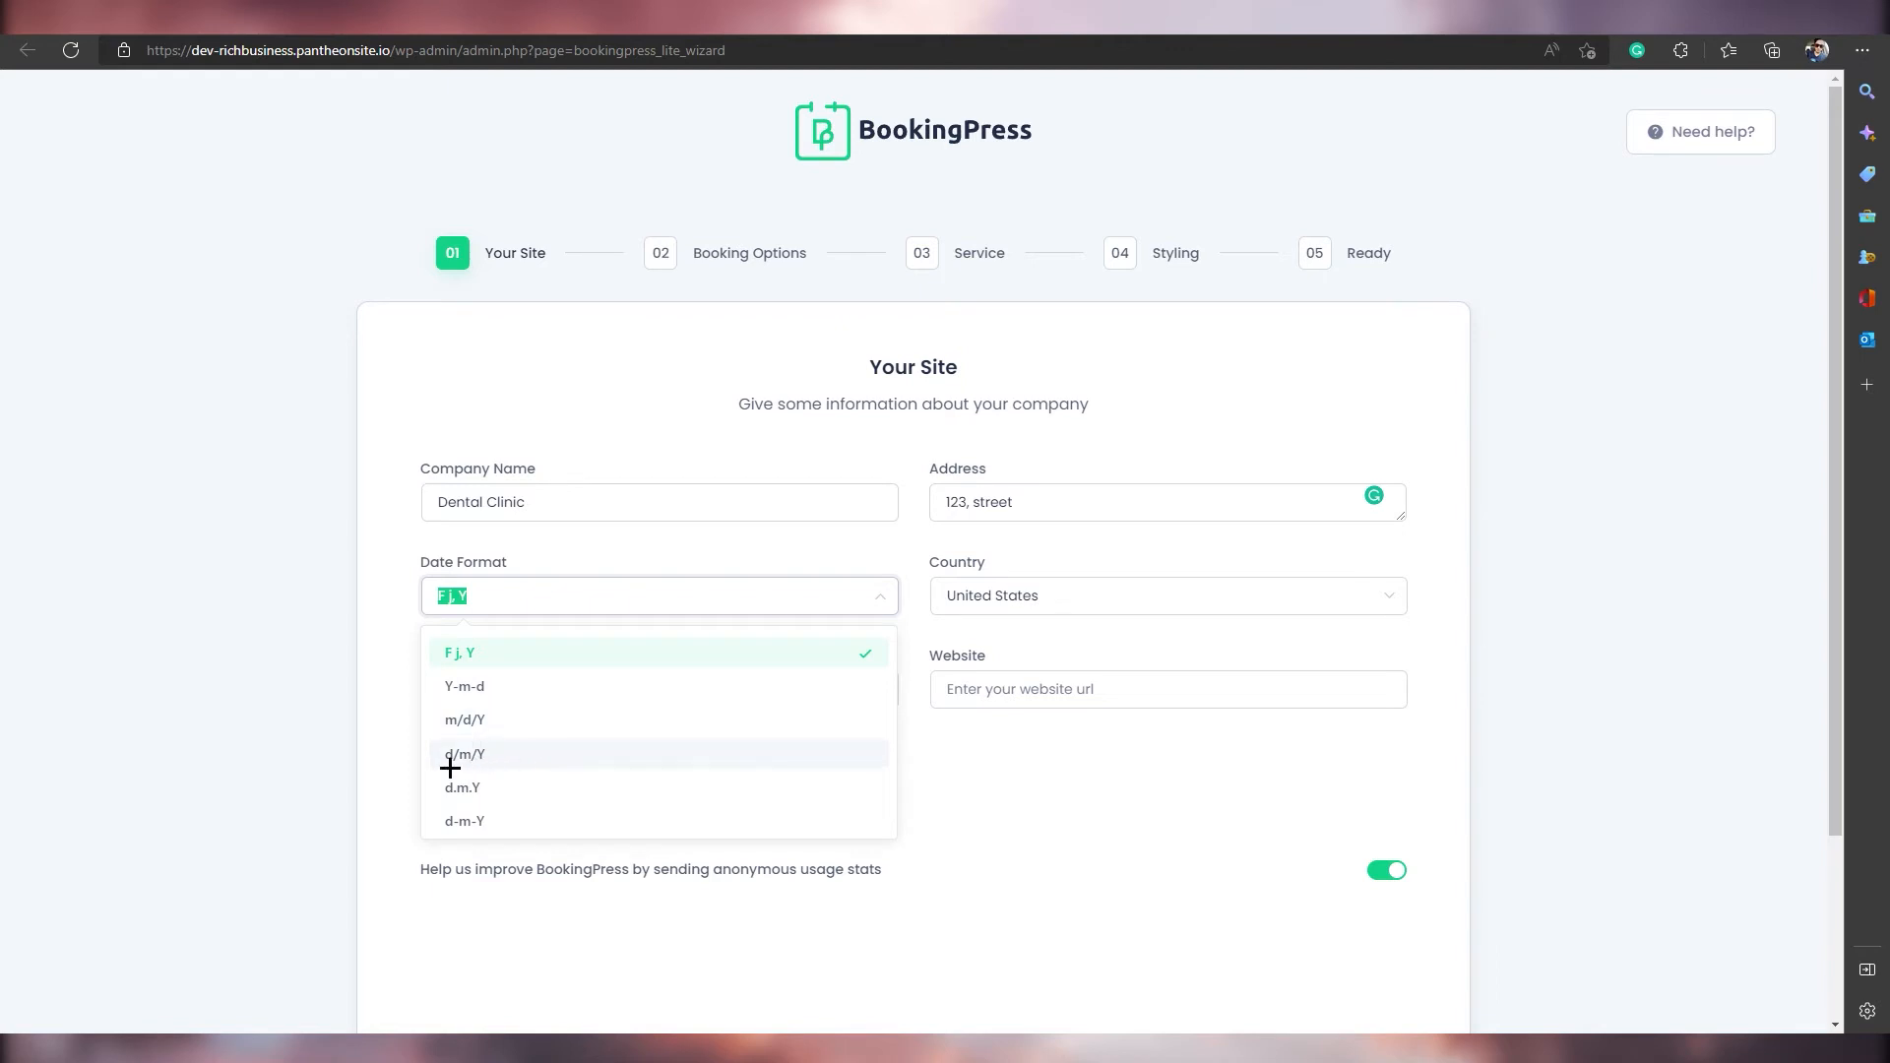
click(489, 756)
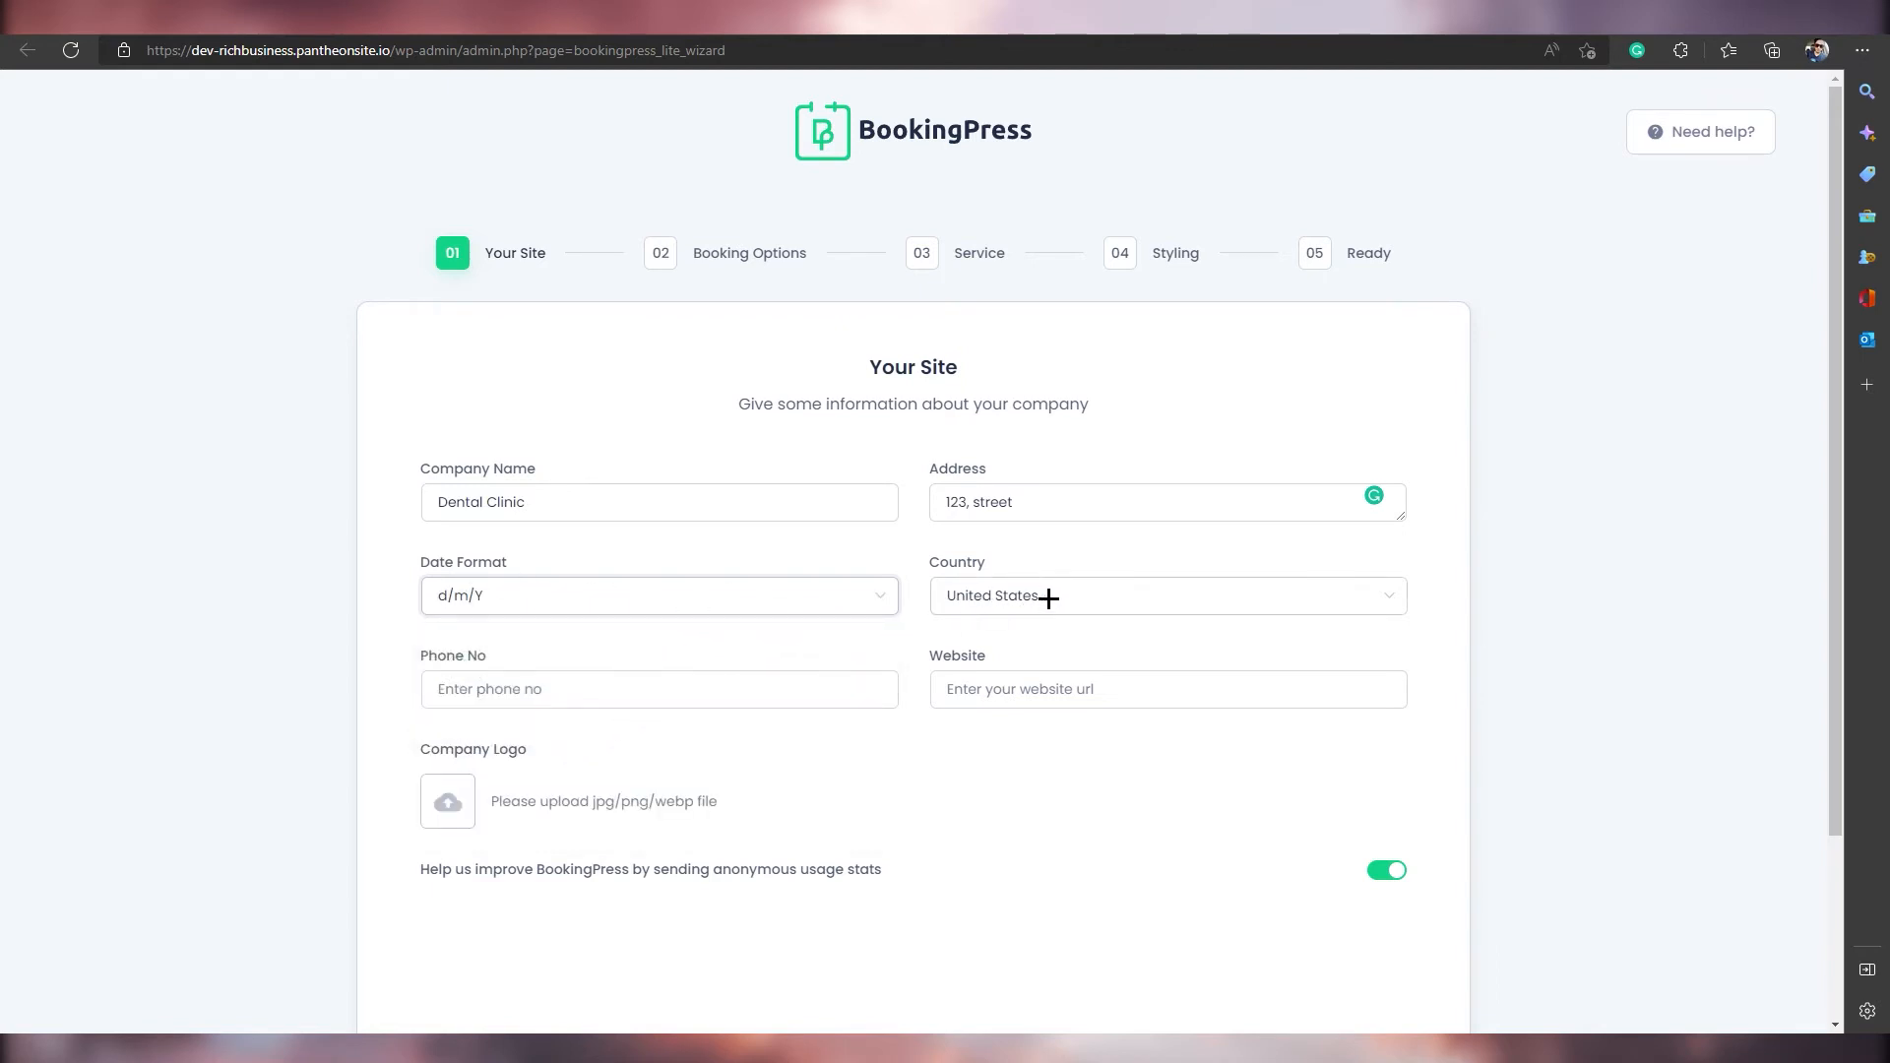
click(1088, 610)
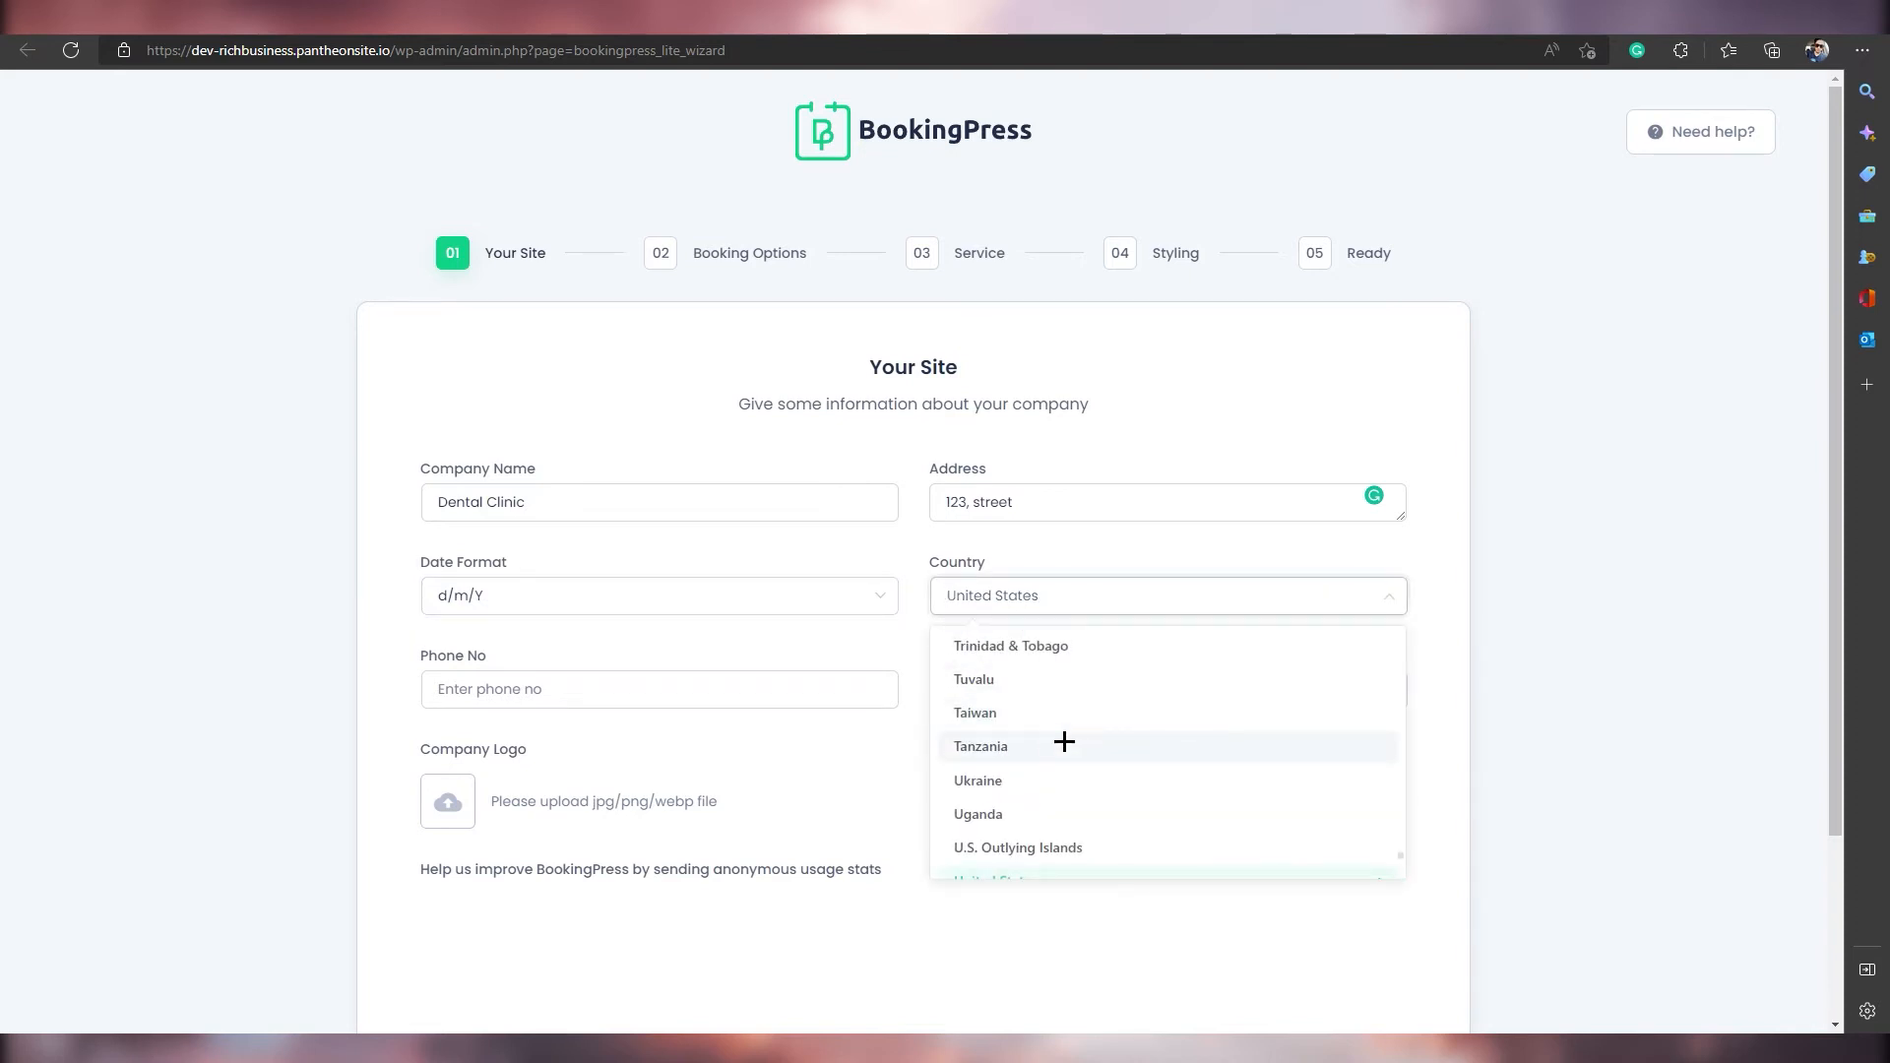
text(ire)
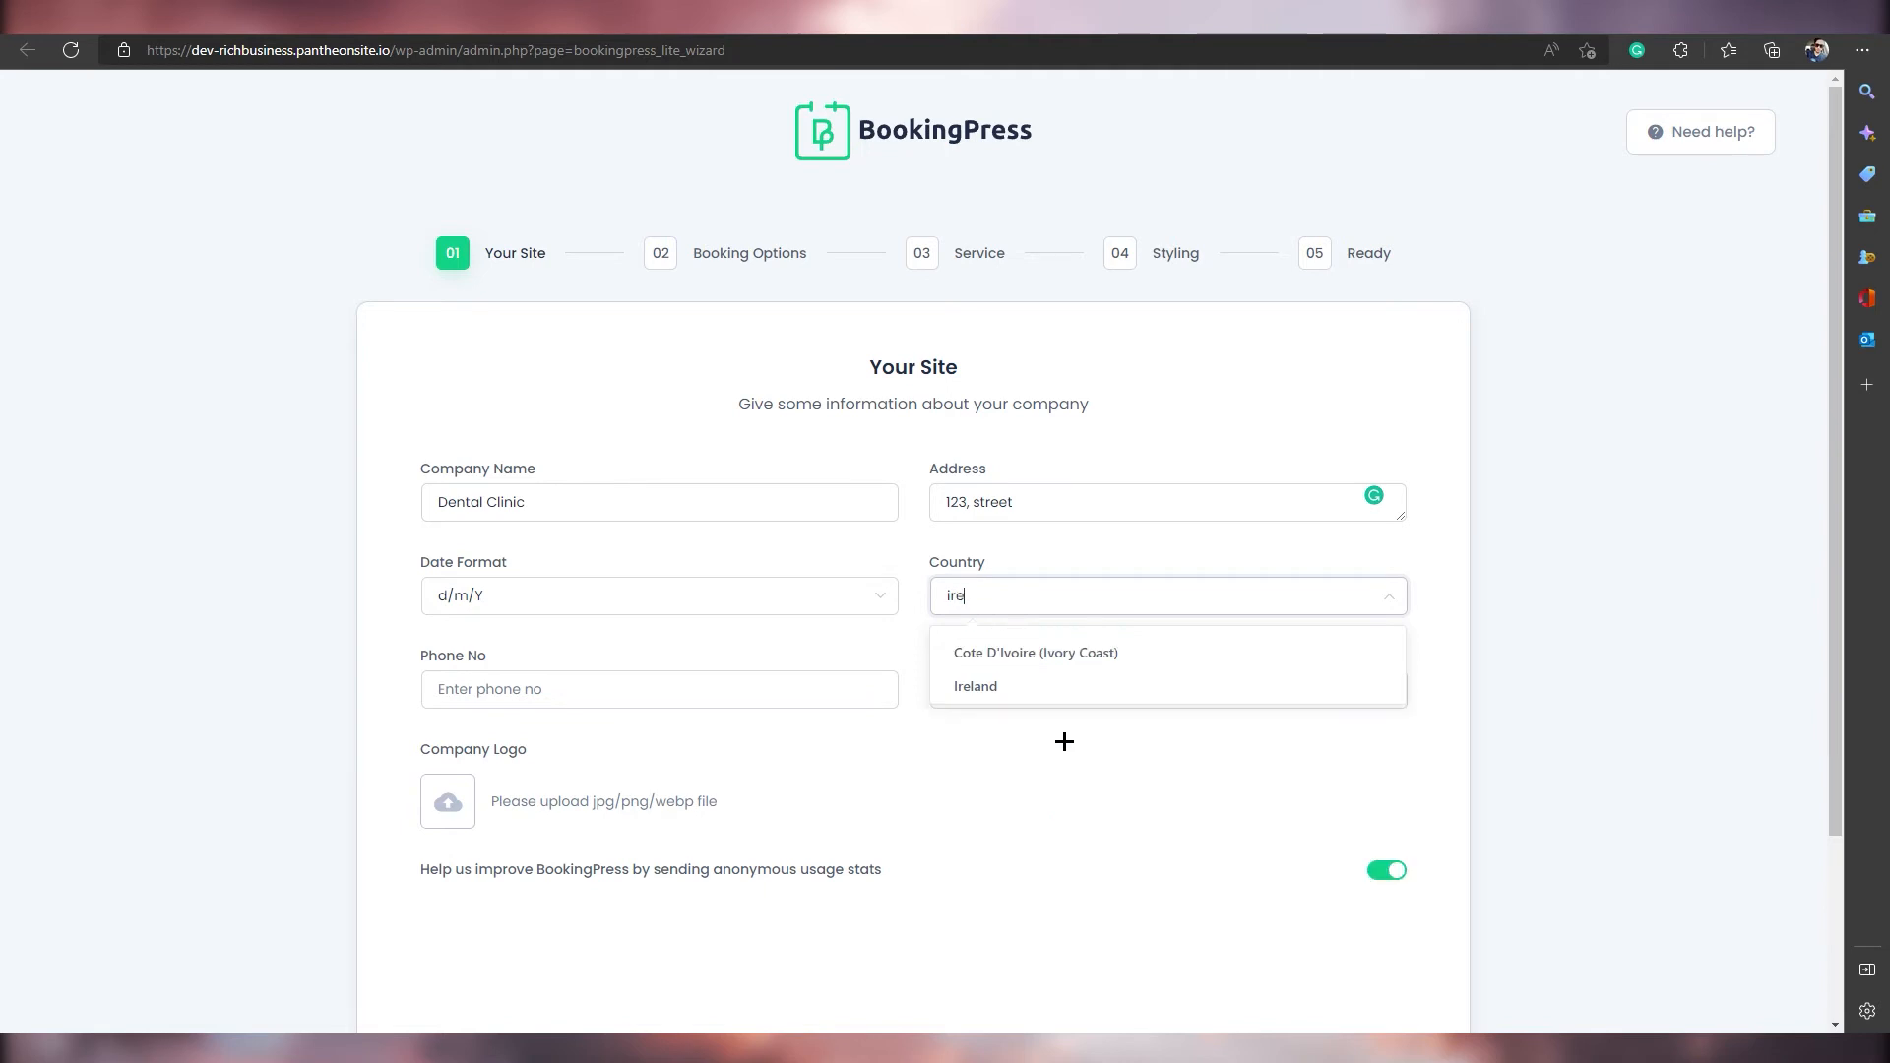
click(979, 688)
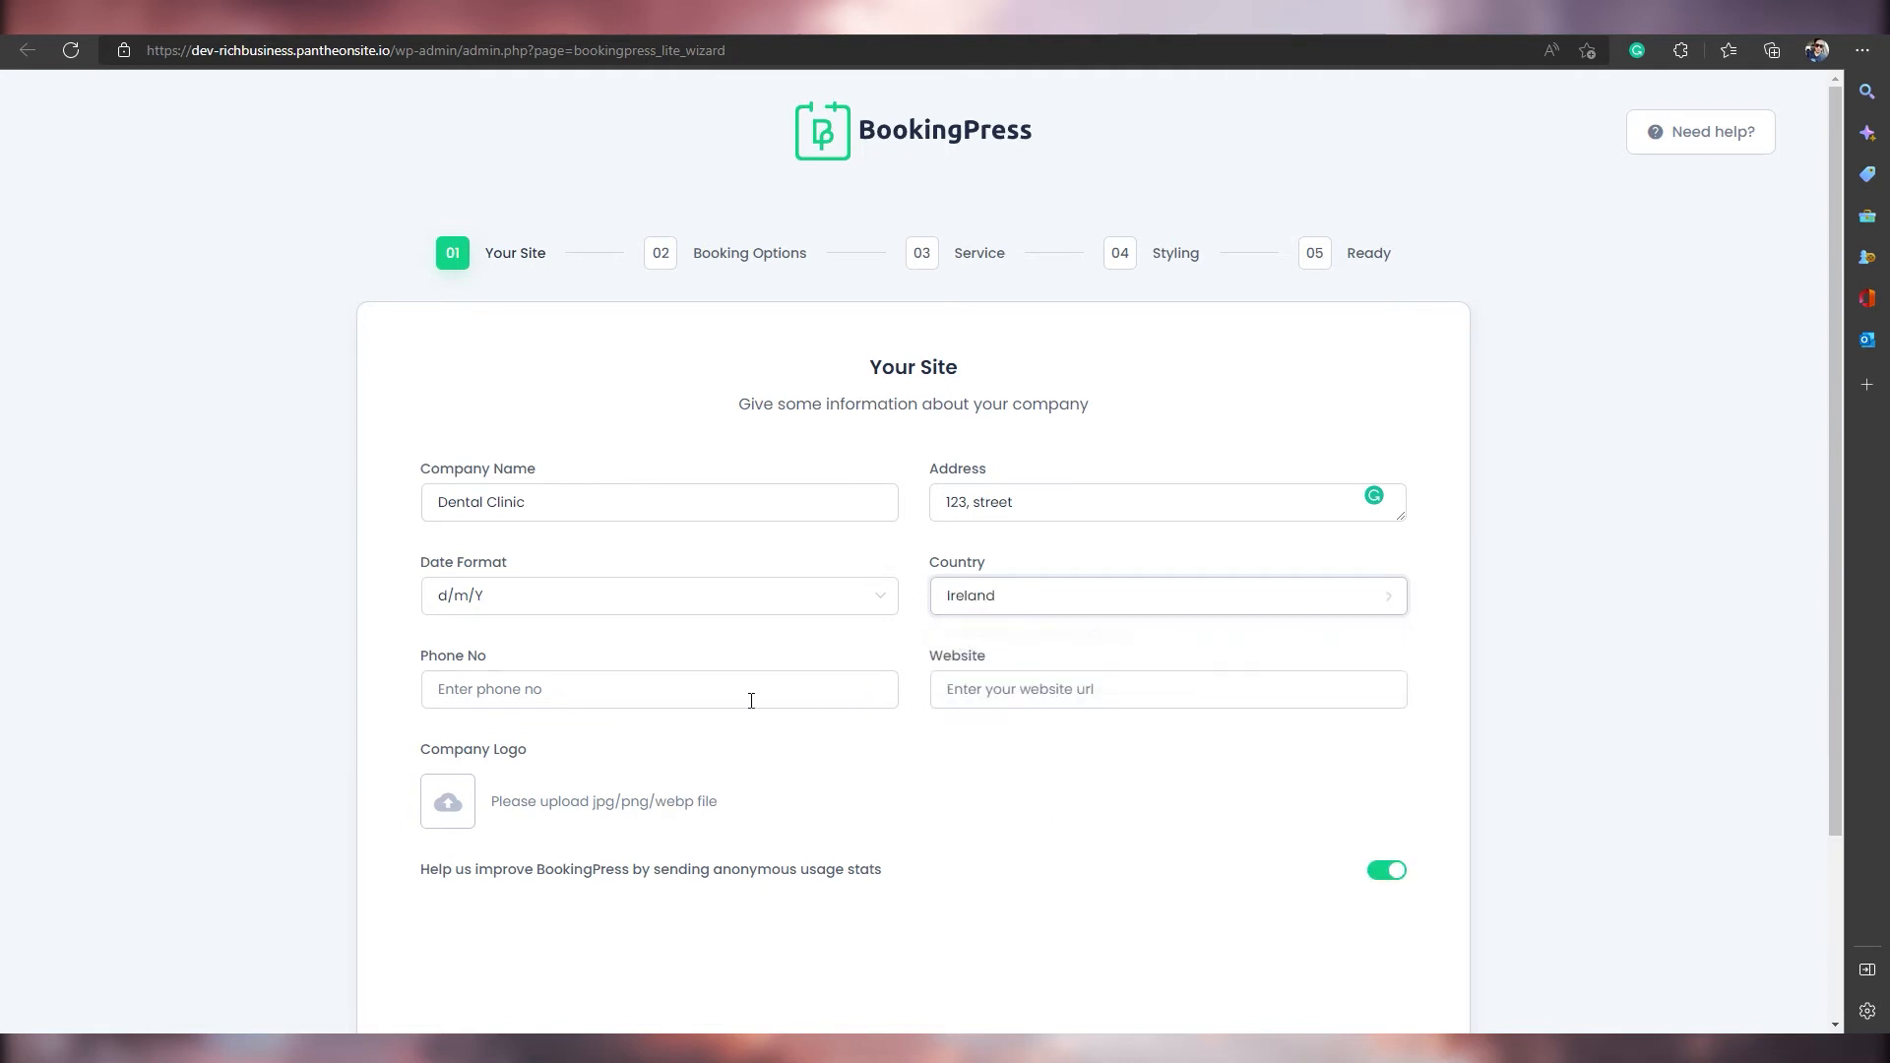
Leave the phone number and website empty and continue to the wizard's booking options.
click(531, 695)
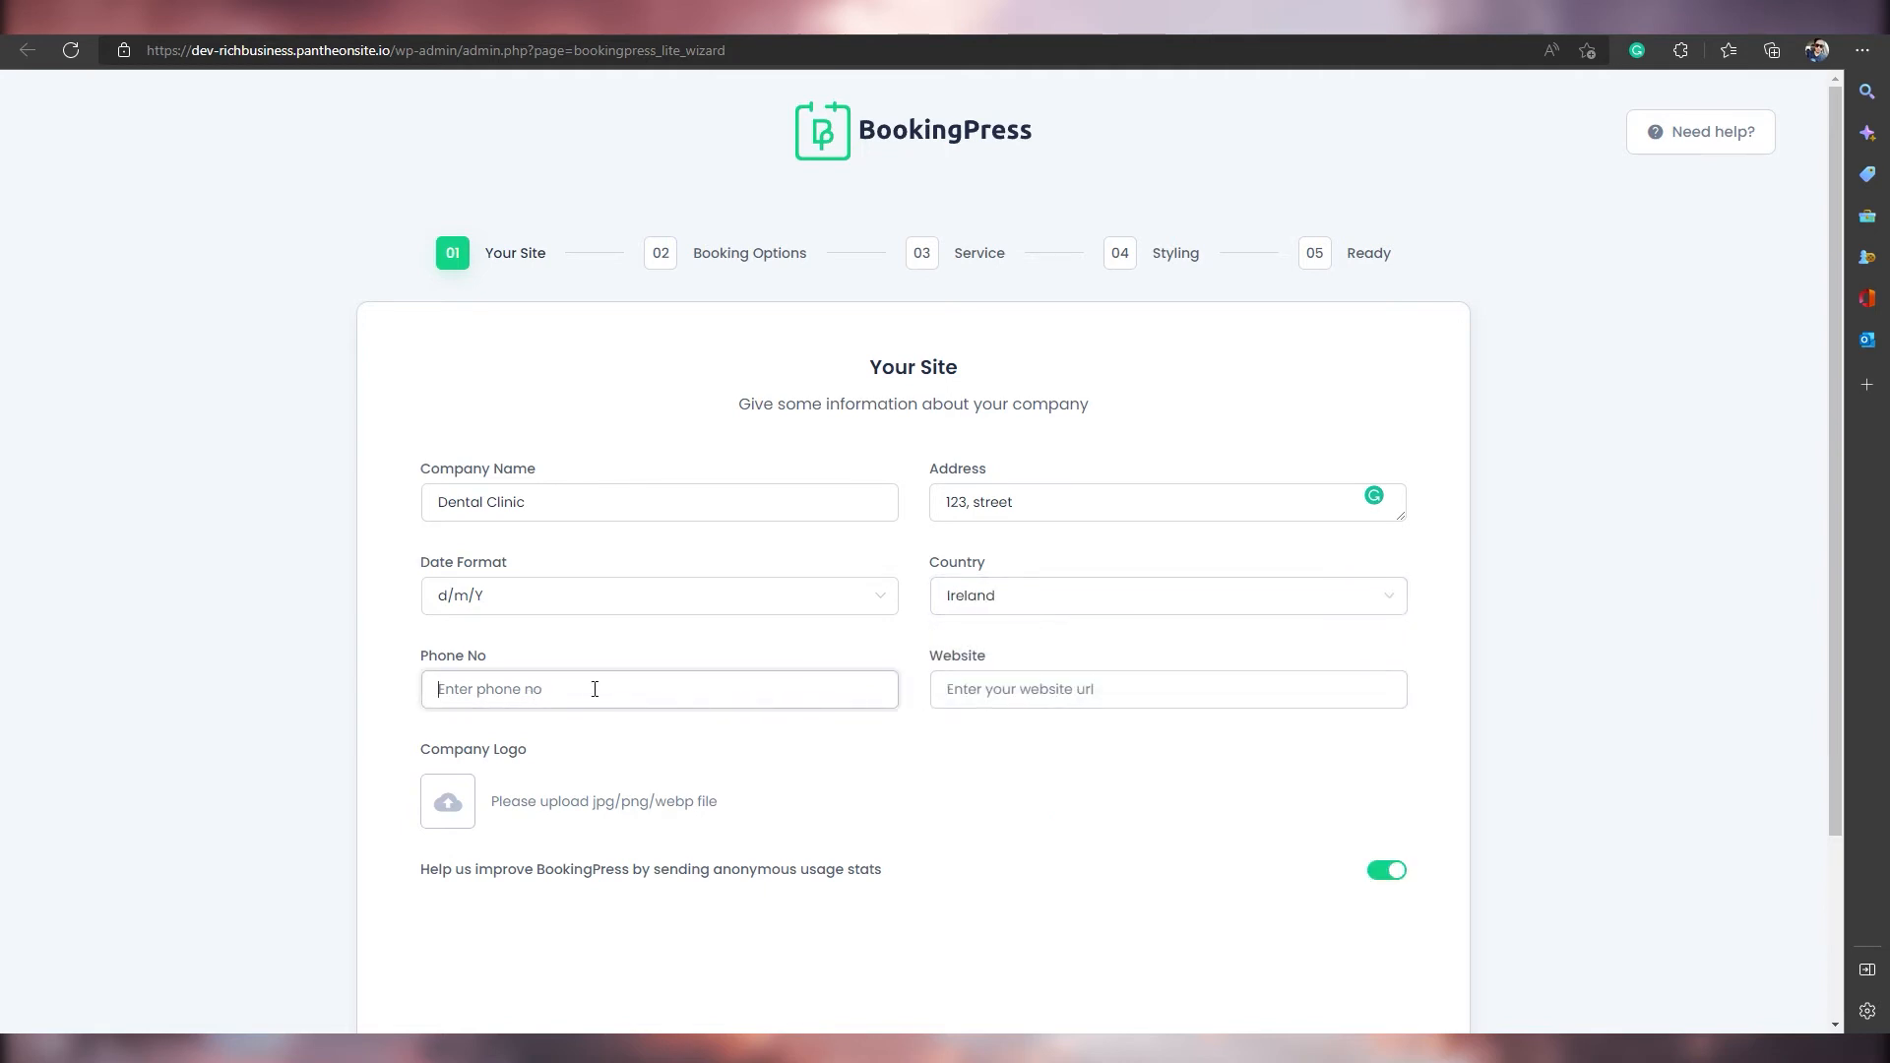
click(1073, 703)
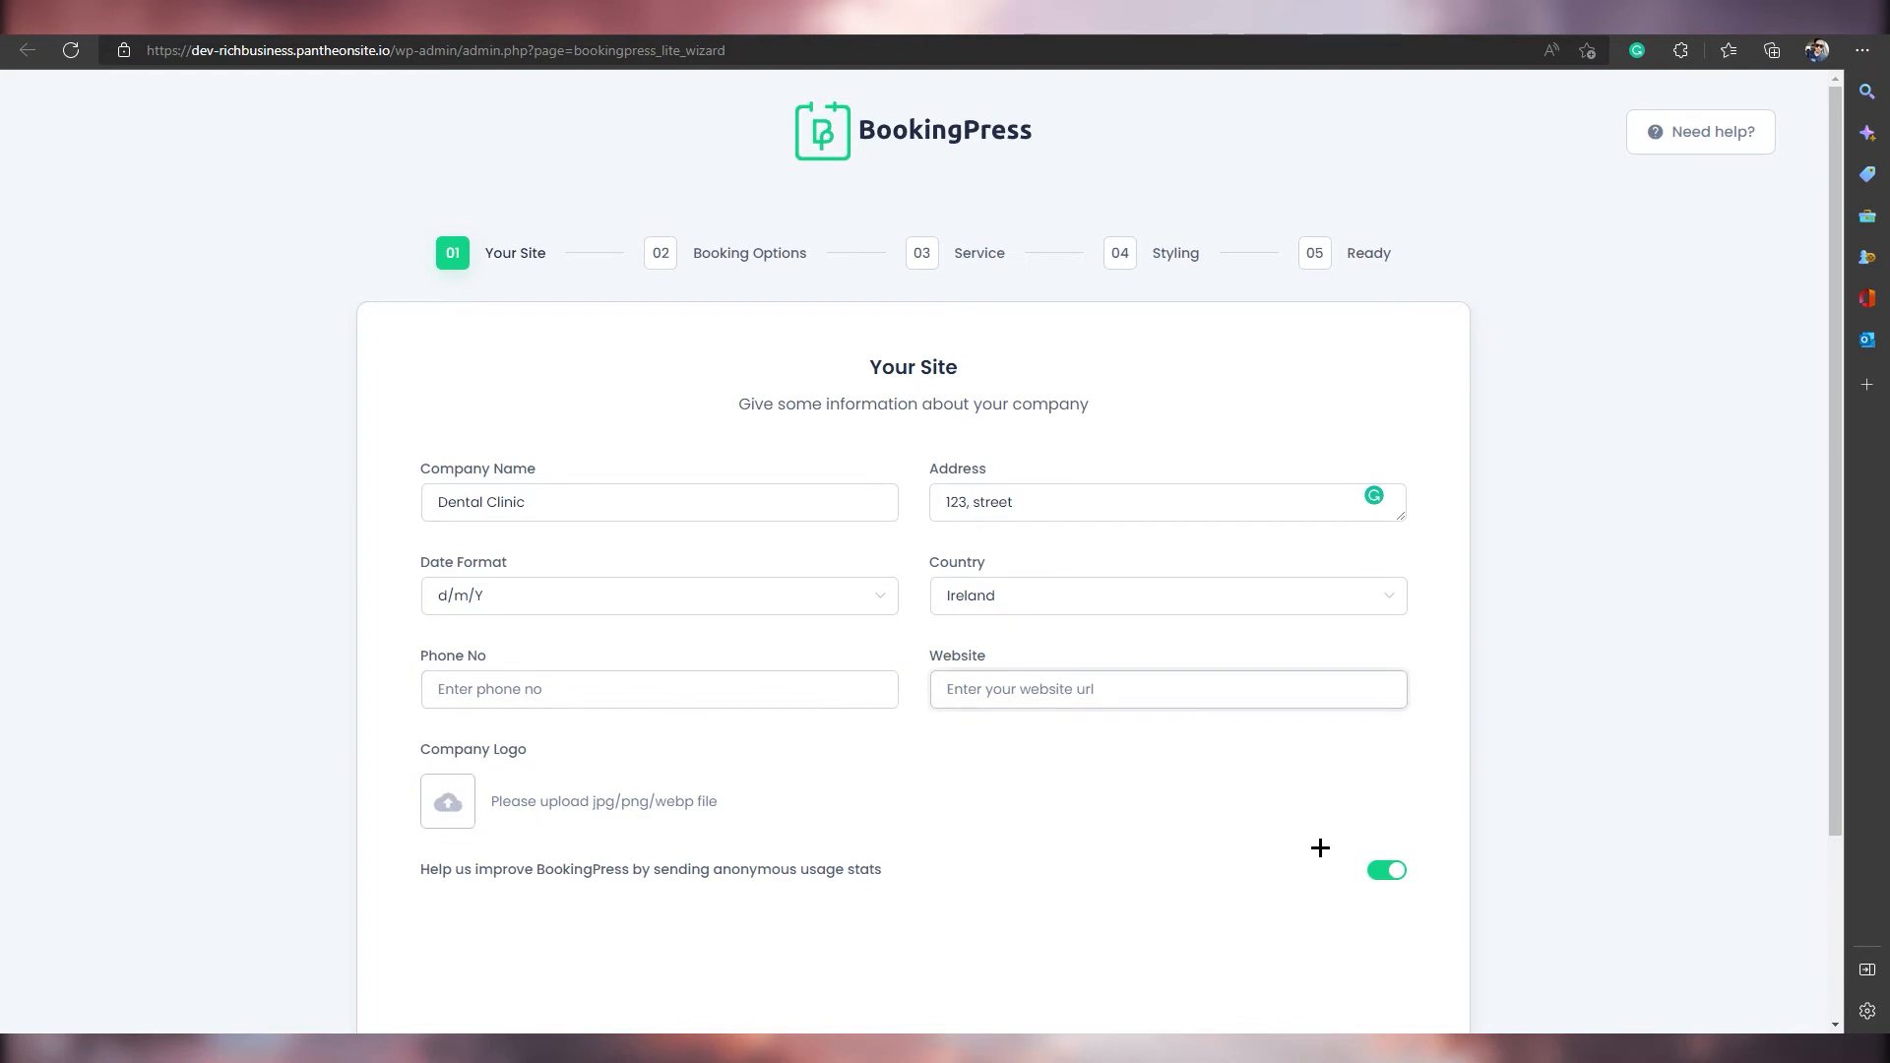
scroll(1319, 846, down, 3)
click(1398, 875)
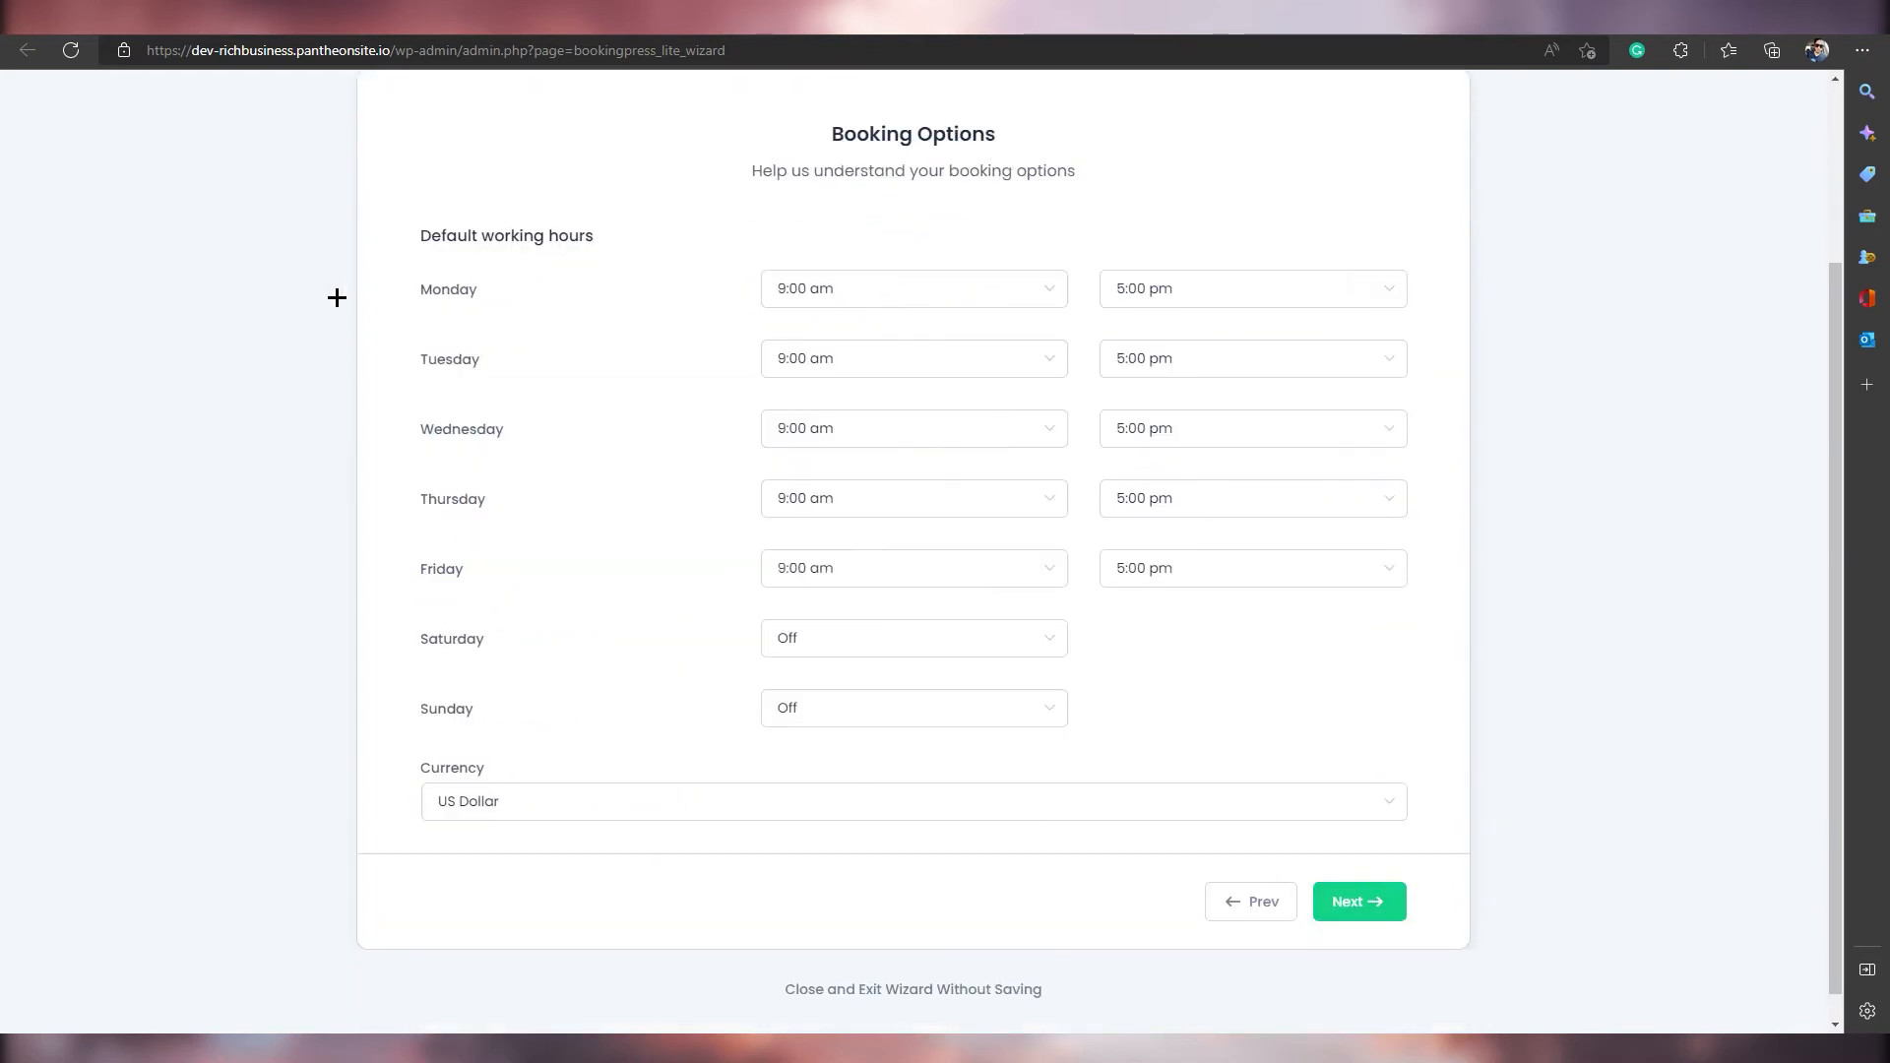
Look through the start times offered for Monday's default working hours without changing the setting.
scroll(602, 305, up, 3)
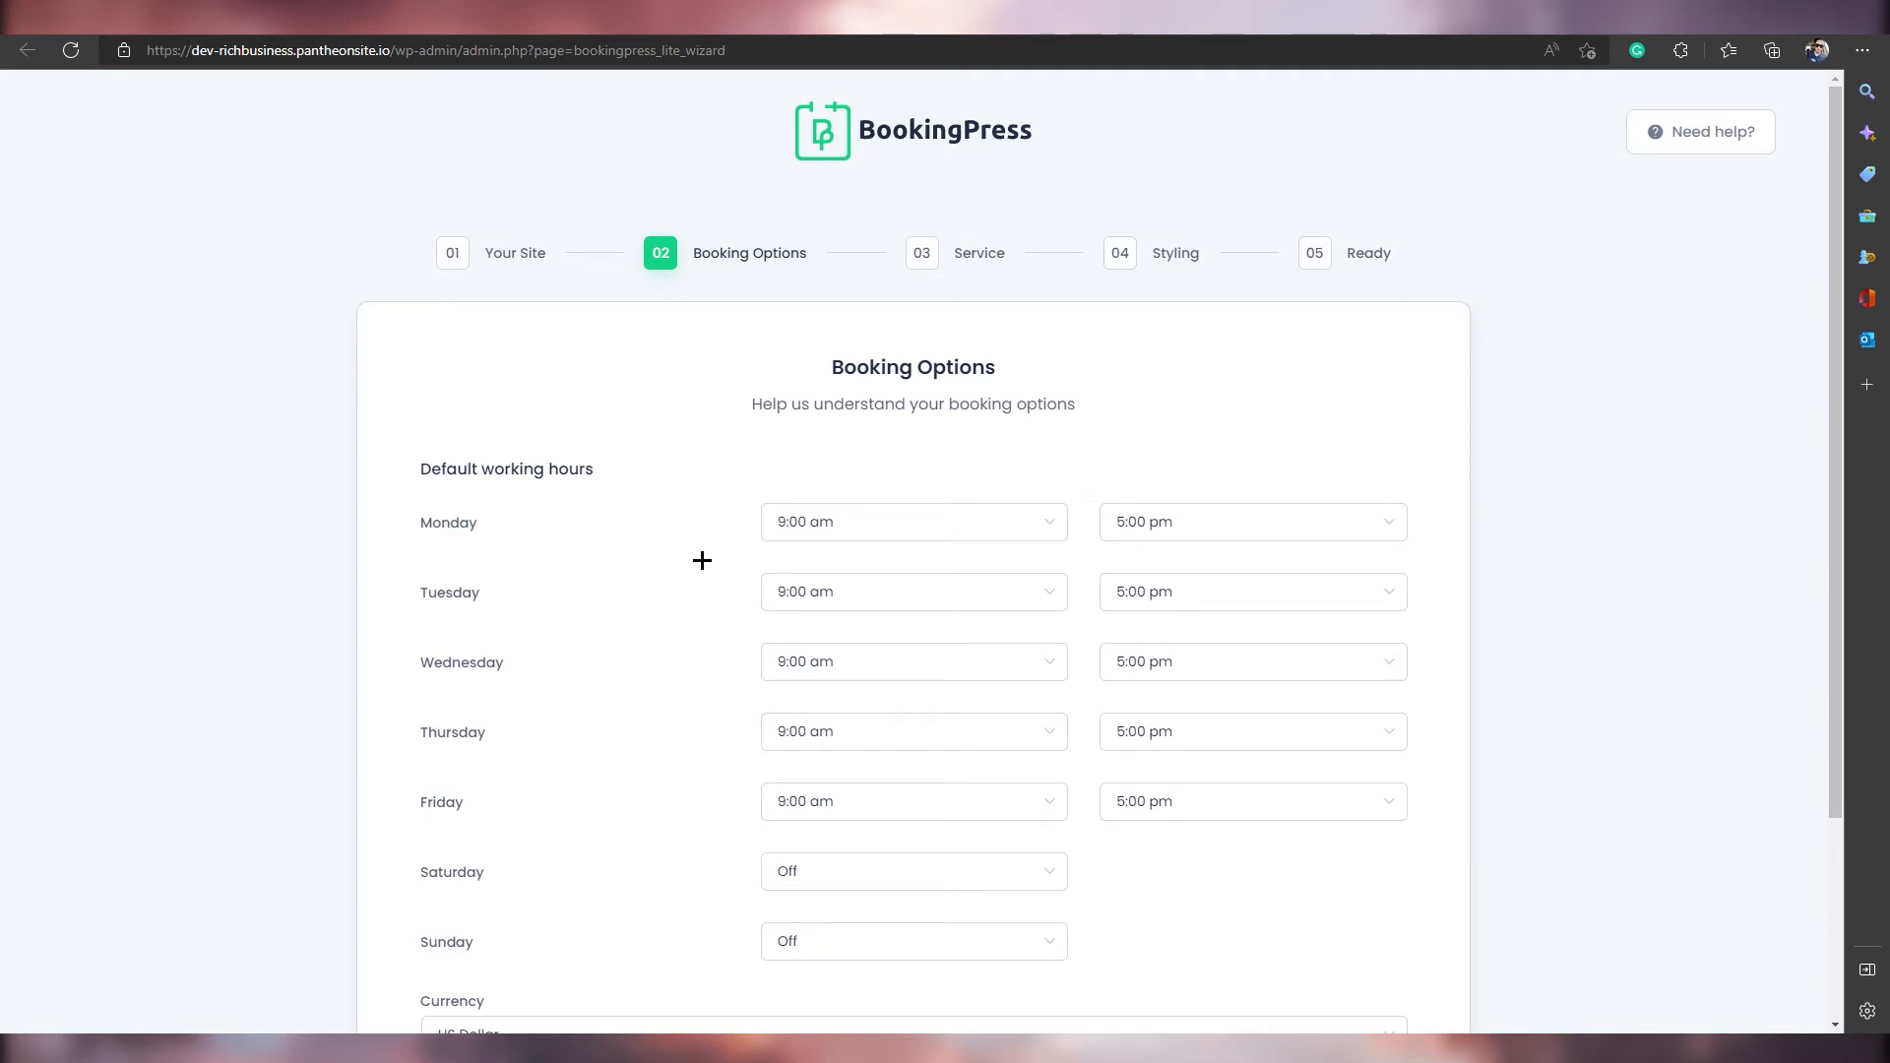
click(969, 523)
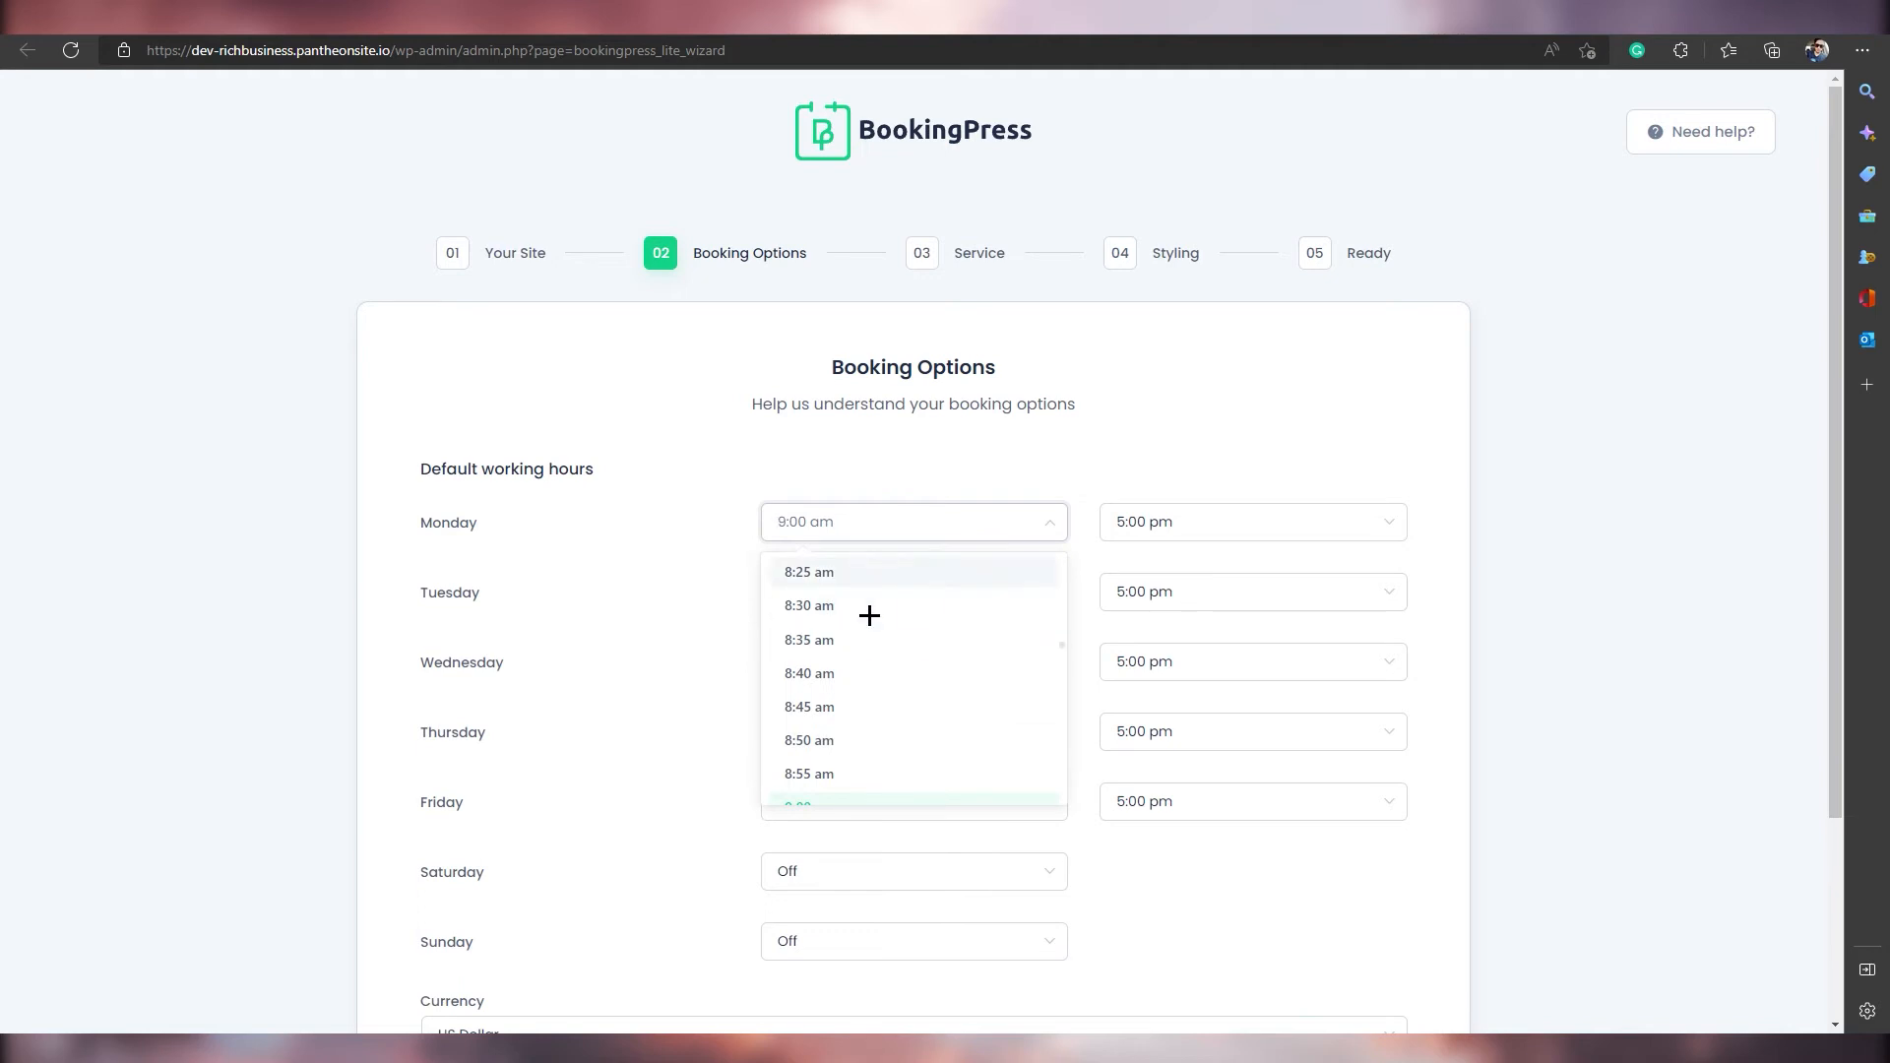
click(935, 456)
click(857, 520)
scroll(845, 640, down, 3)
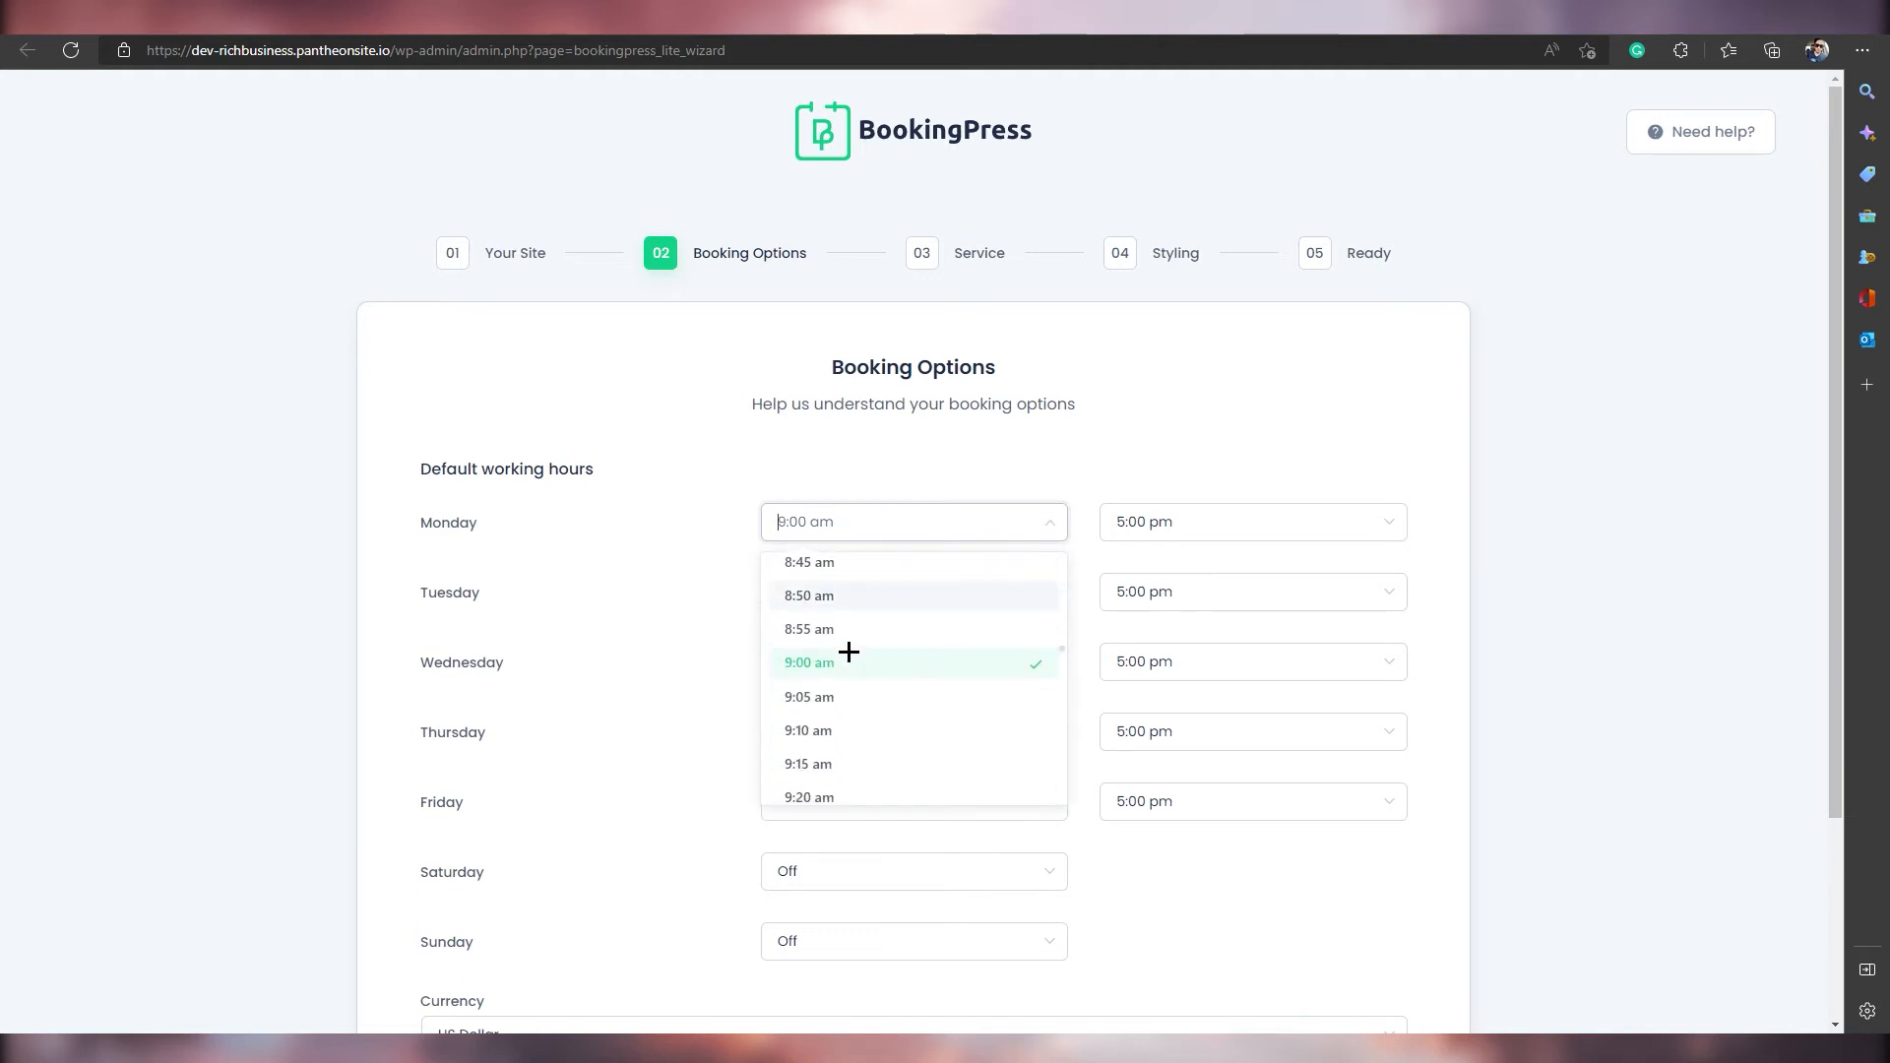
scroll(849, 653, down, 2)
scroll(840, 691, up, 2)
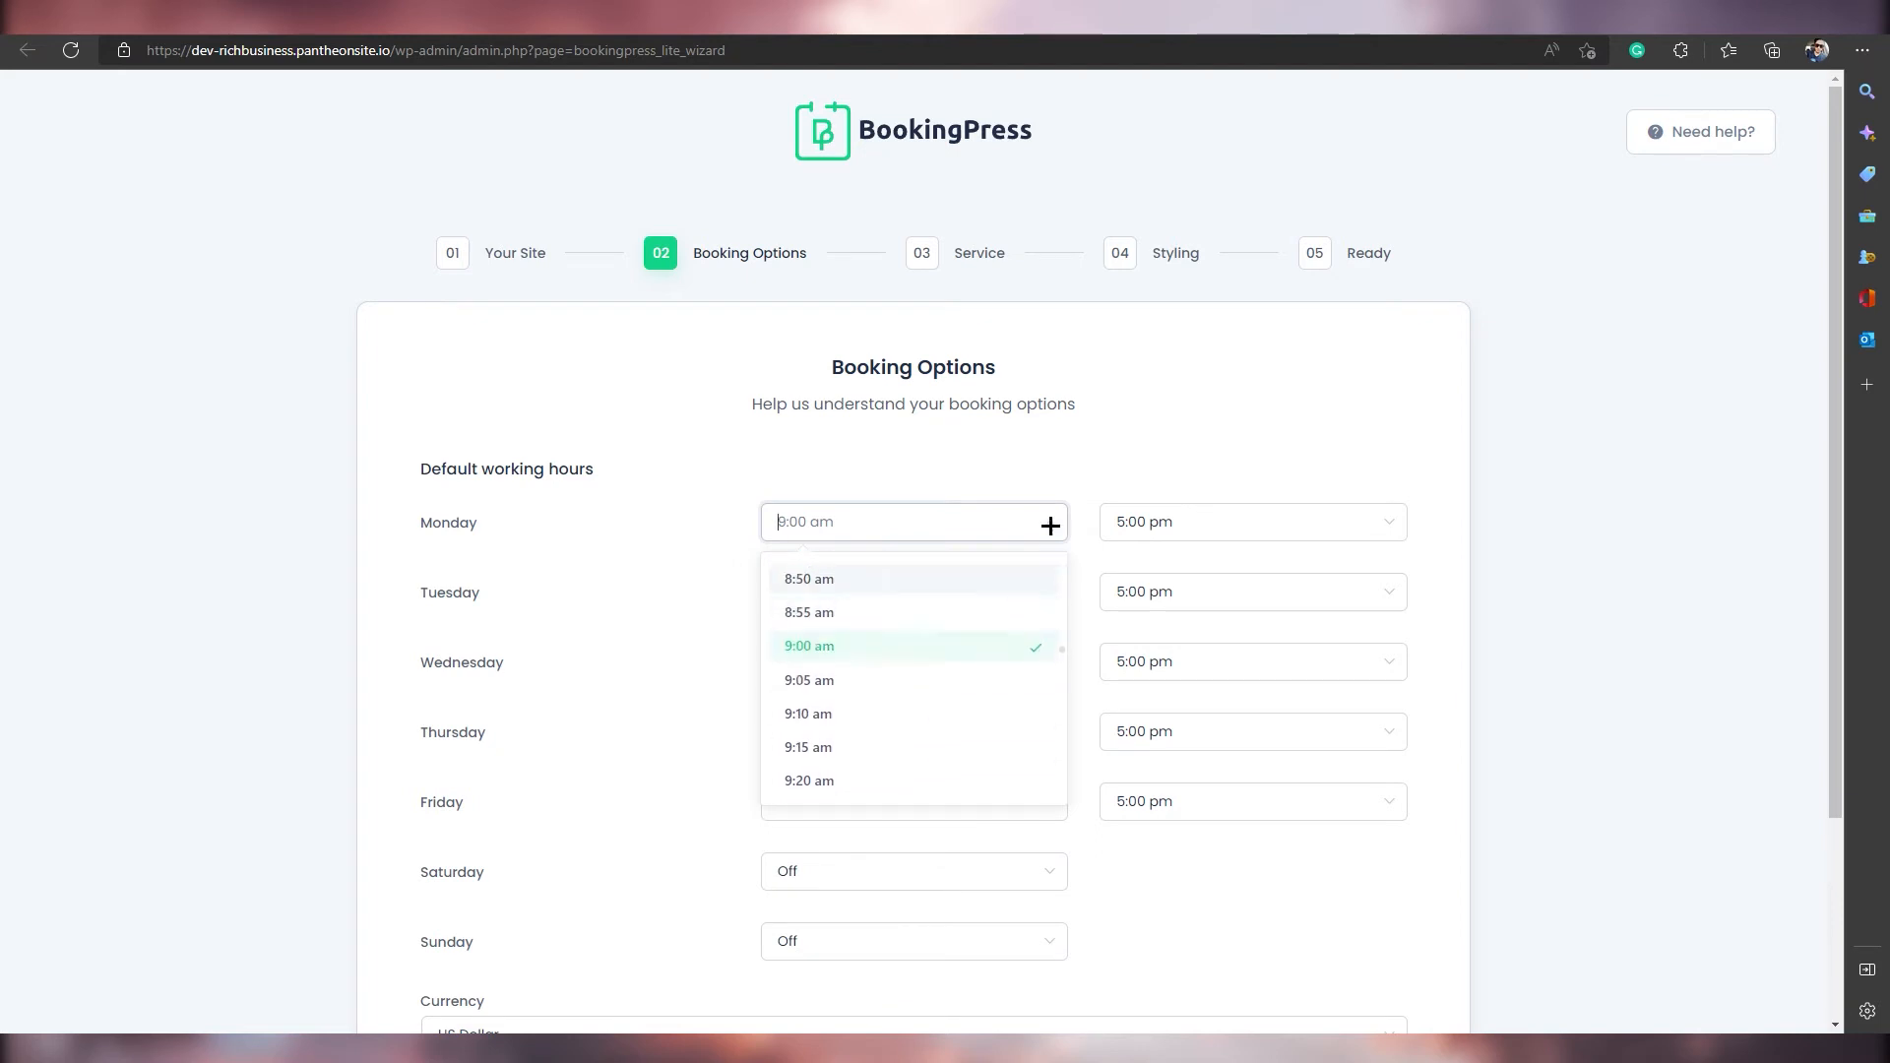
click(1139, 466)
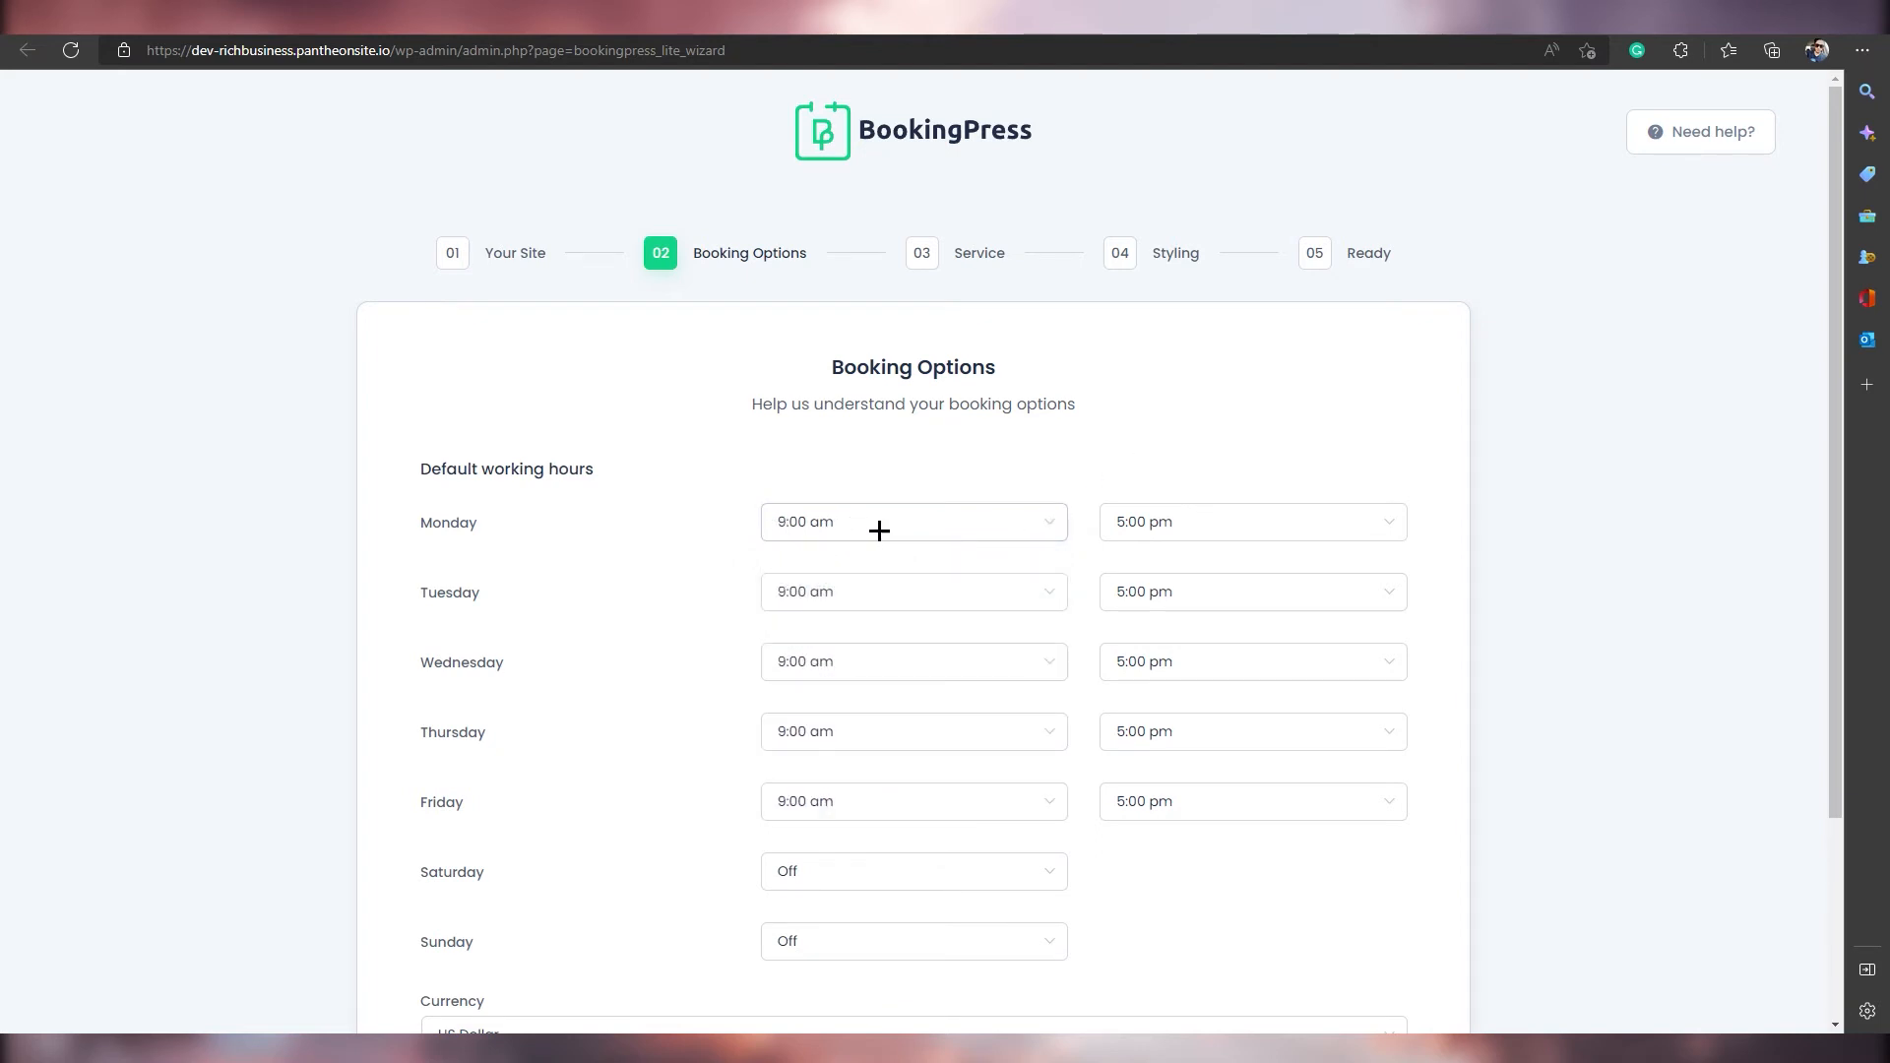
Set the end of Monday's default working hours to 3:00 pm.
click(1287, 519)
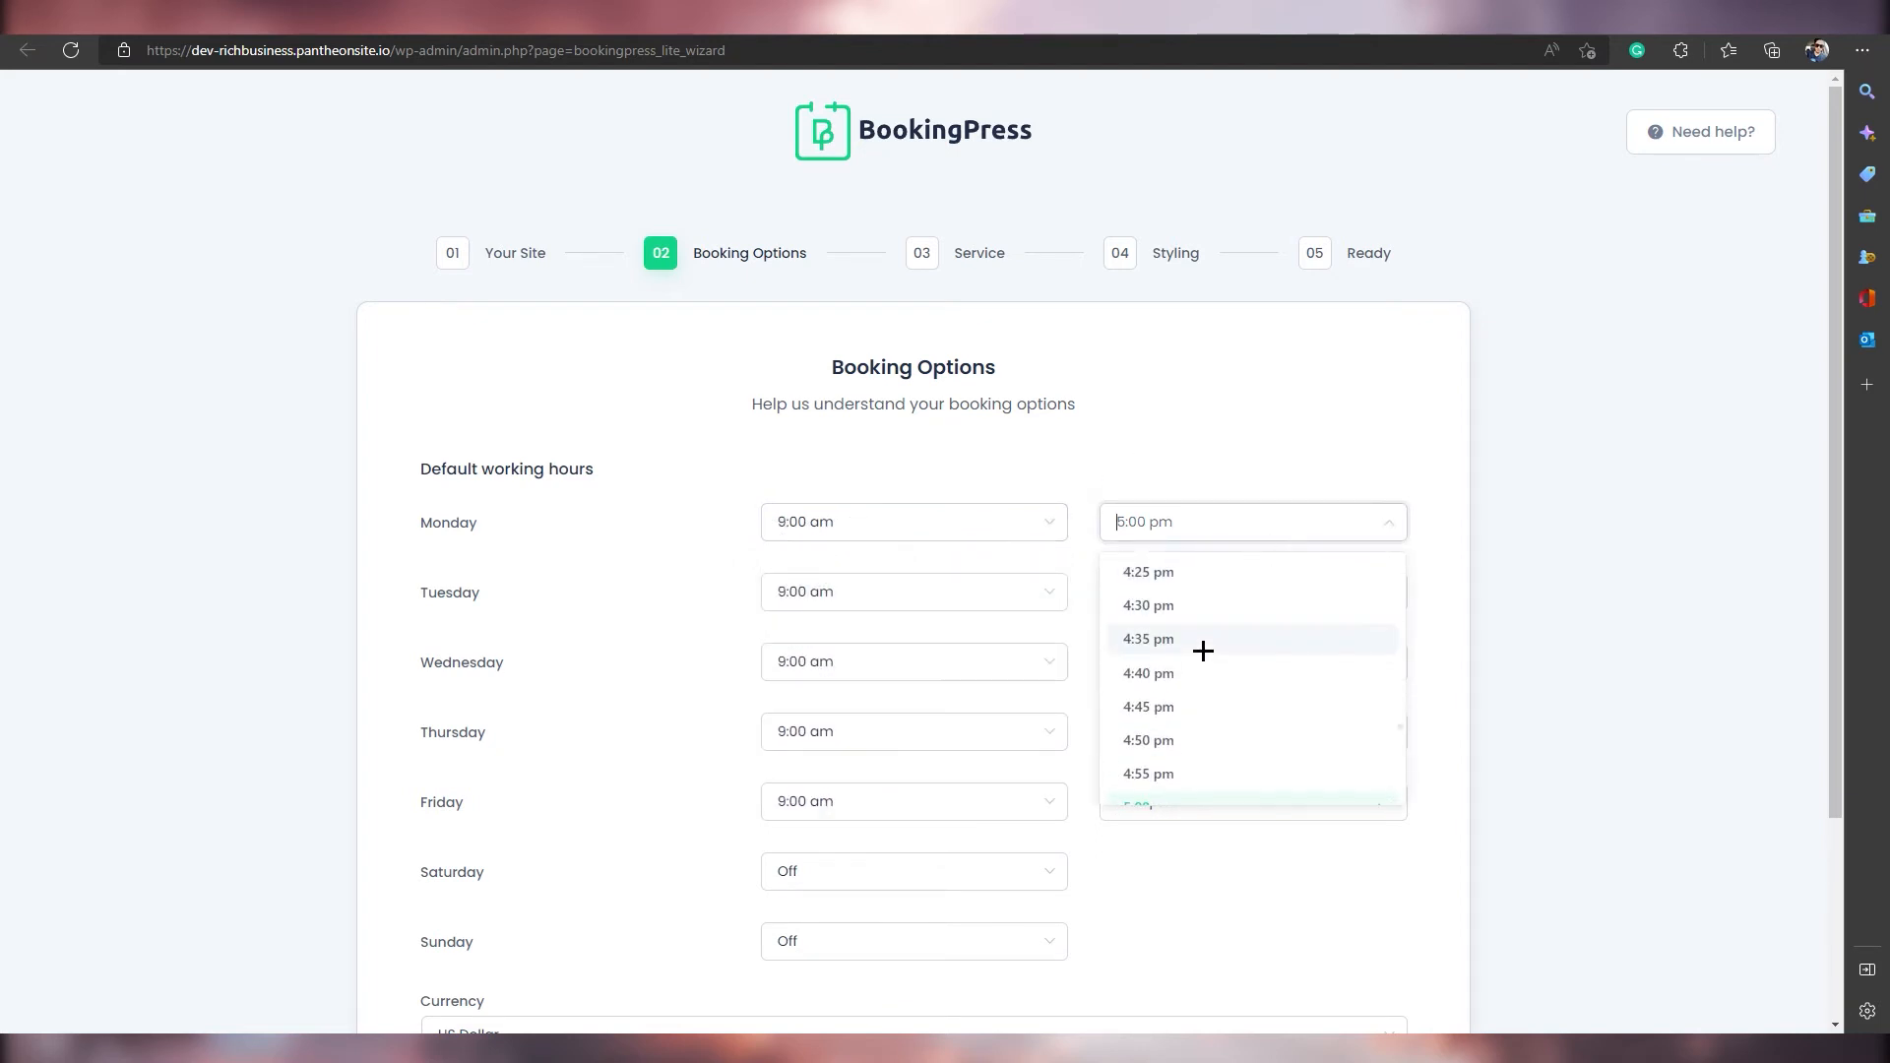
scroll(1197, 659, up, 4)
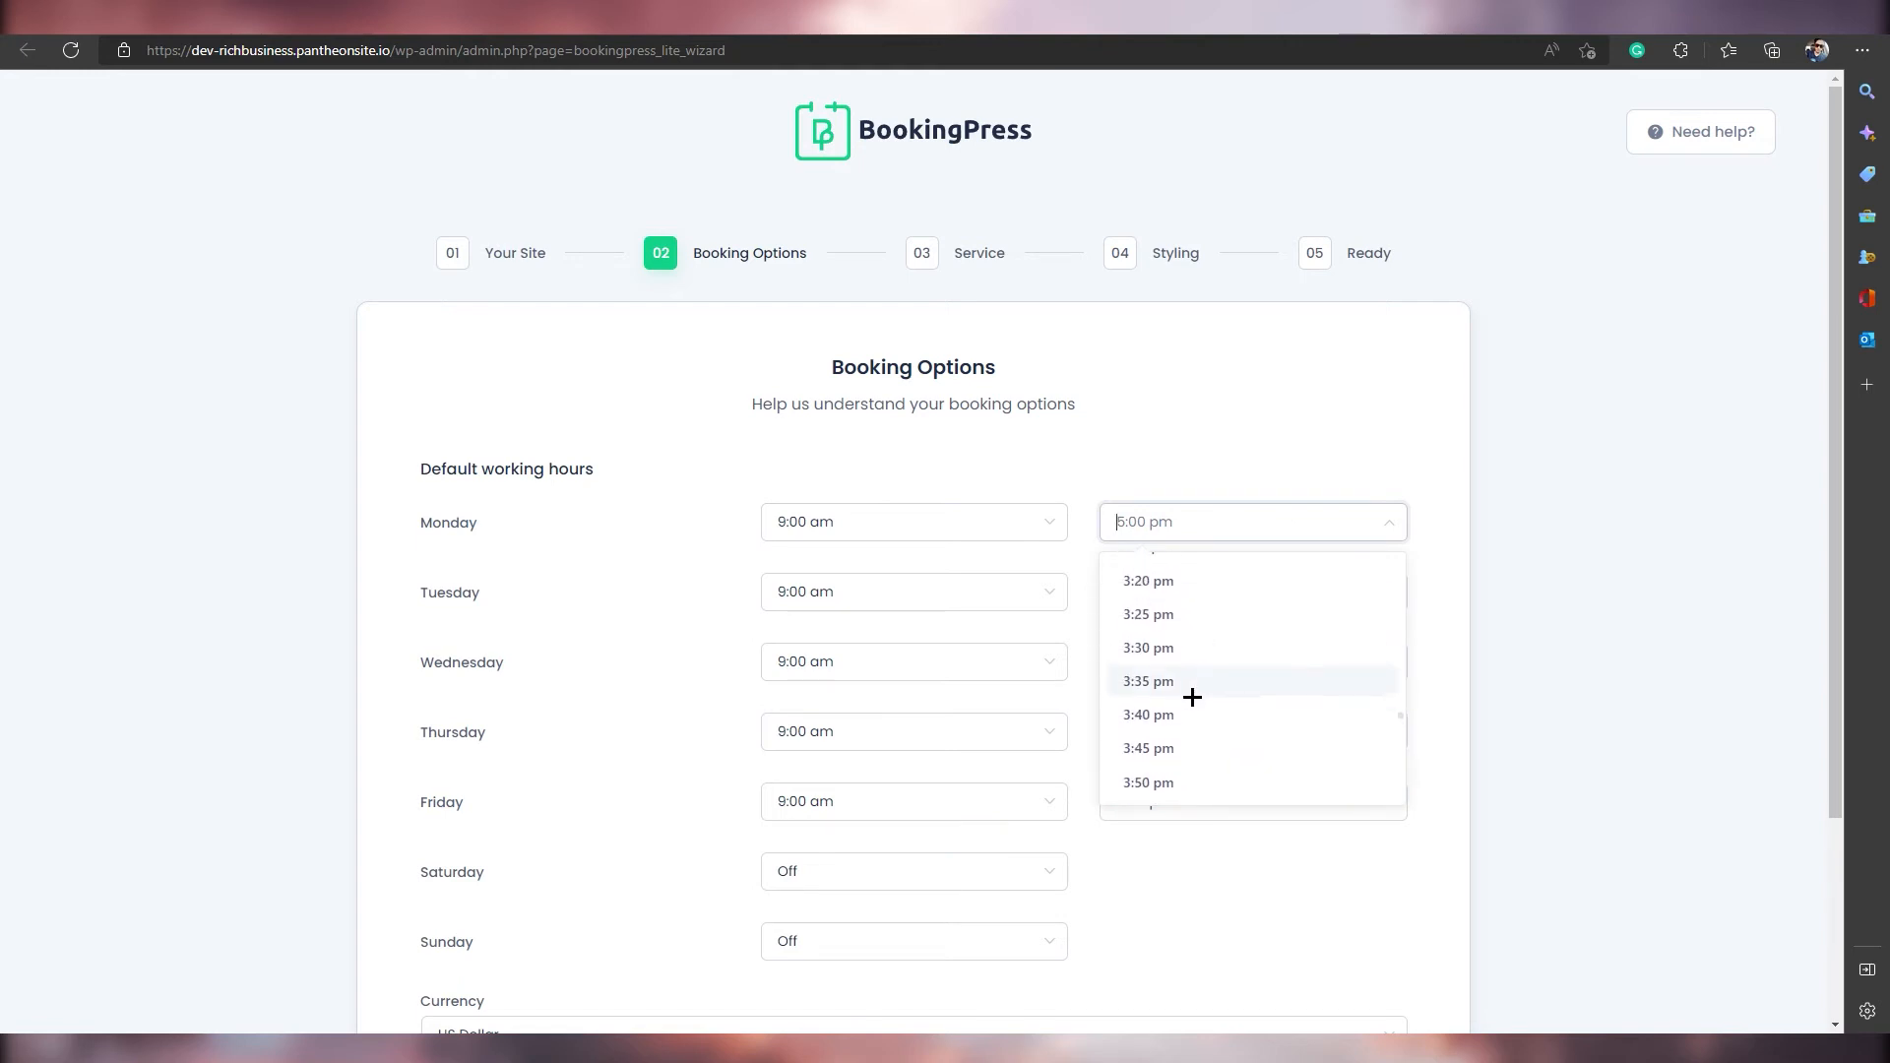
scroll(1192, 697, up, 2)
click(1162, 648)
drag(416, 524, 581, 535)
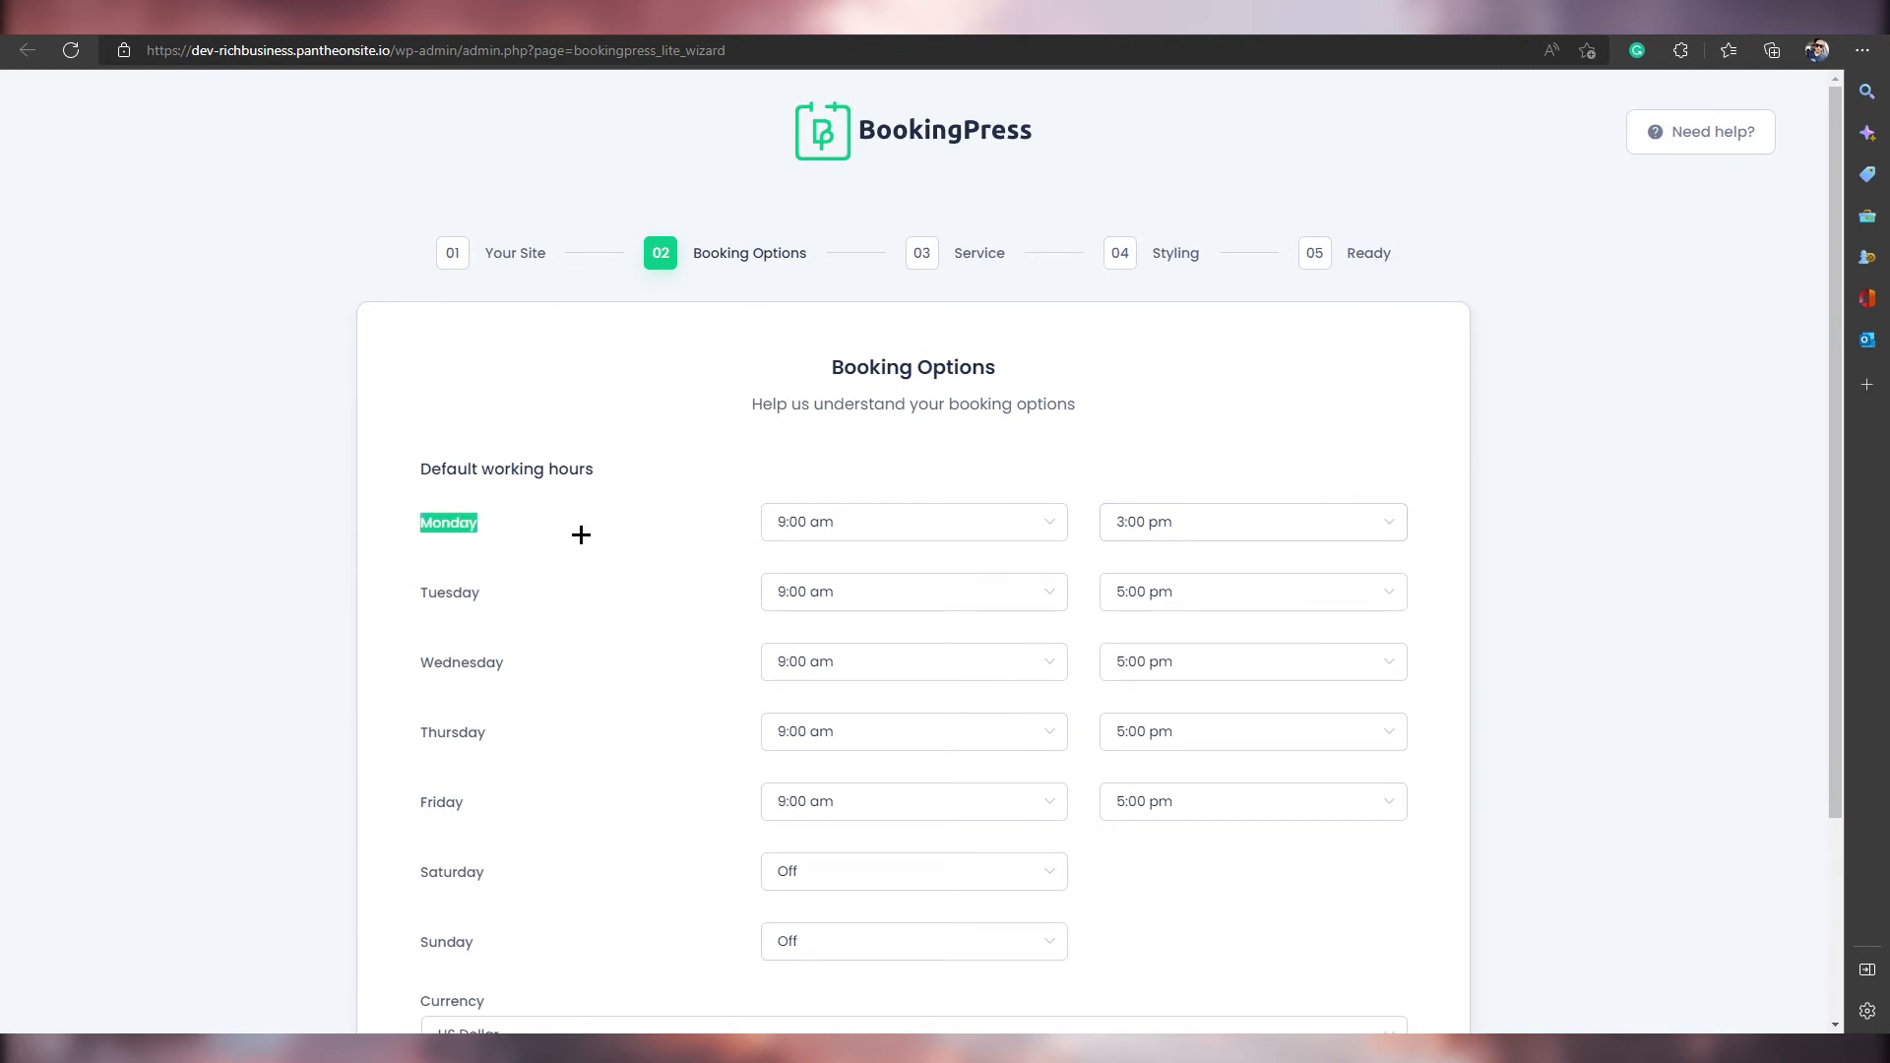
click(380, 586)
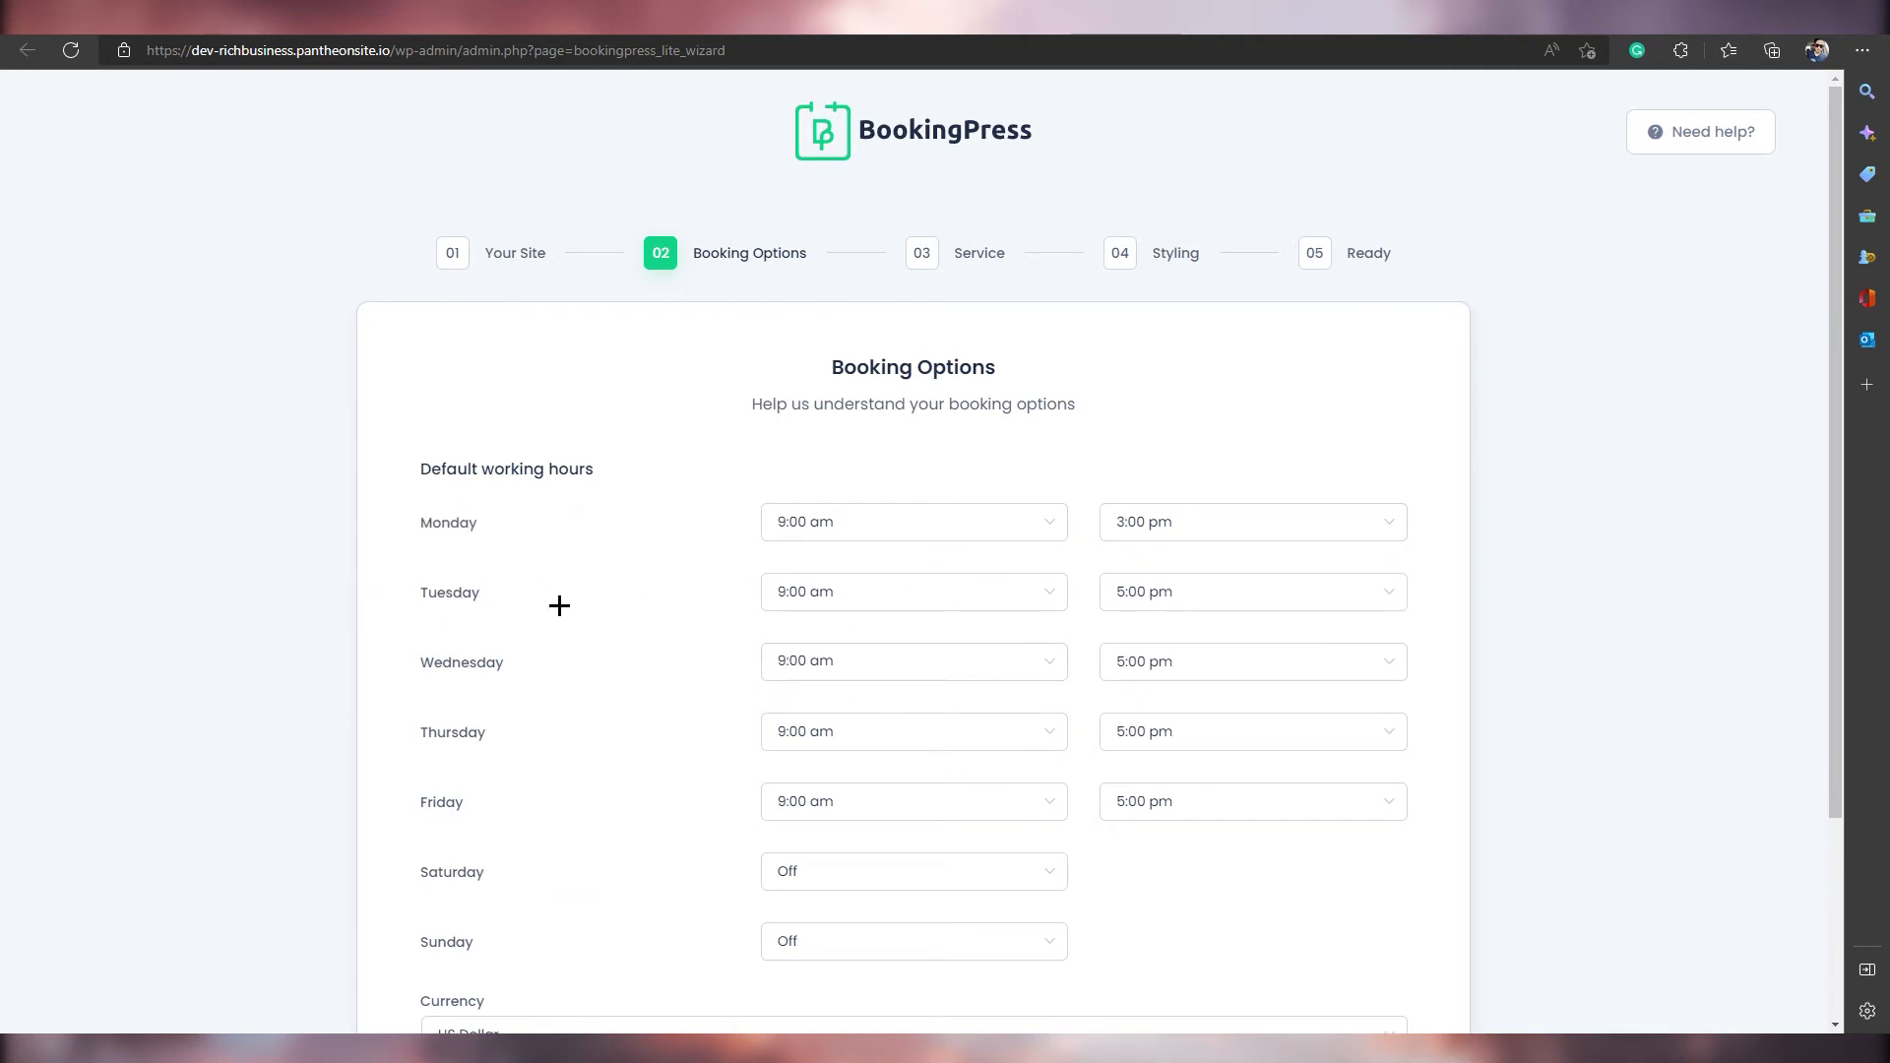
View the start time choices for Friday and Saturday without changing either day's working hours.
scroll(447, 734, down, 3)
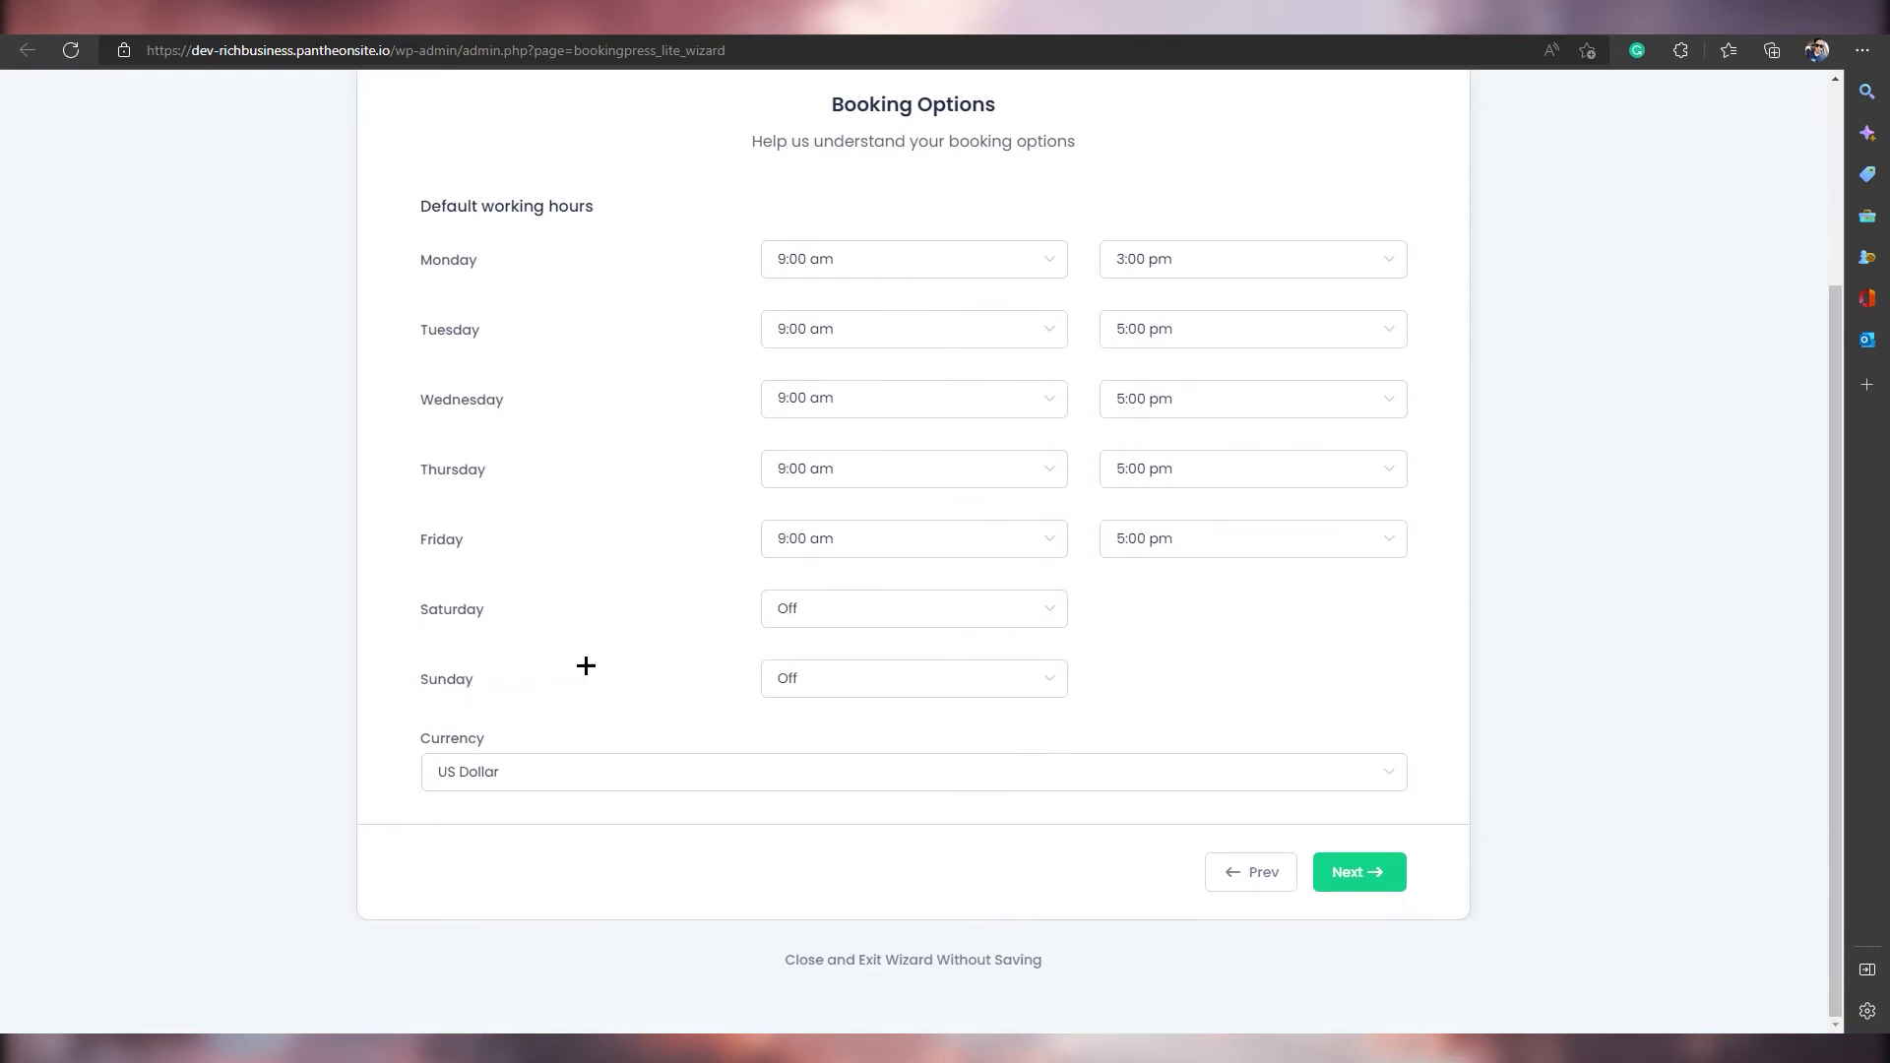
click(1006, 534)
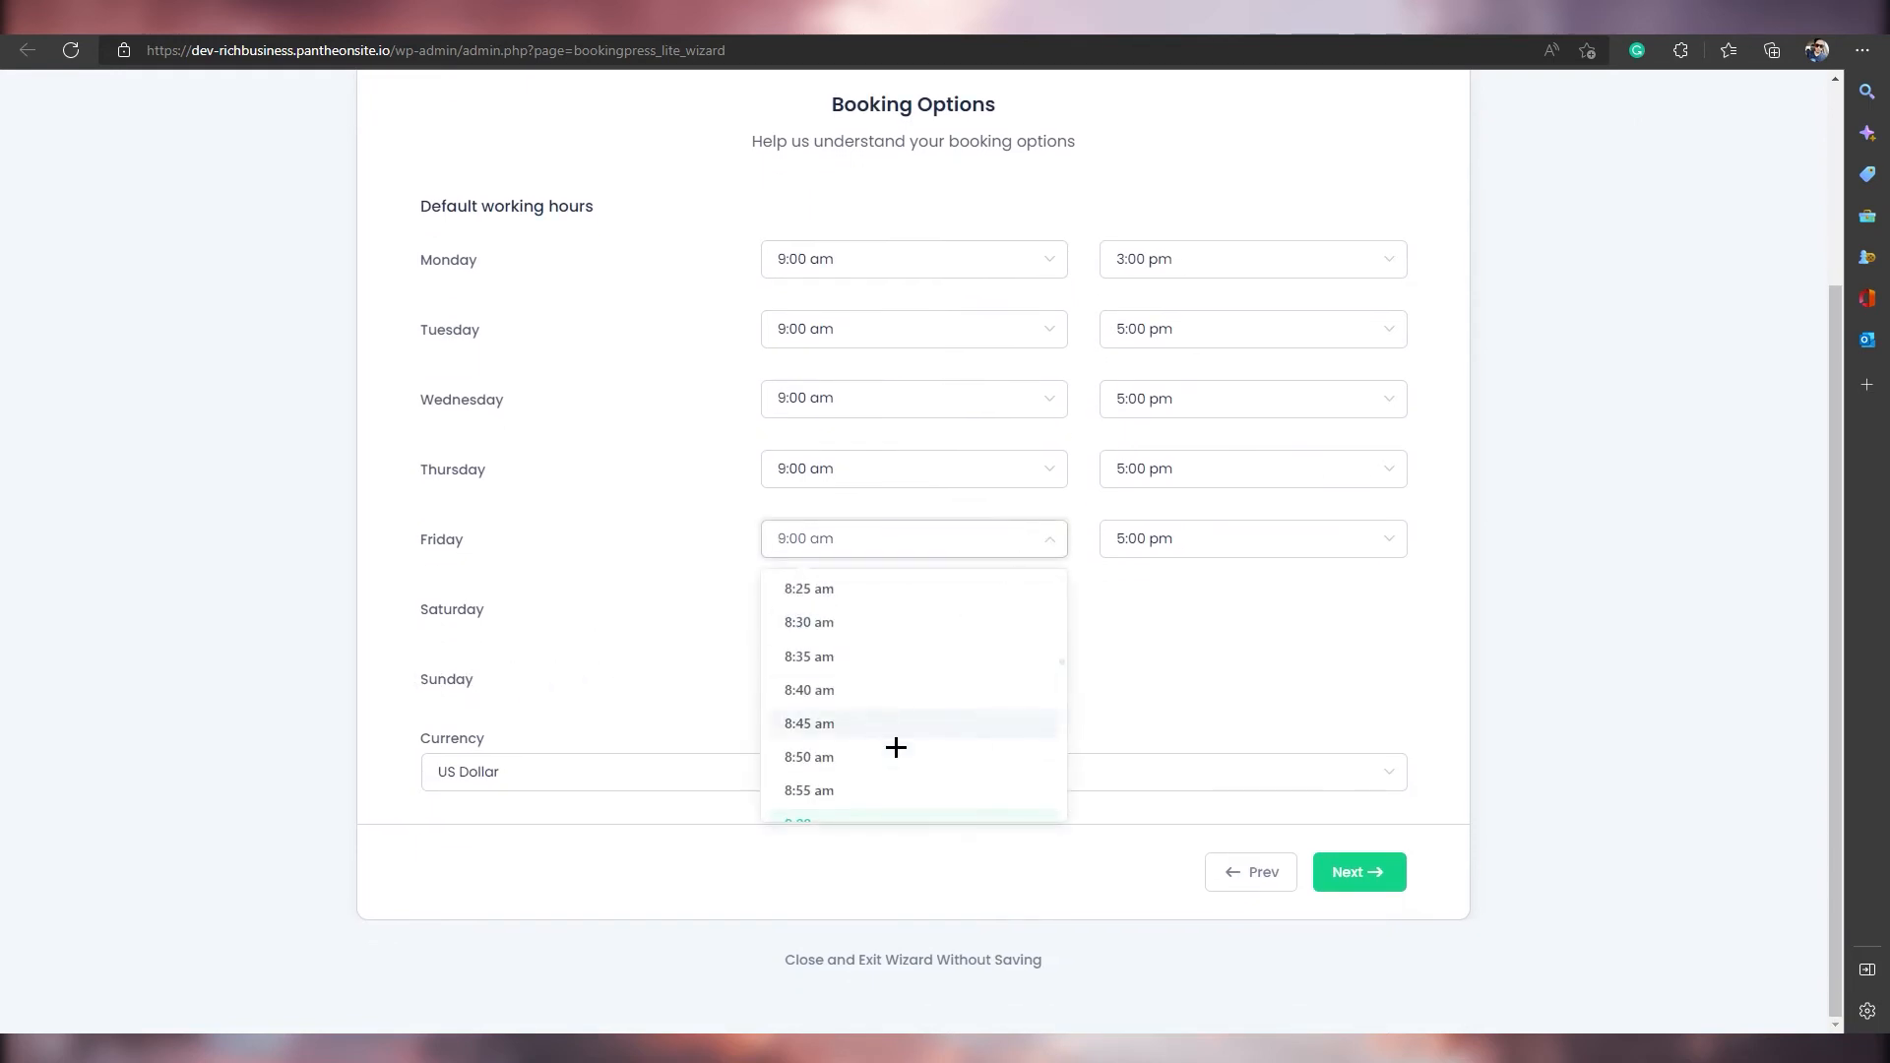
click(574, 574)
click(806, 611)
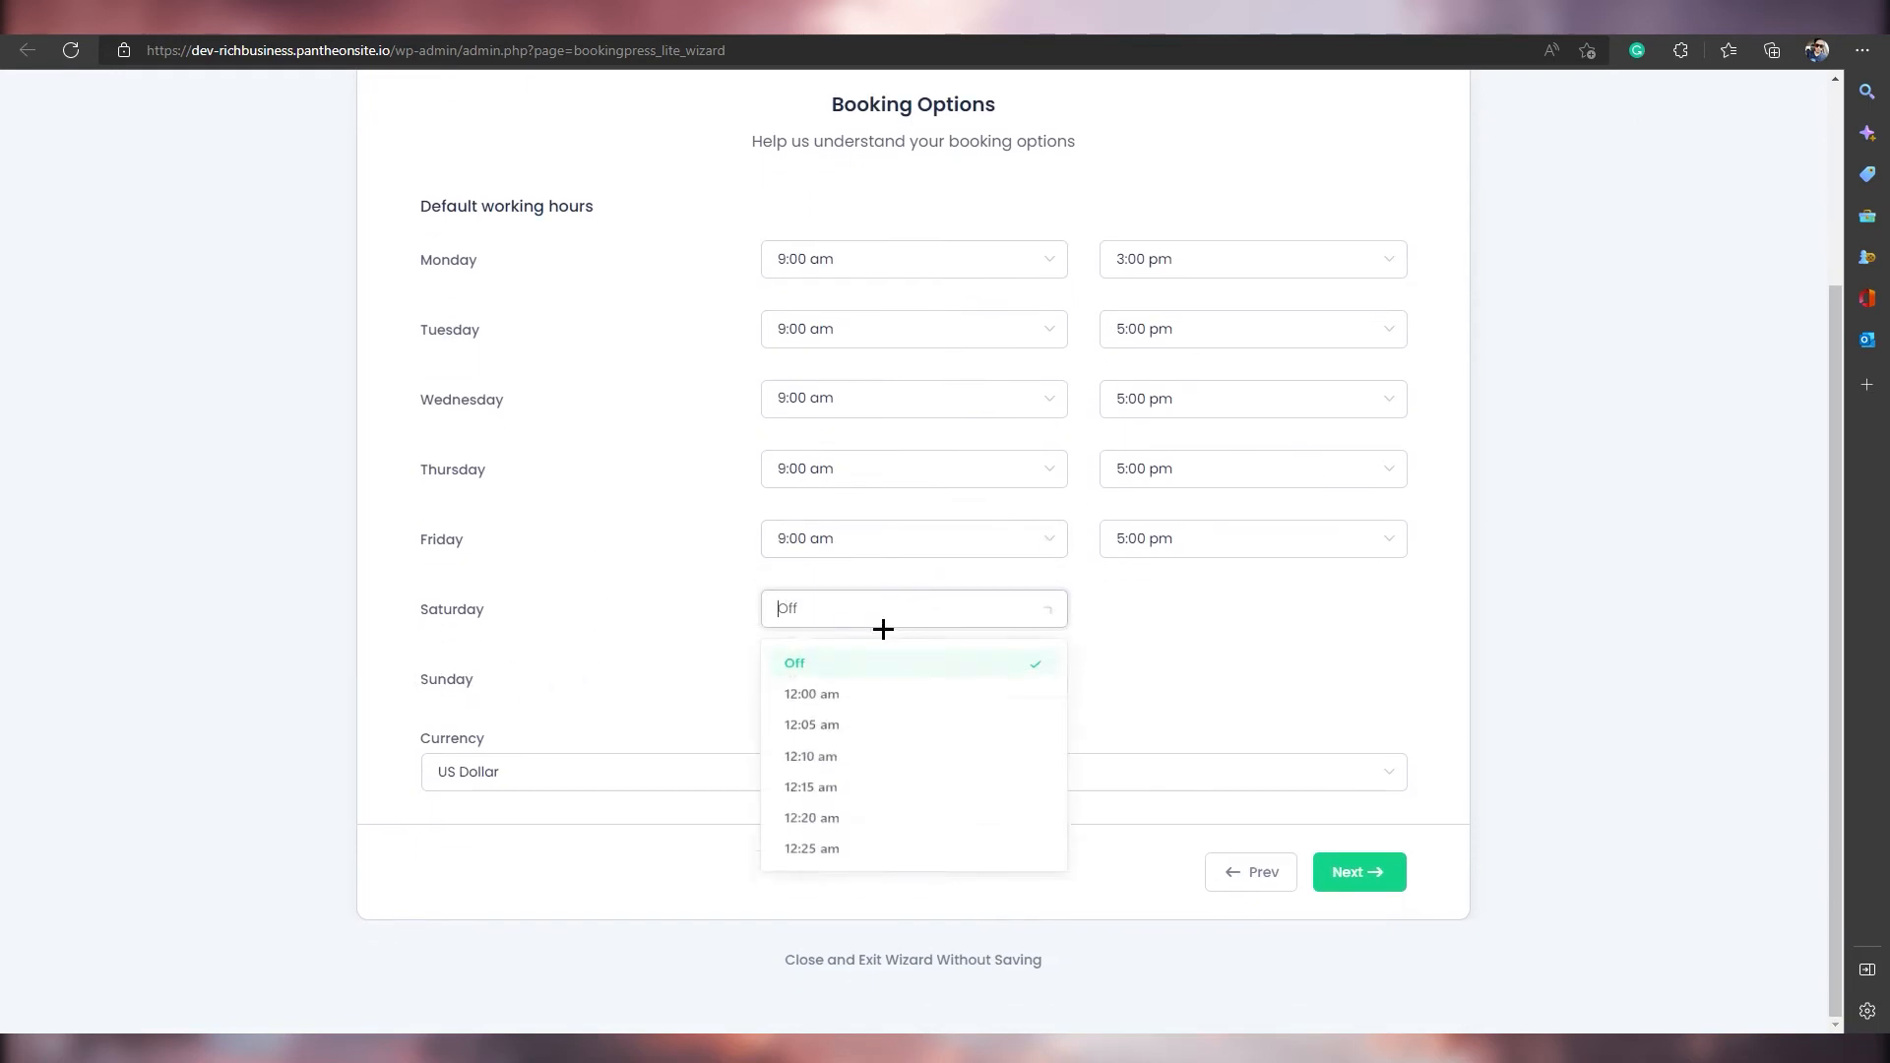
click(1256, 644)
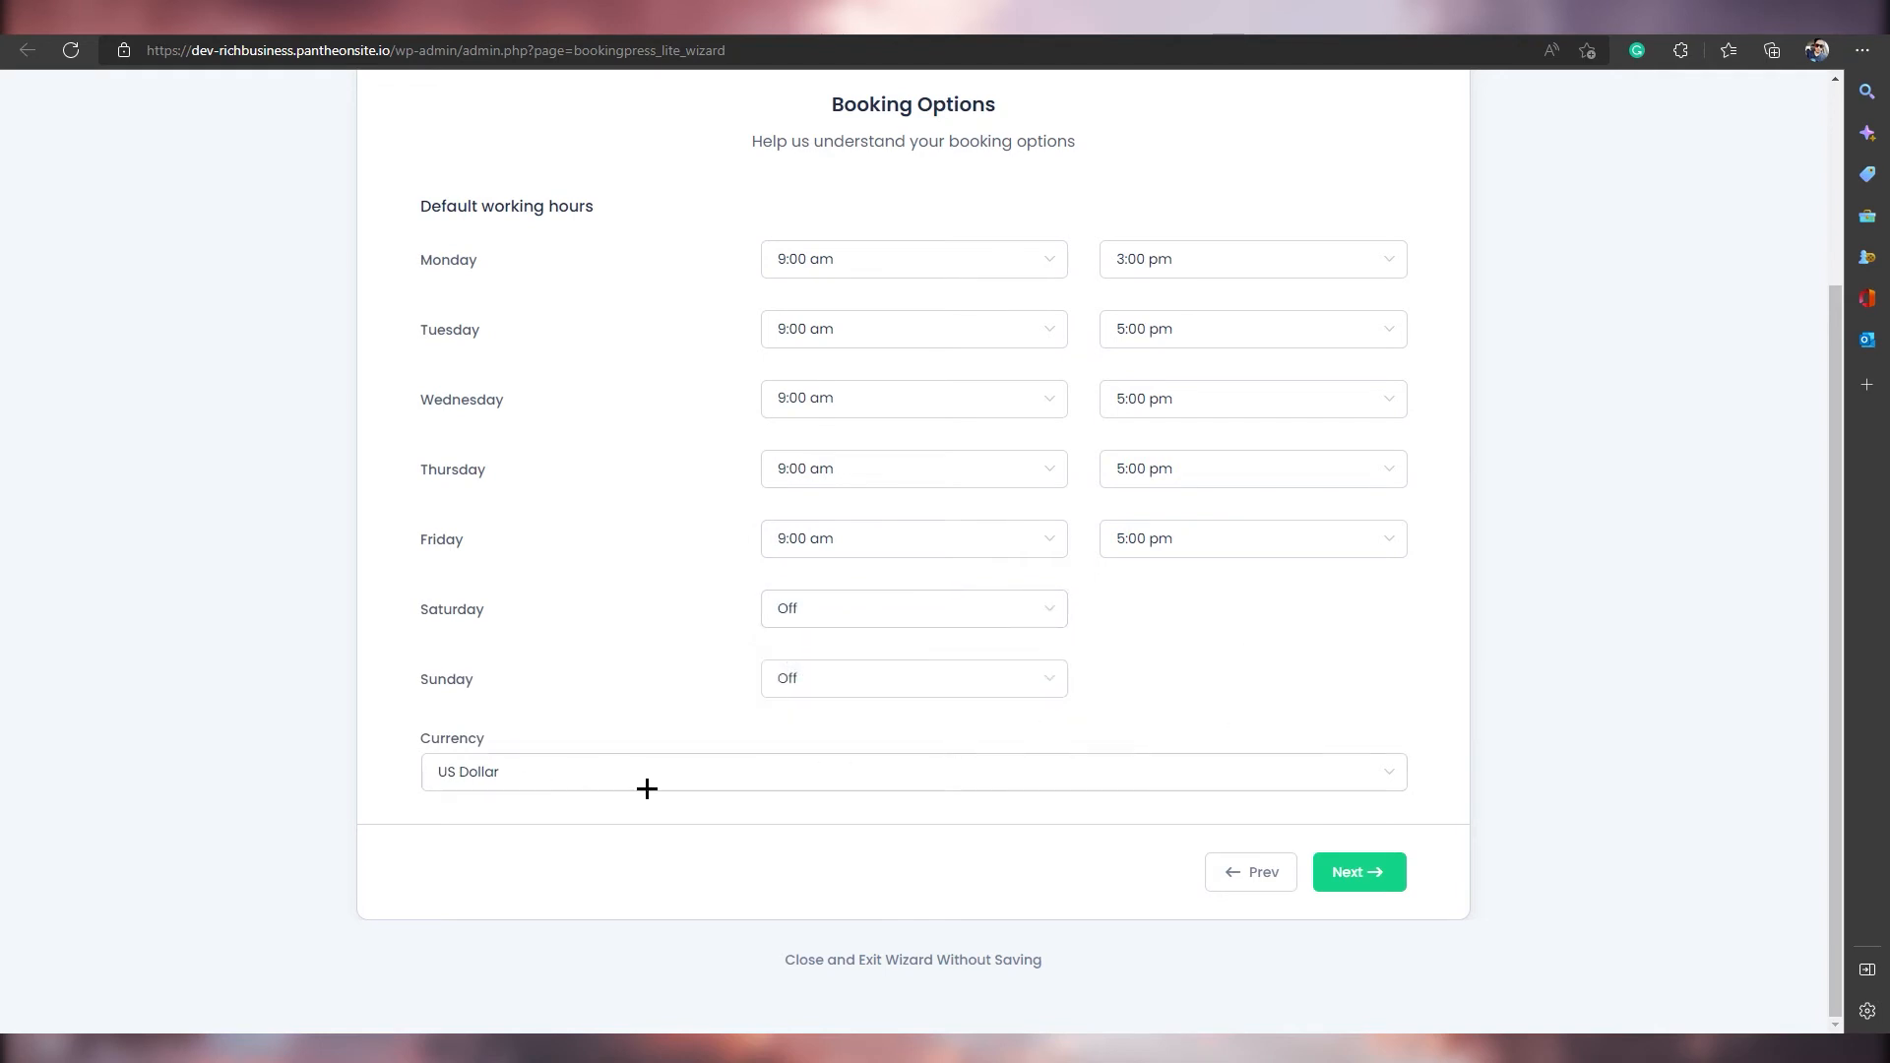
Browse the available currencies, keep US Dollar, and continue to the wizard's service options.
click(477, 768)
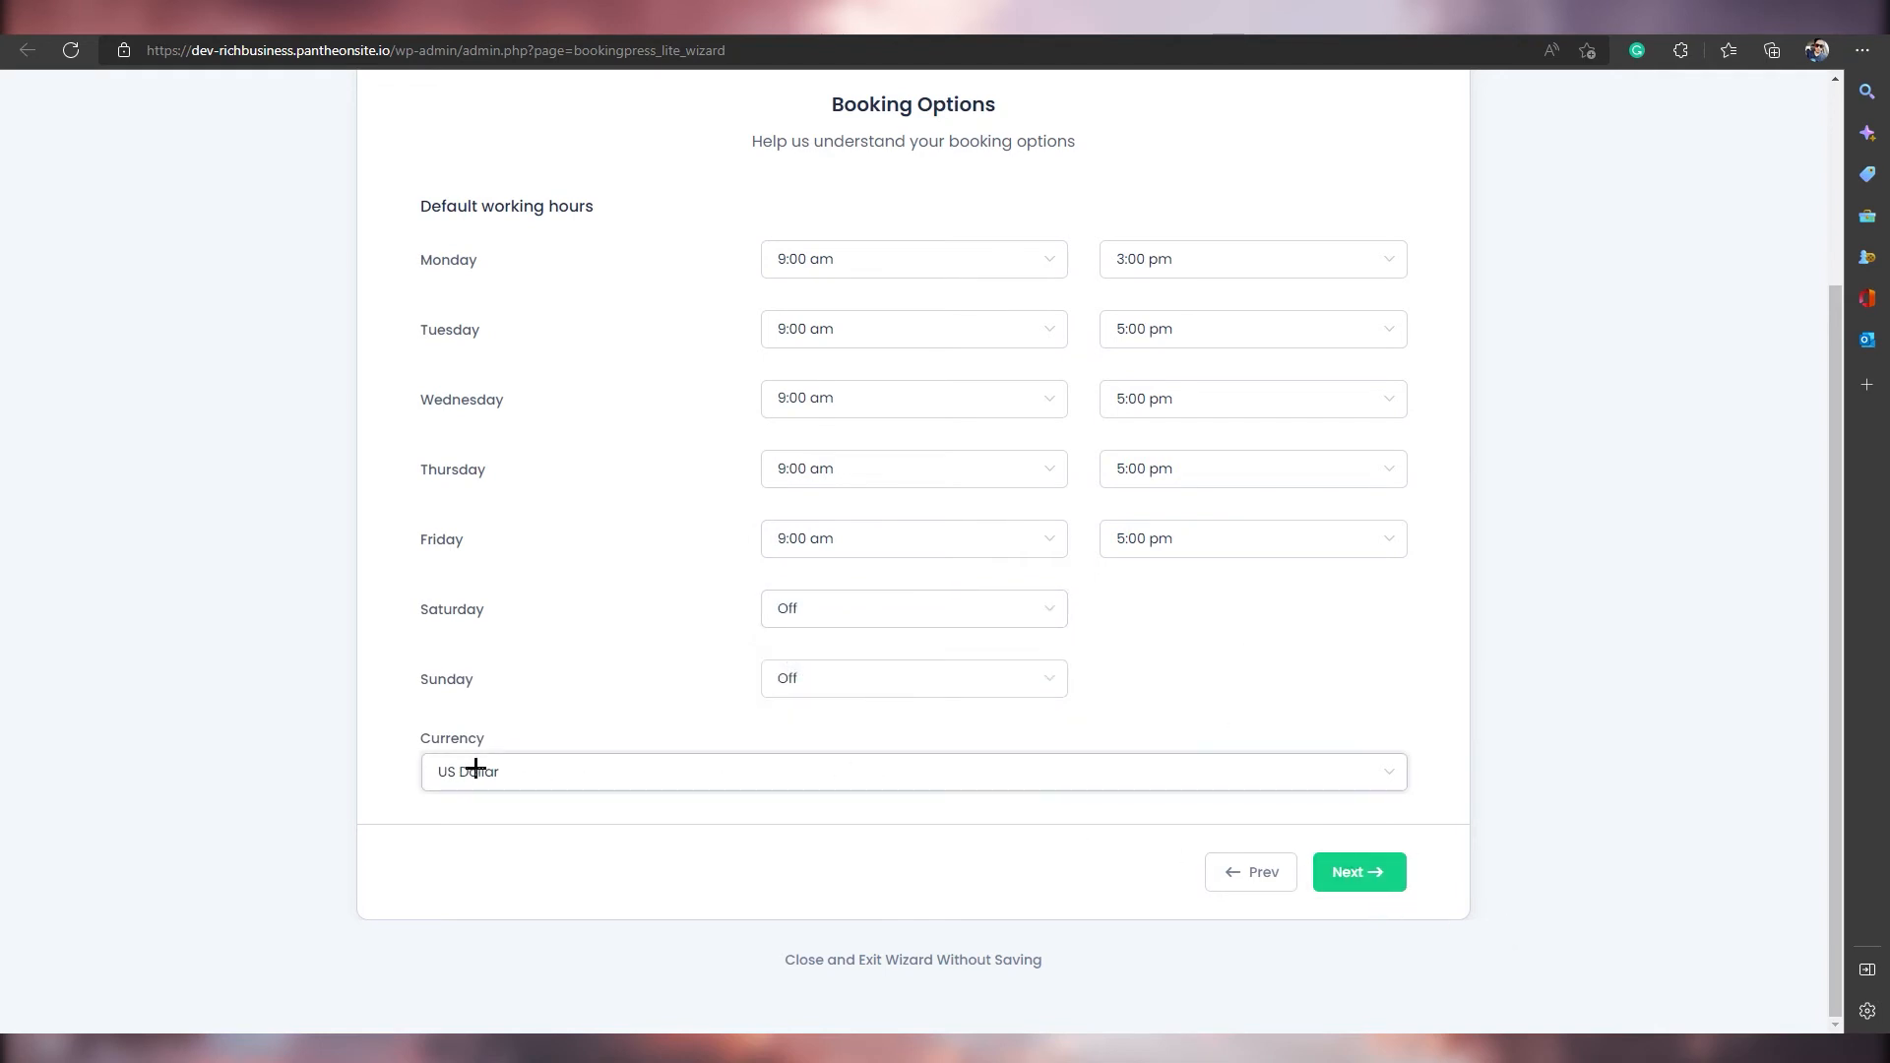
scroll(611, 615, down, 5)
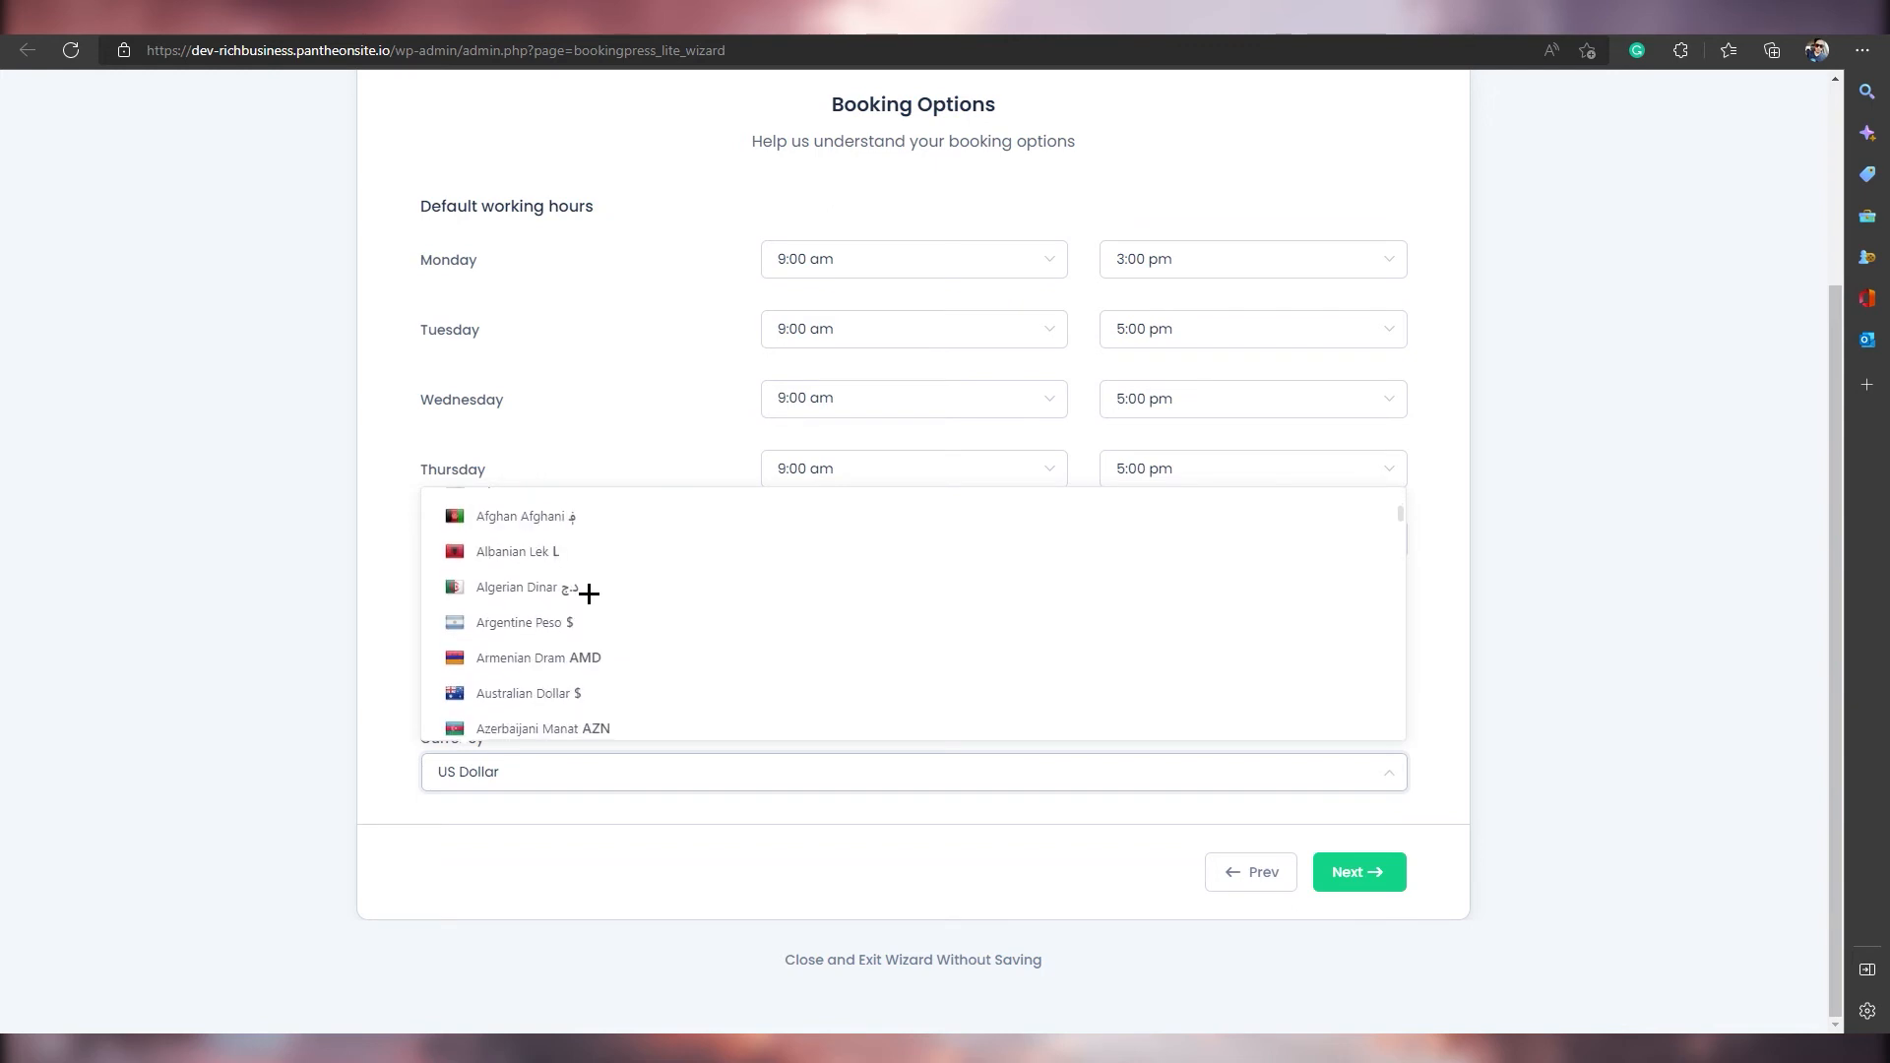
scroll(589, 594, down, 12)
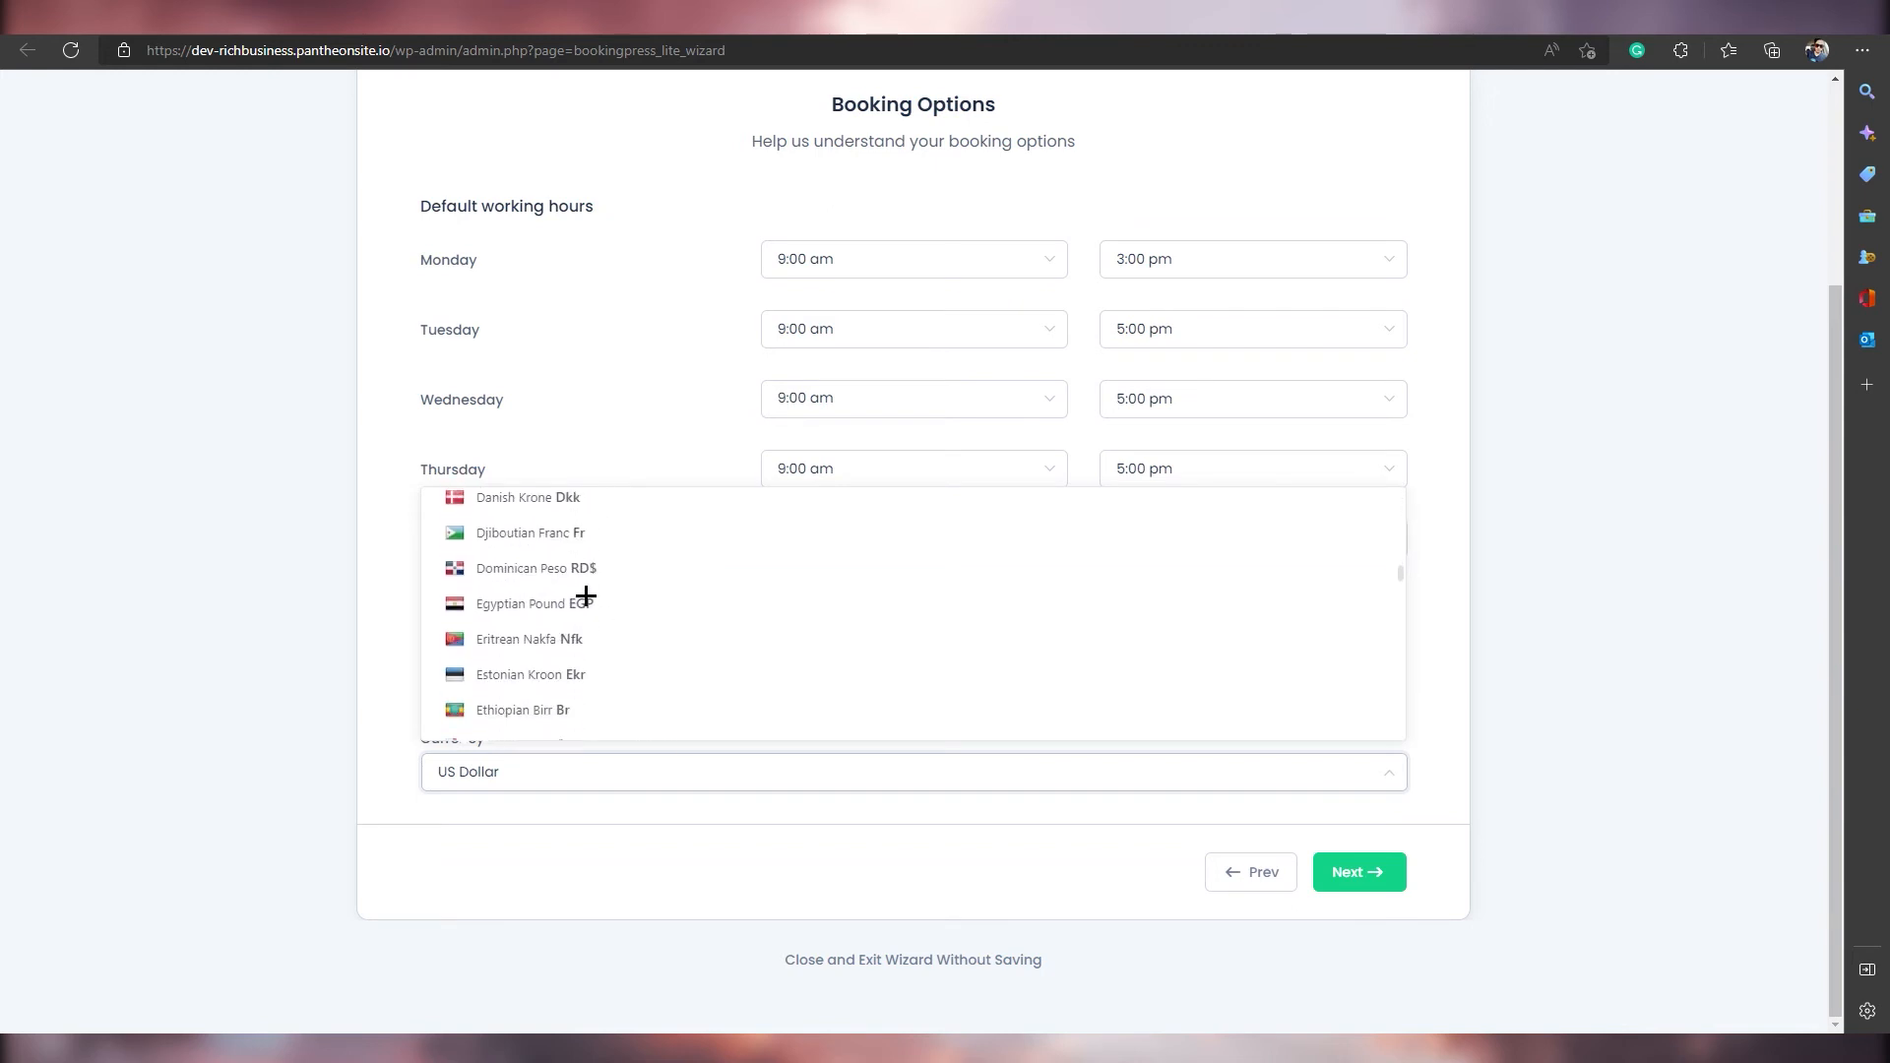
scroll(585, 595, down, 10)
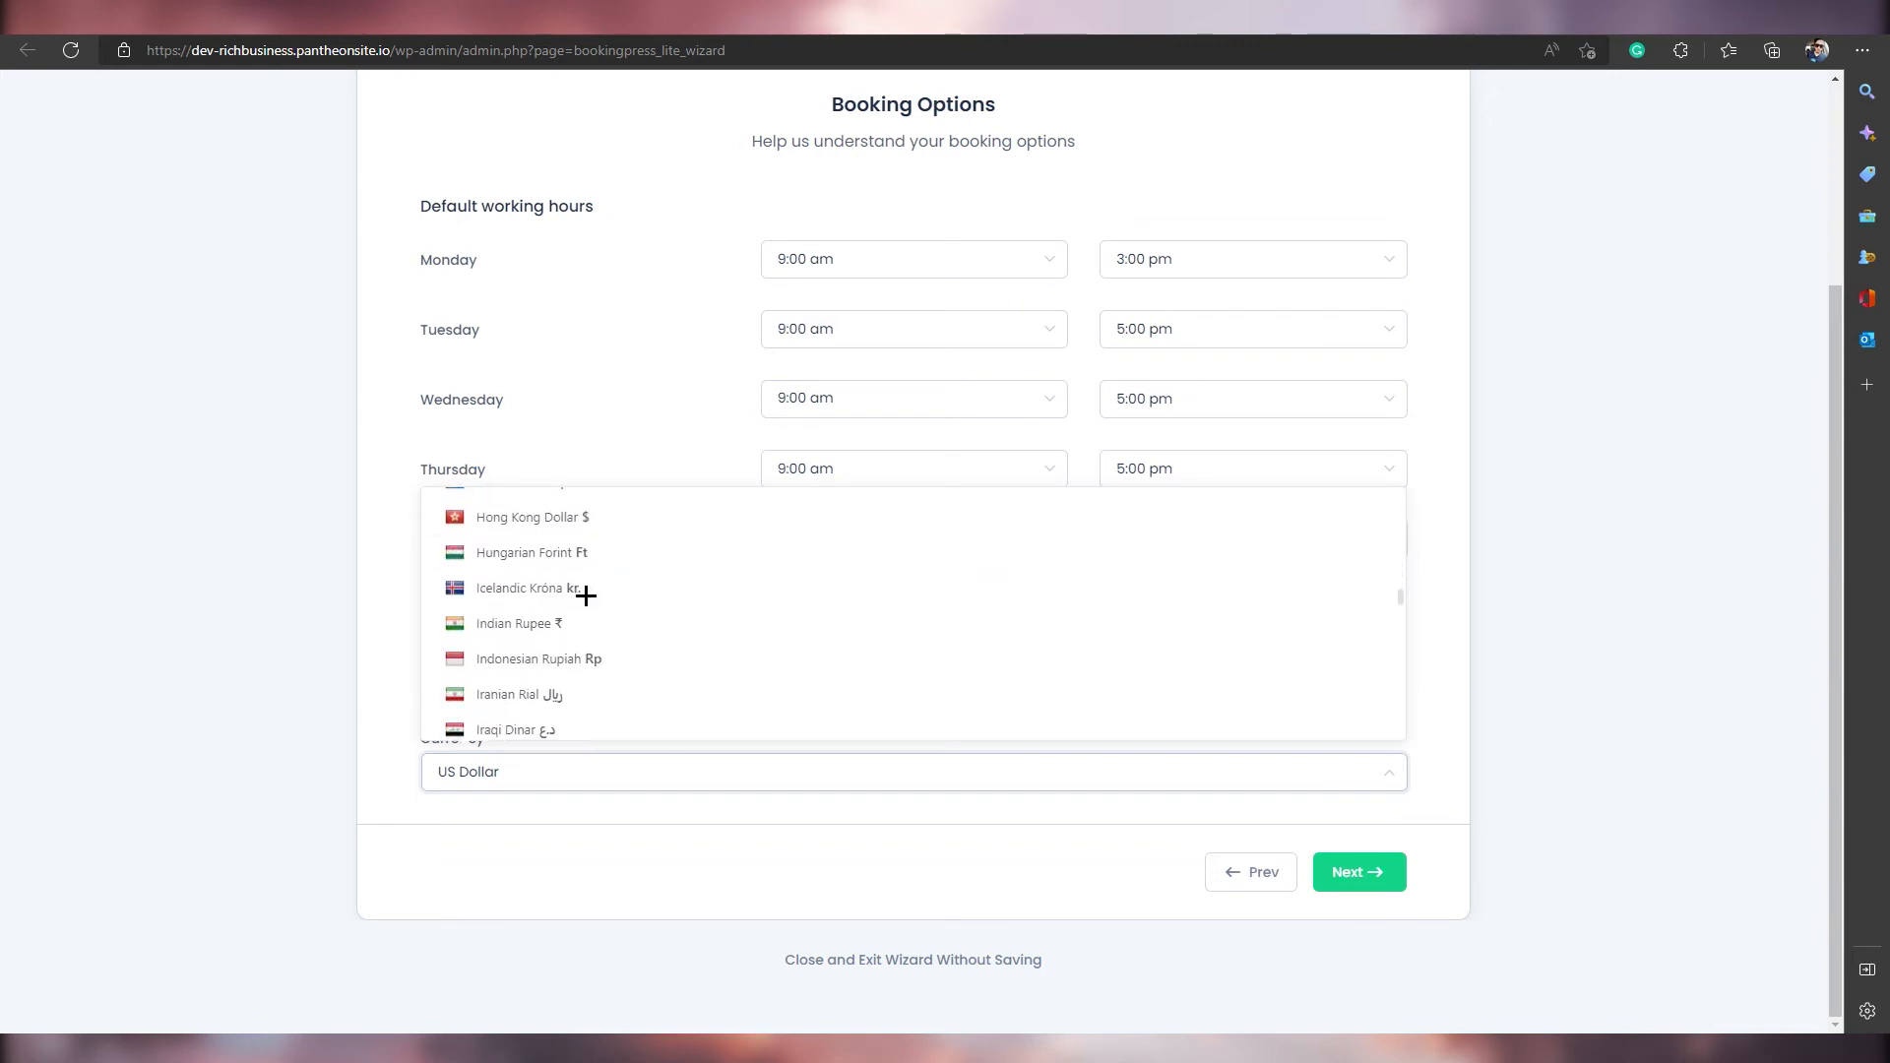
scroll(586, 595, down, 10)
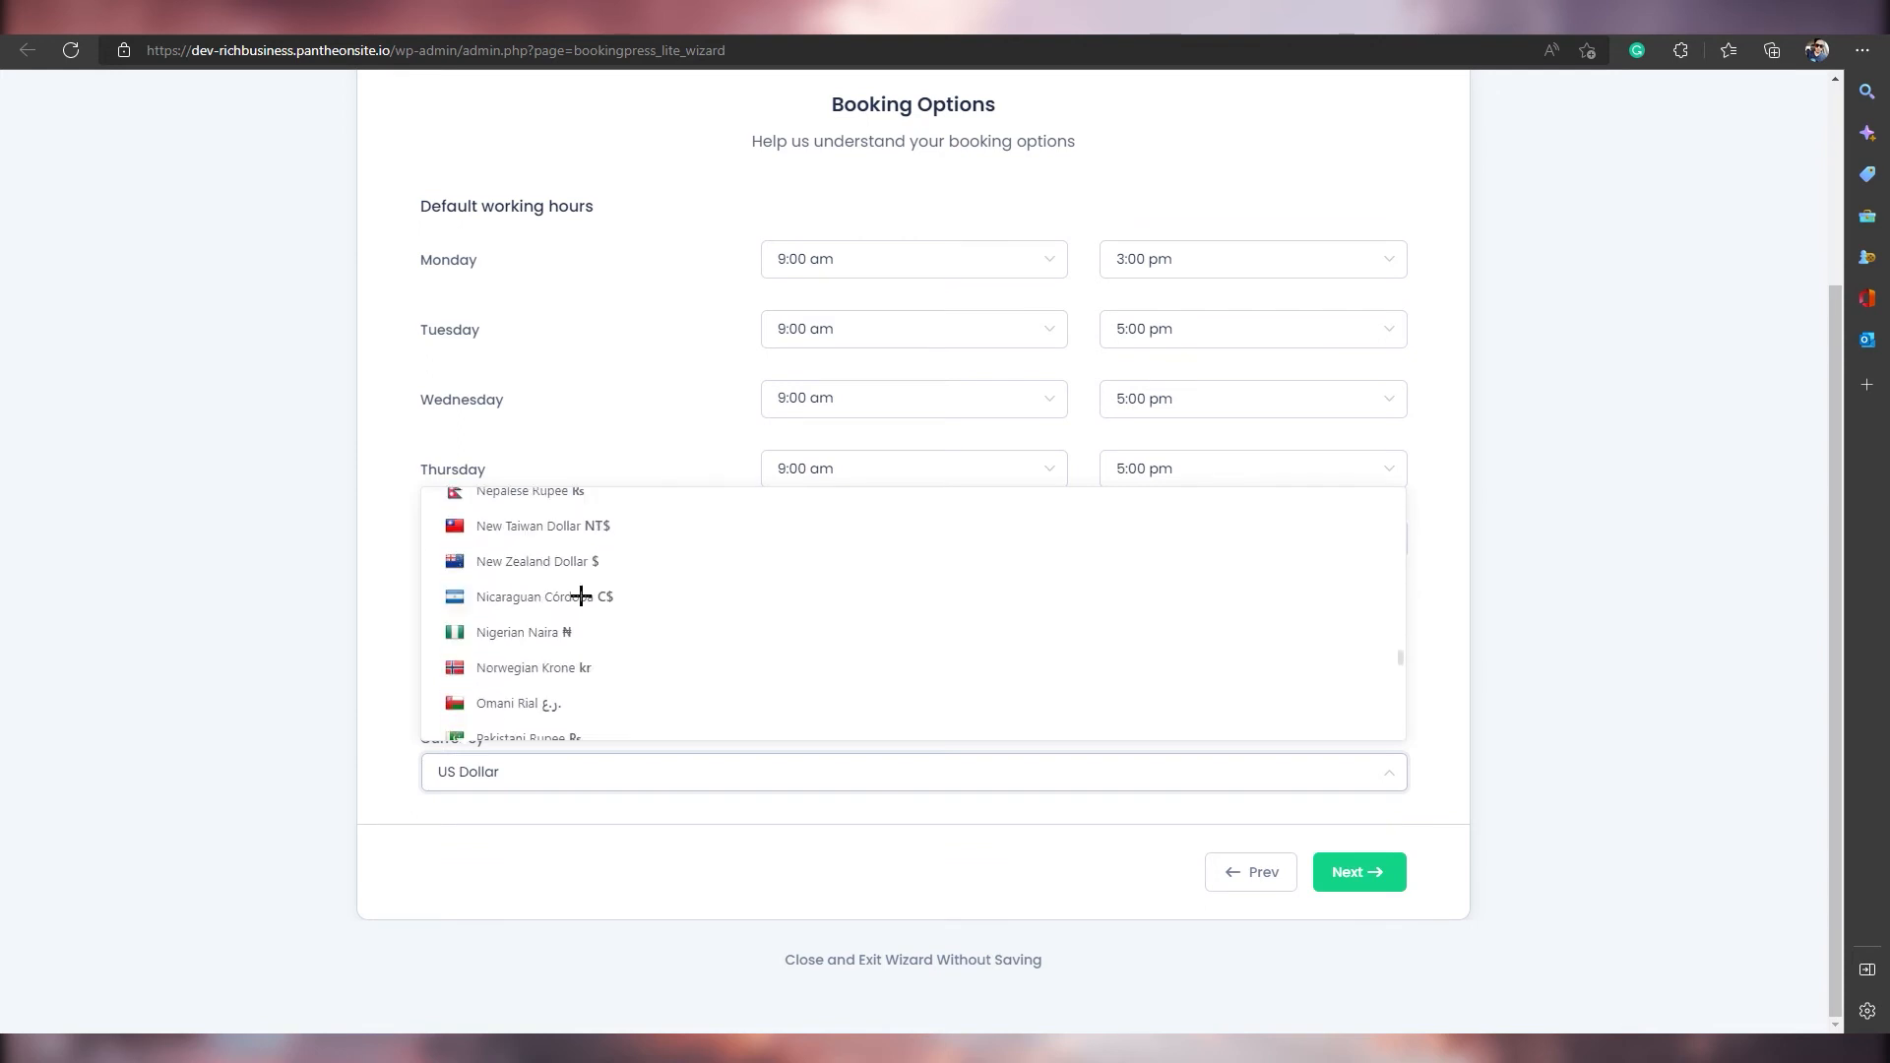
scroll(577, 597, up, 10)
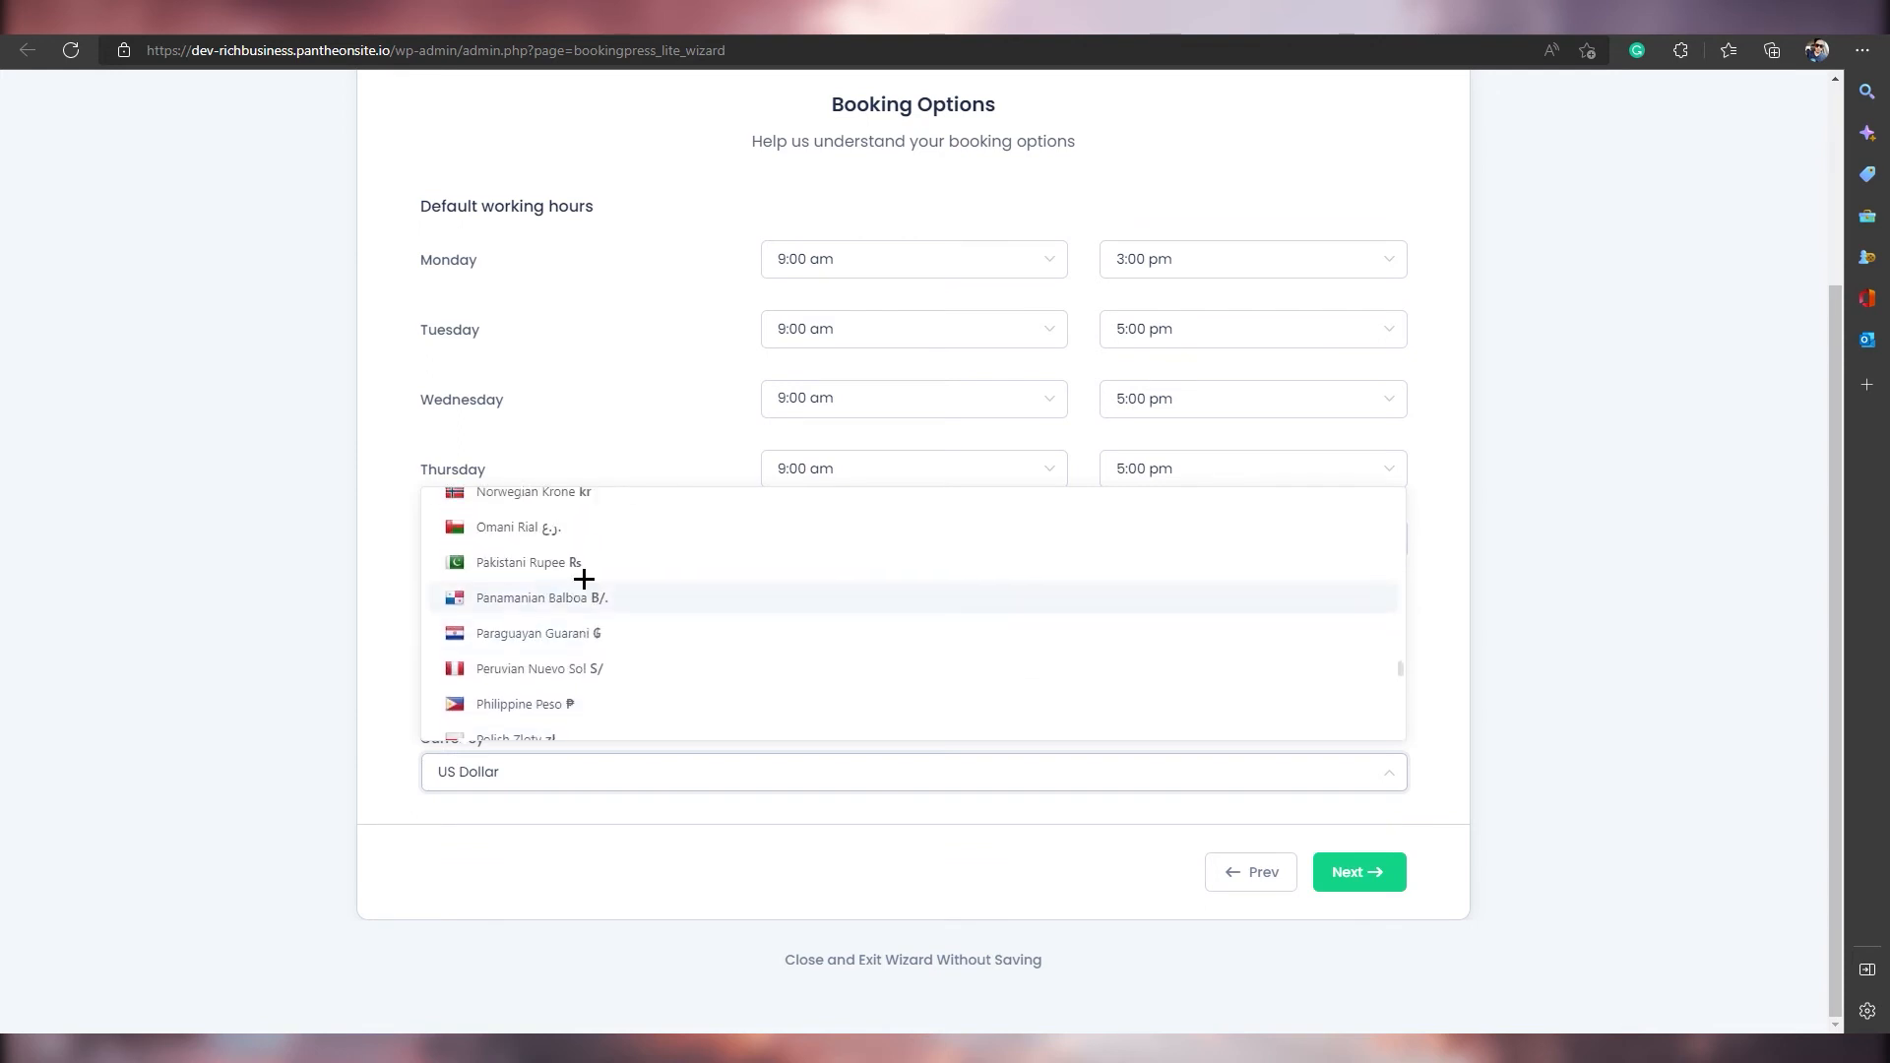
scroll(491, 622, up, 2)
scroll(192, 629, up, 2)
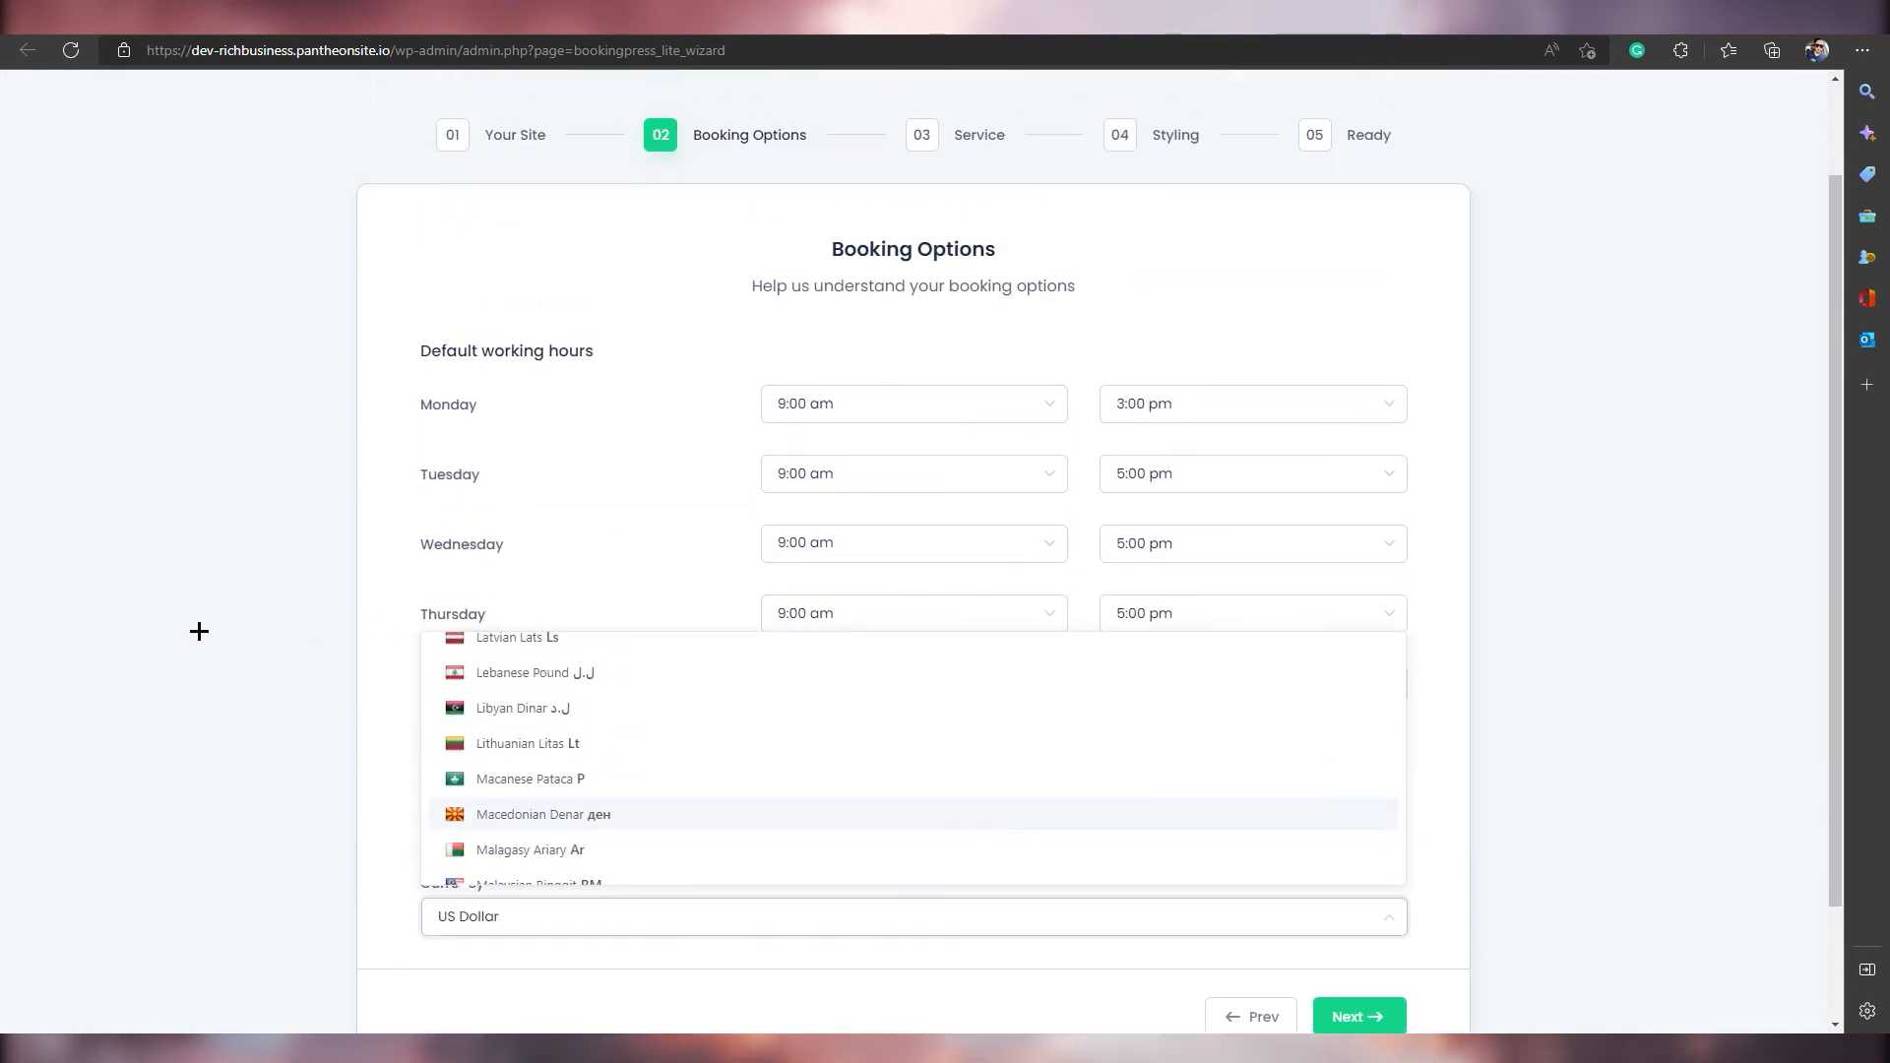
click(199, 631)
scroll(1320, 646, down, 2)
click(1340, 873)
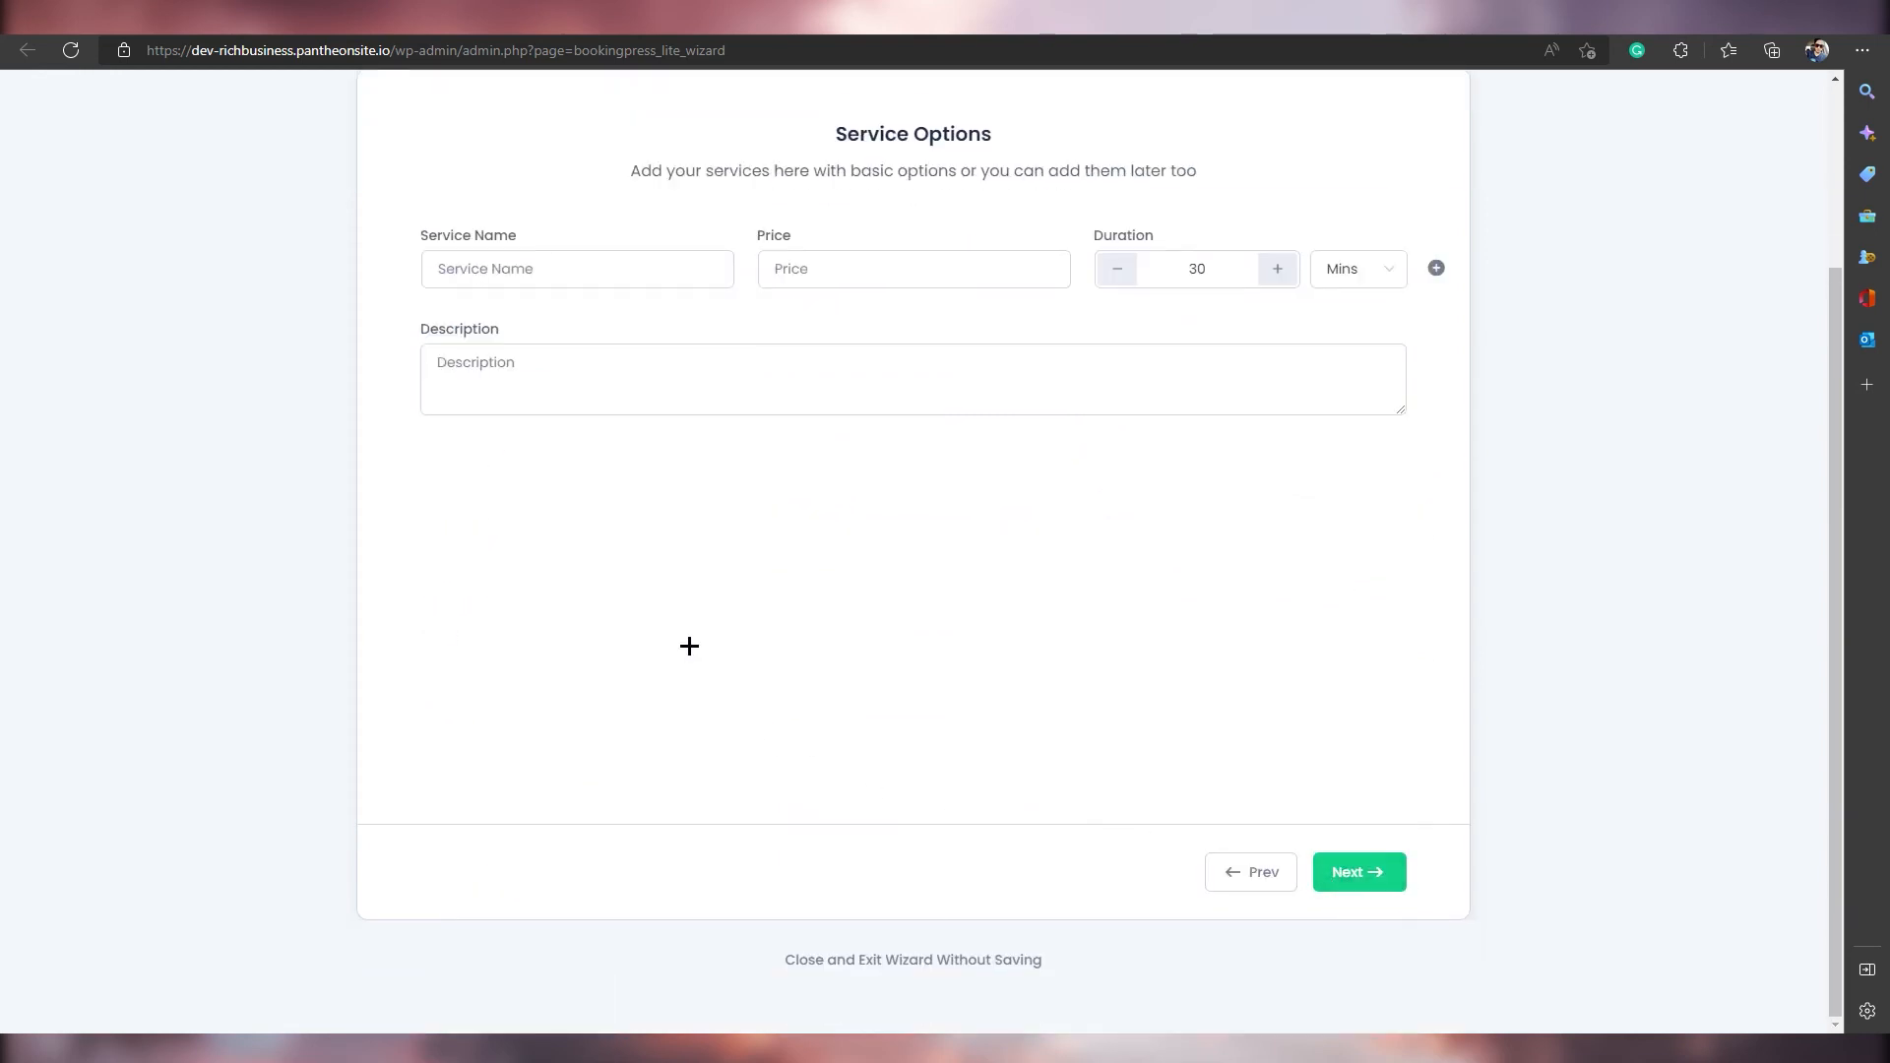
Enter a service named "Scaling" with the price "200USD", leaving its description empty.
scroll(689, 646, up, 2)
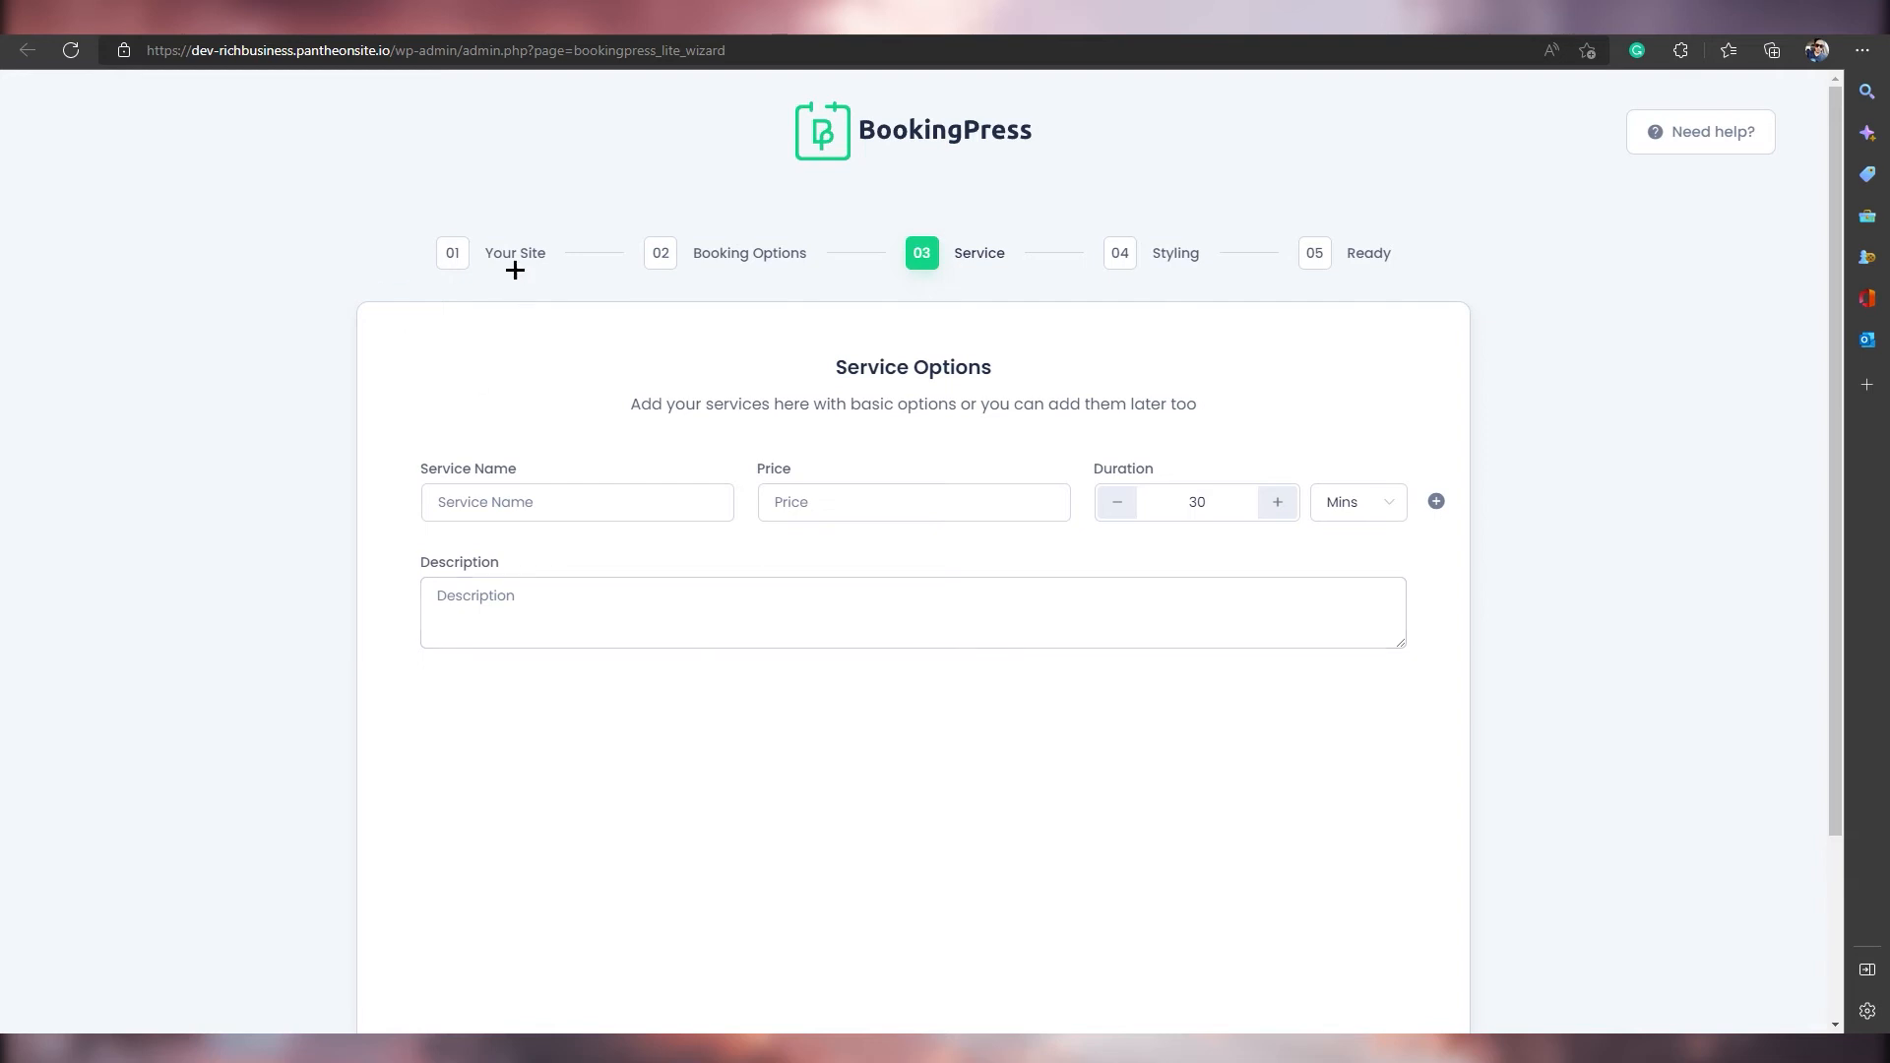
click(601, 506)
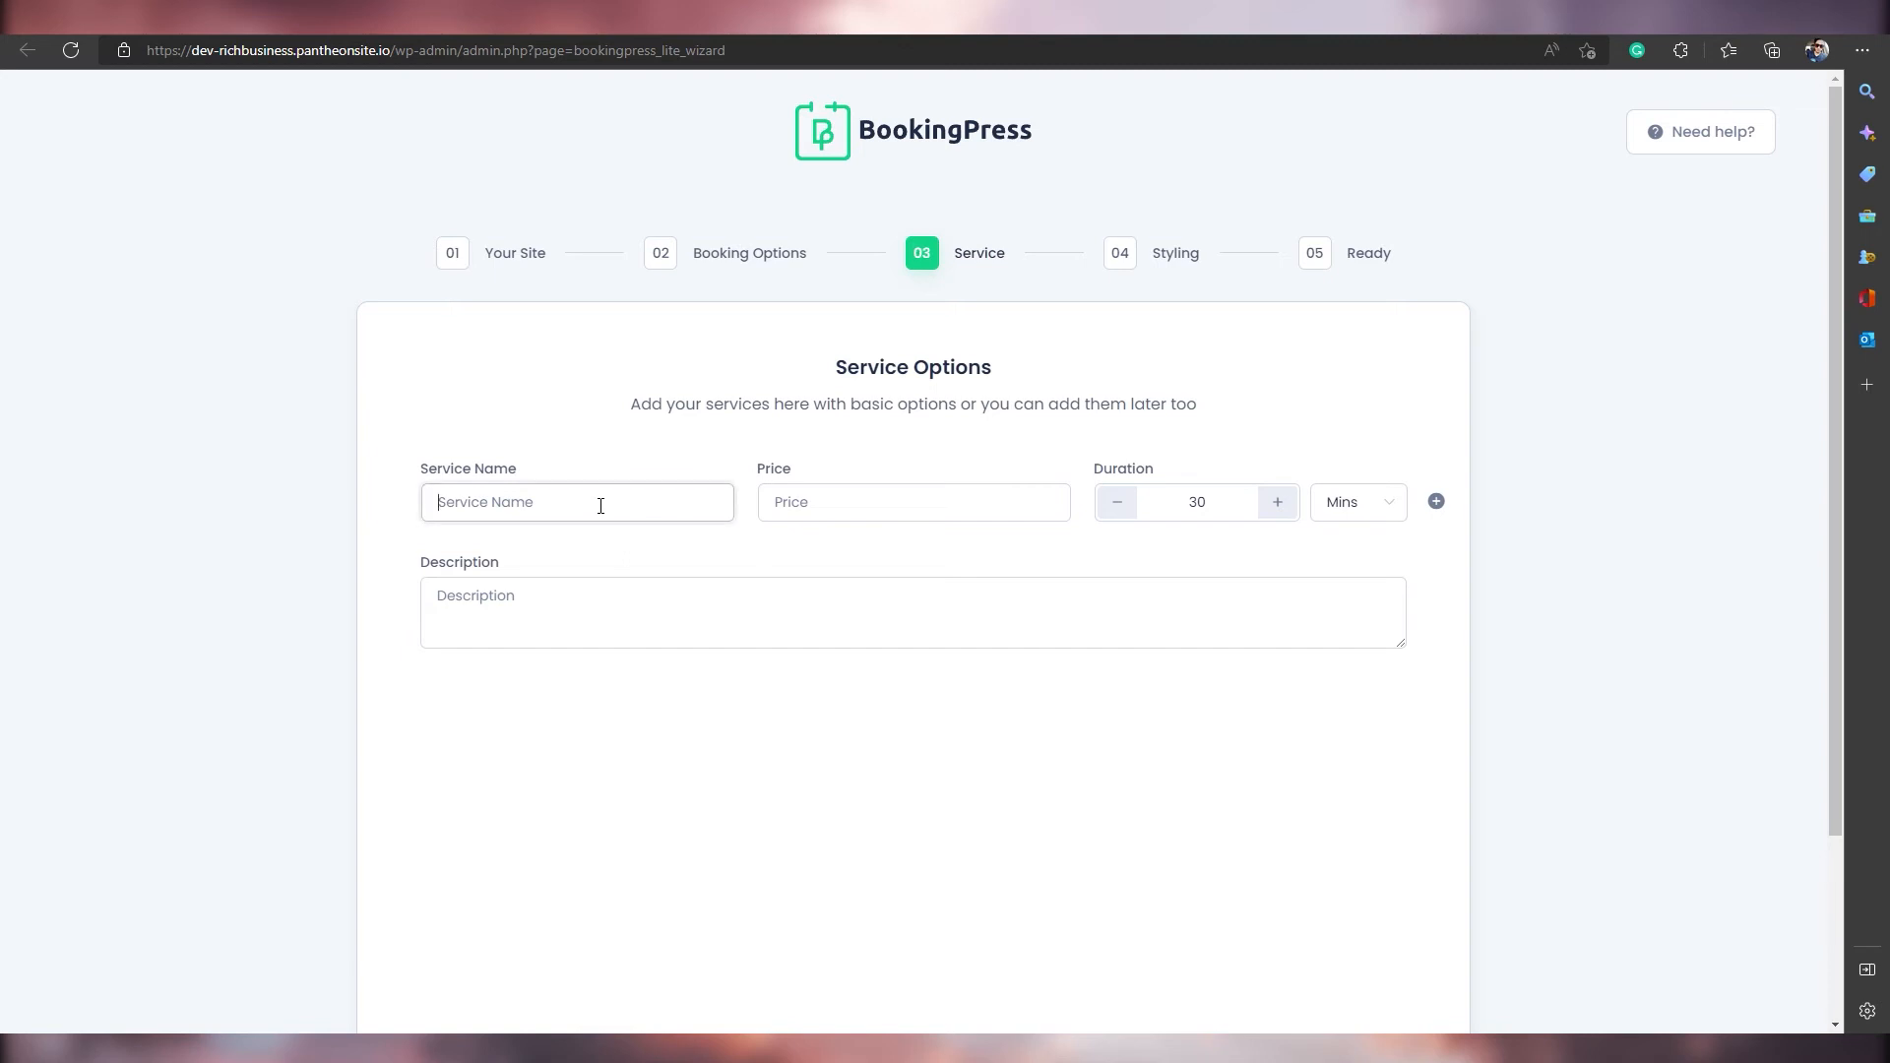
text(Scaling)
click(796, 505)
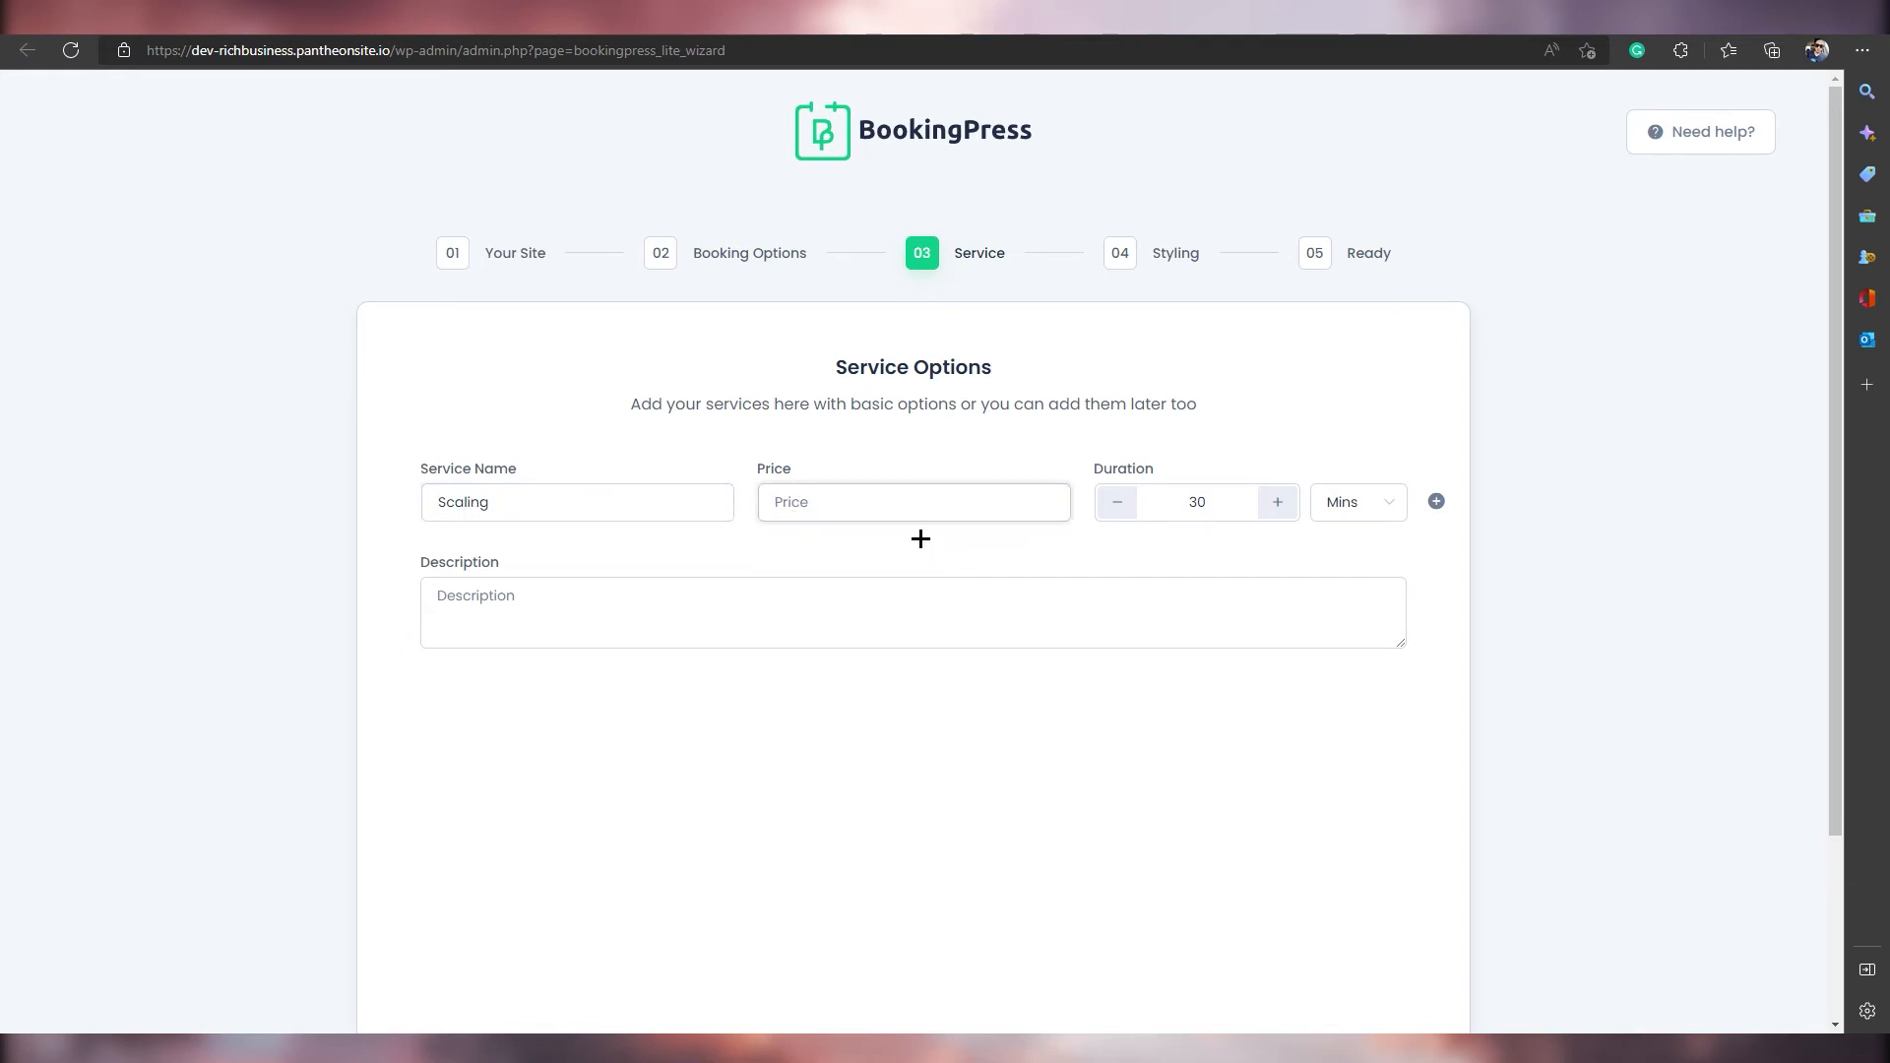
text(50)
key(BackSpace)
text(200USD)
click(630, 600)
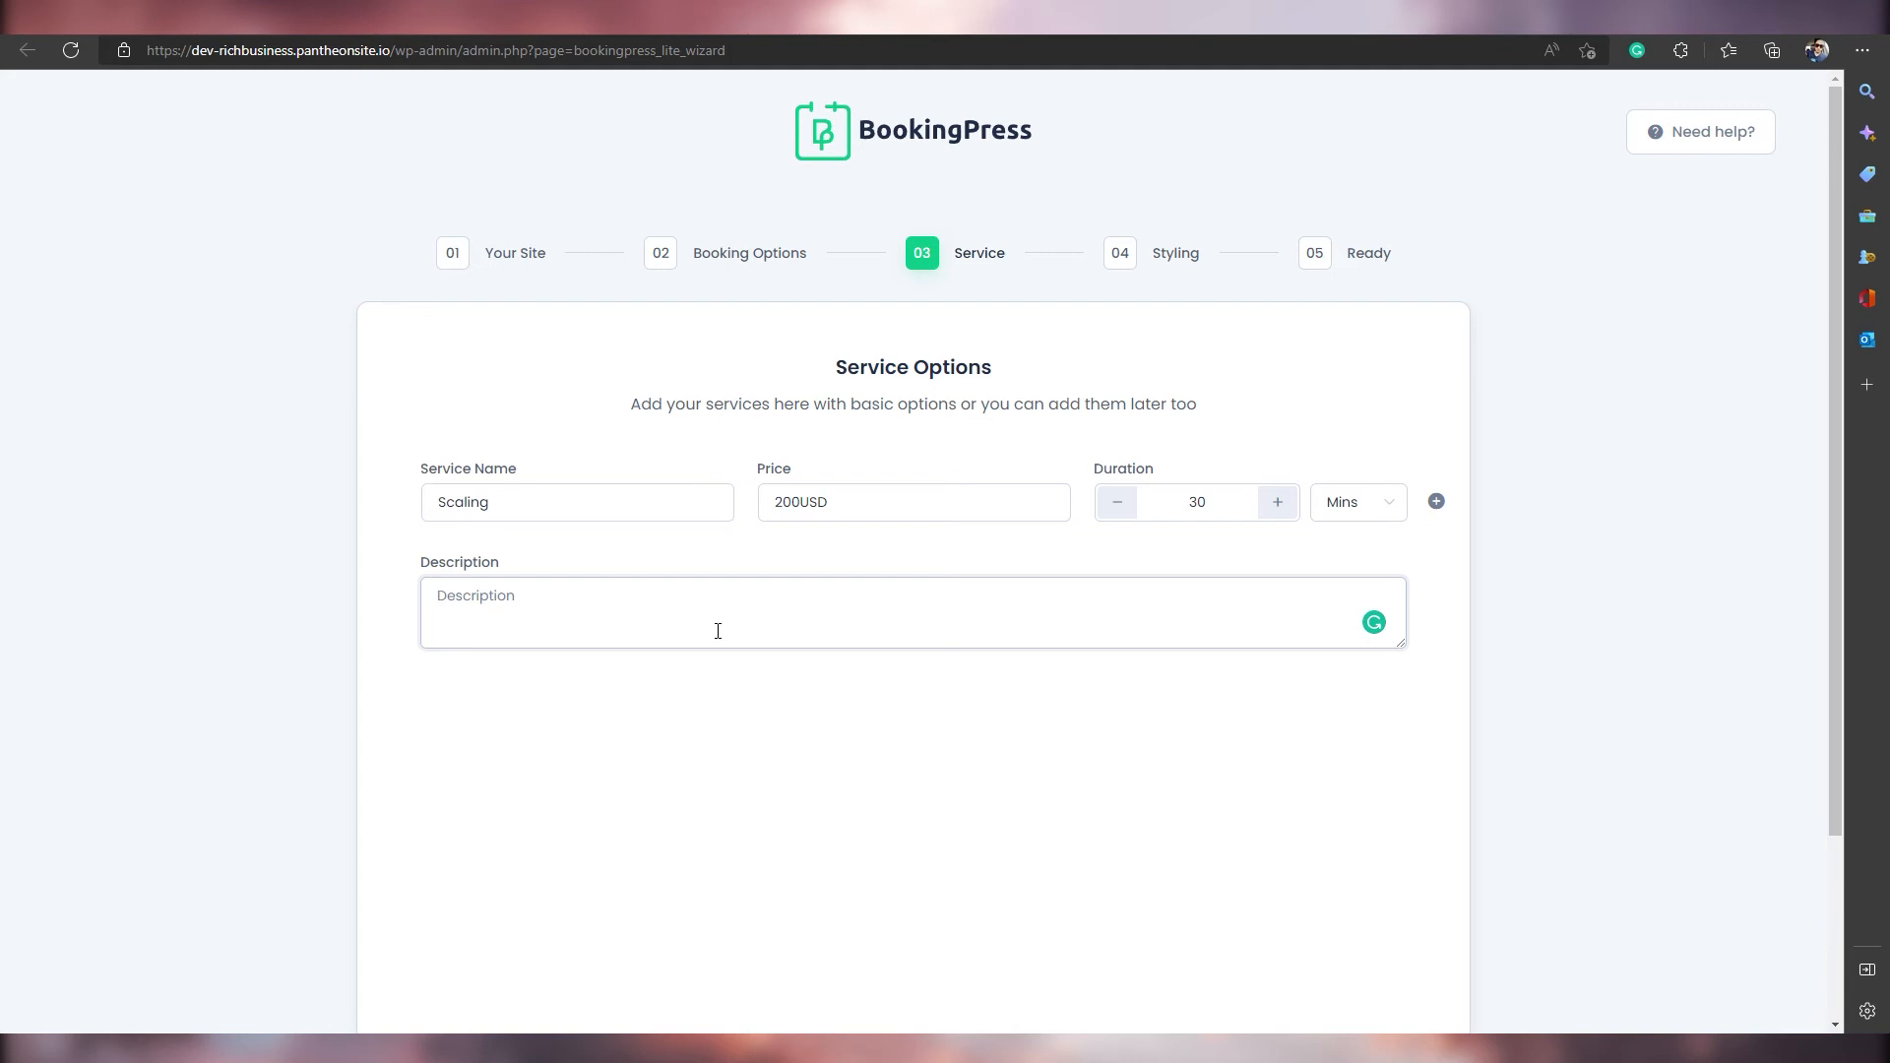
scroll(768, 630, down, 2)
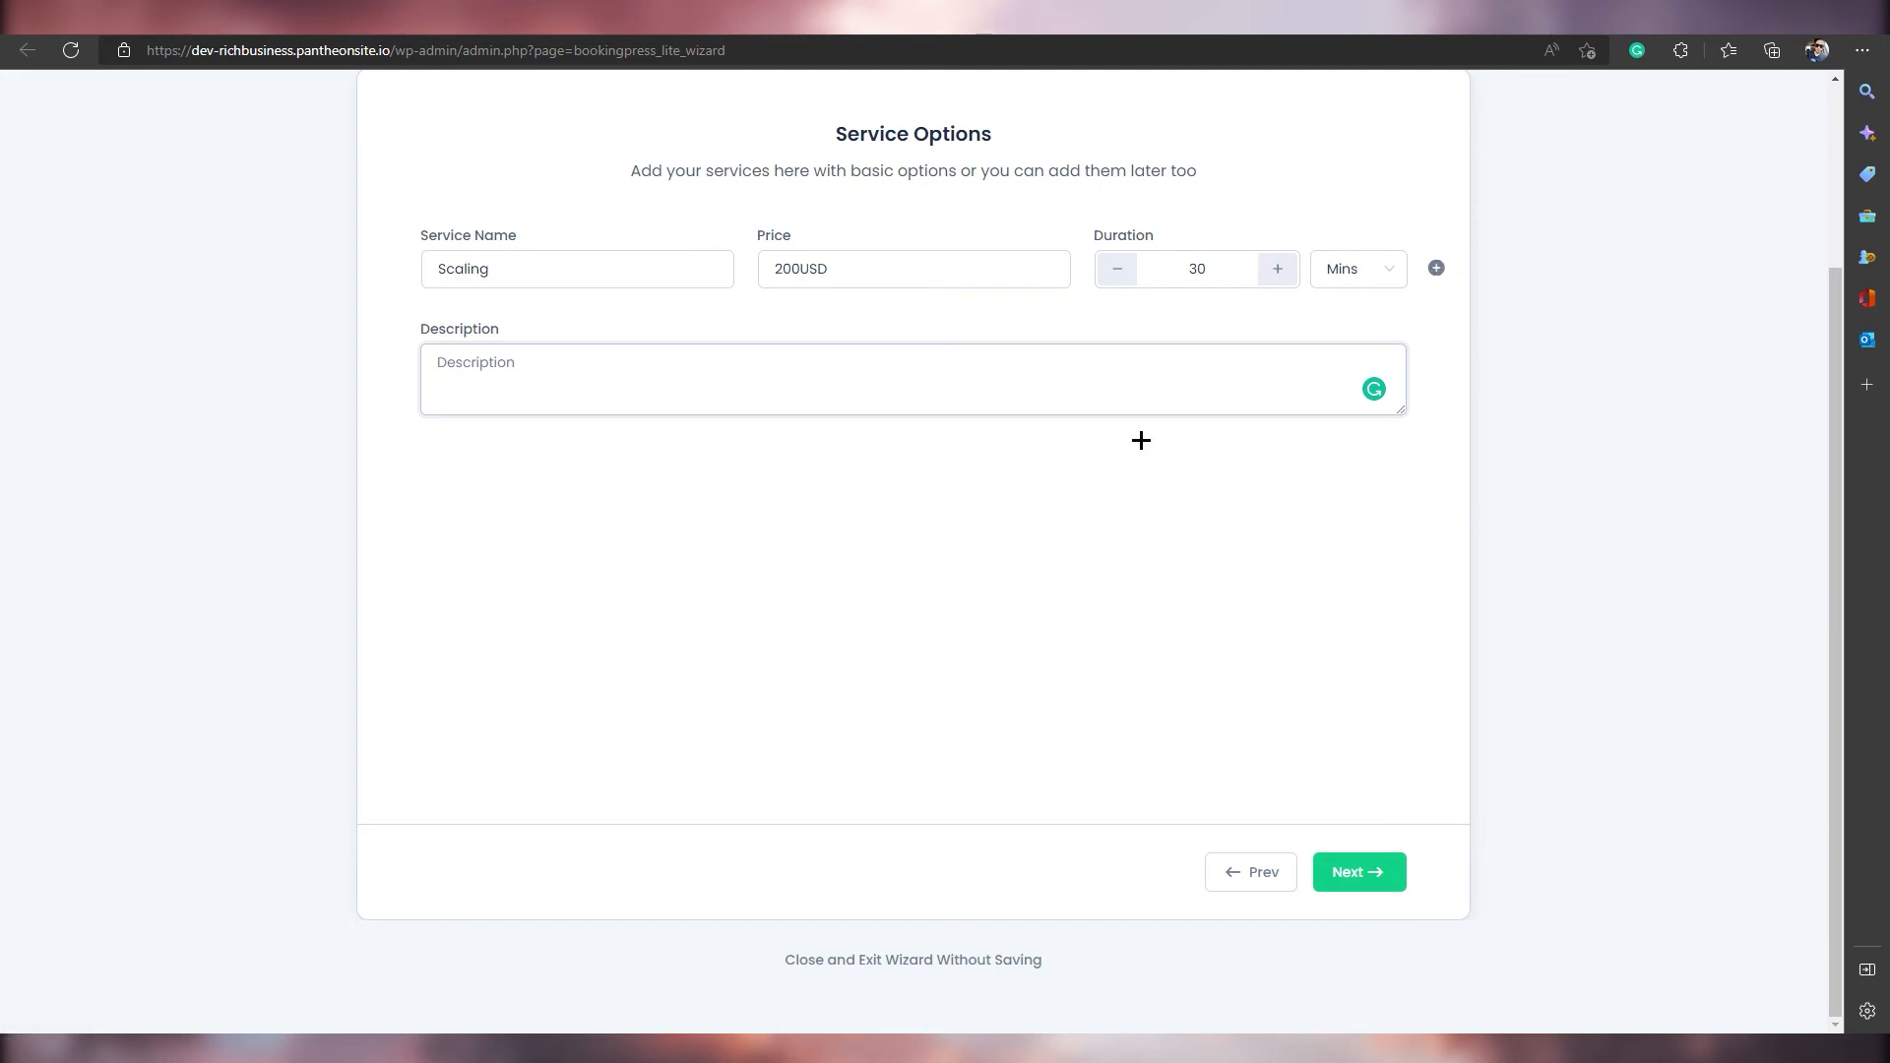
Continue to the wizard's styling options and browse the available fonts, keeping Poppins.
click(1341, 876)
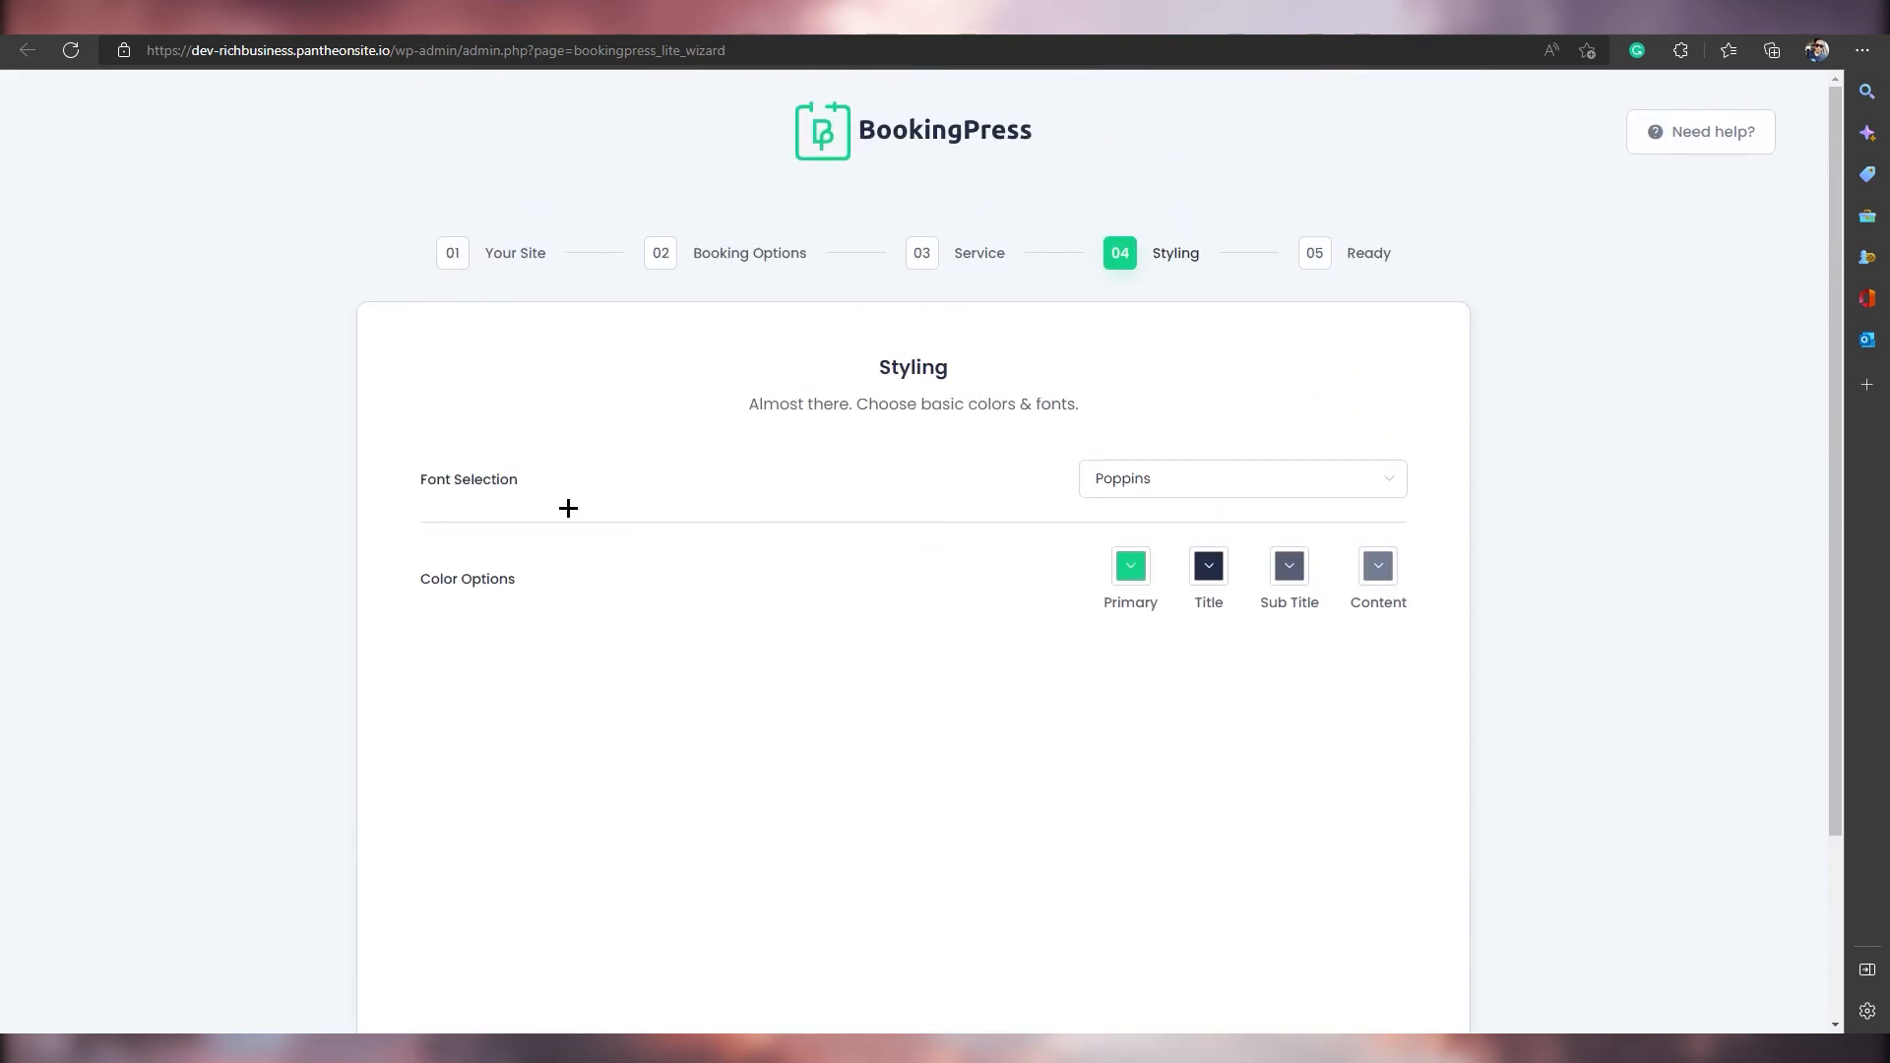
click(1276, 479)
scroll(1261, 587, down, 5)
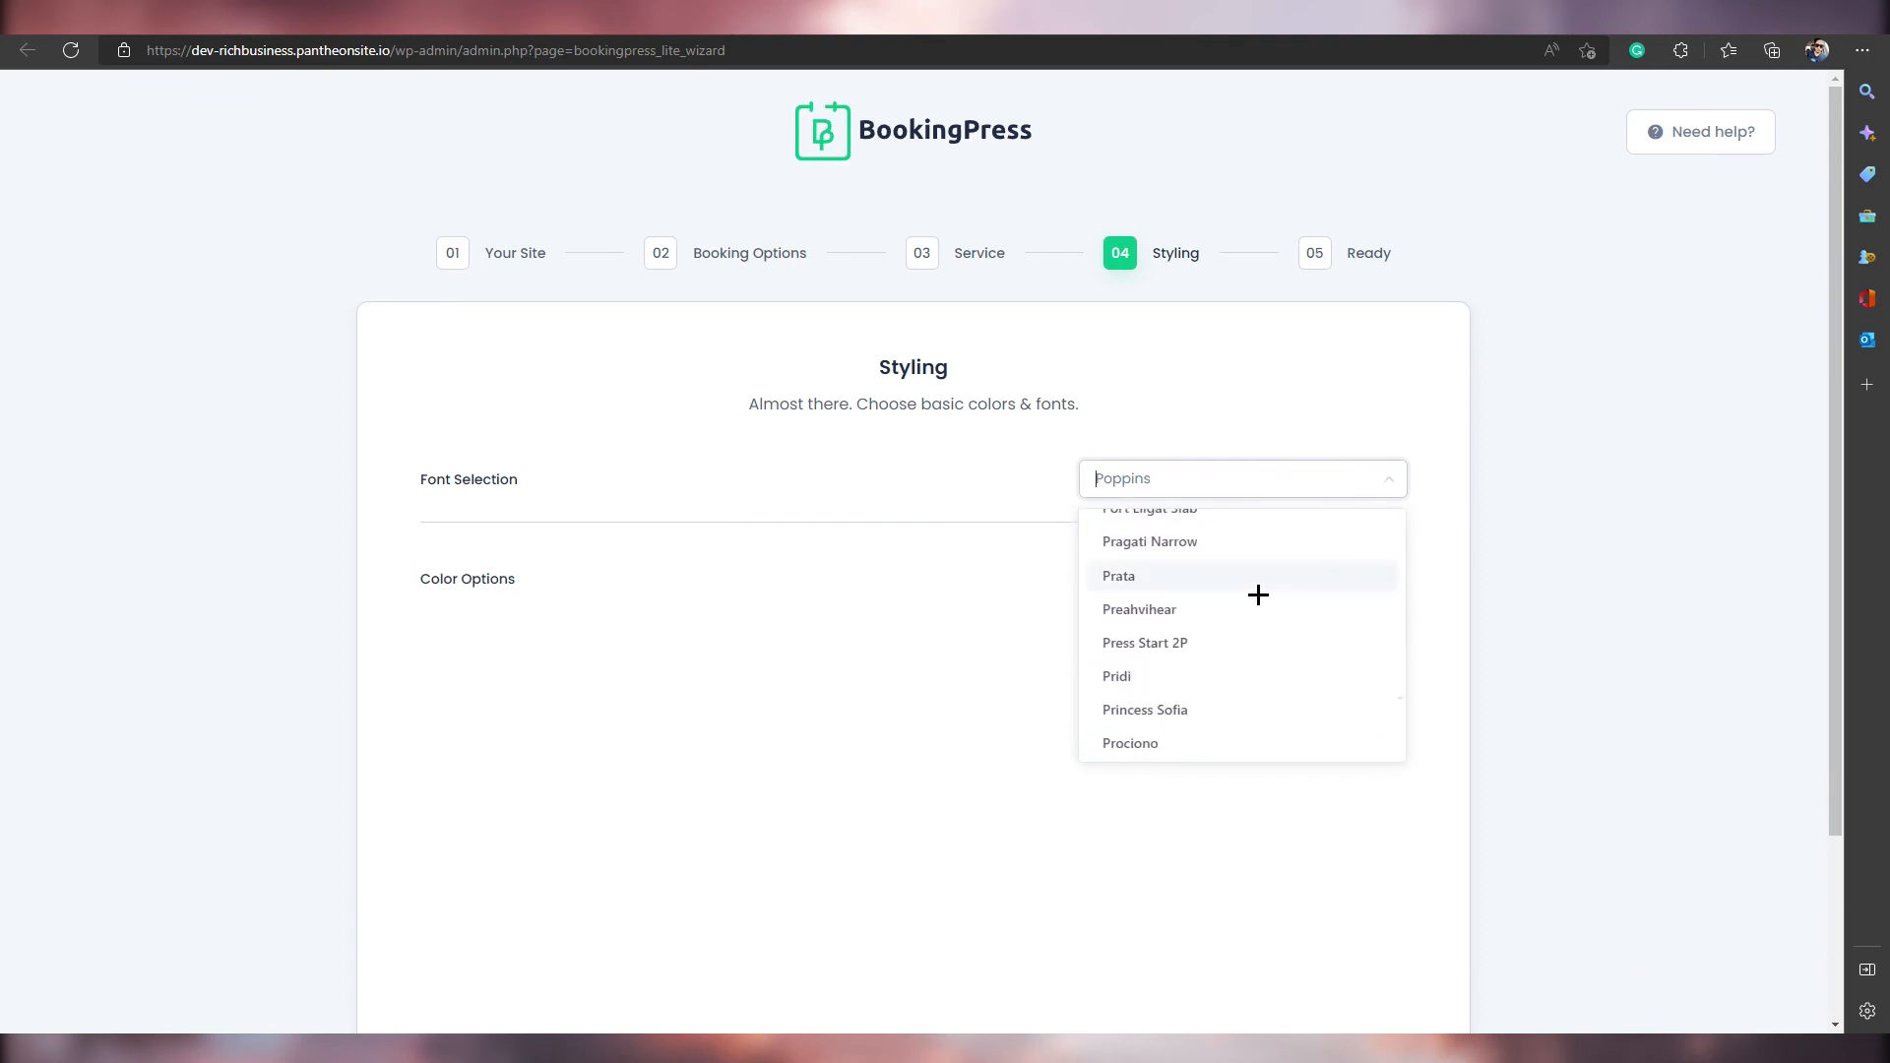
scroll(1259, 595, down, 10)
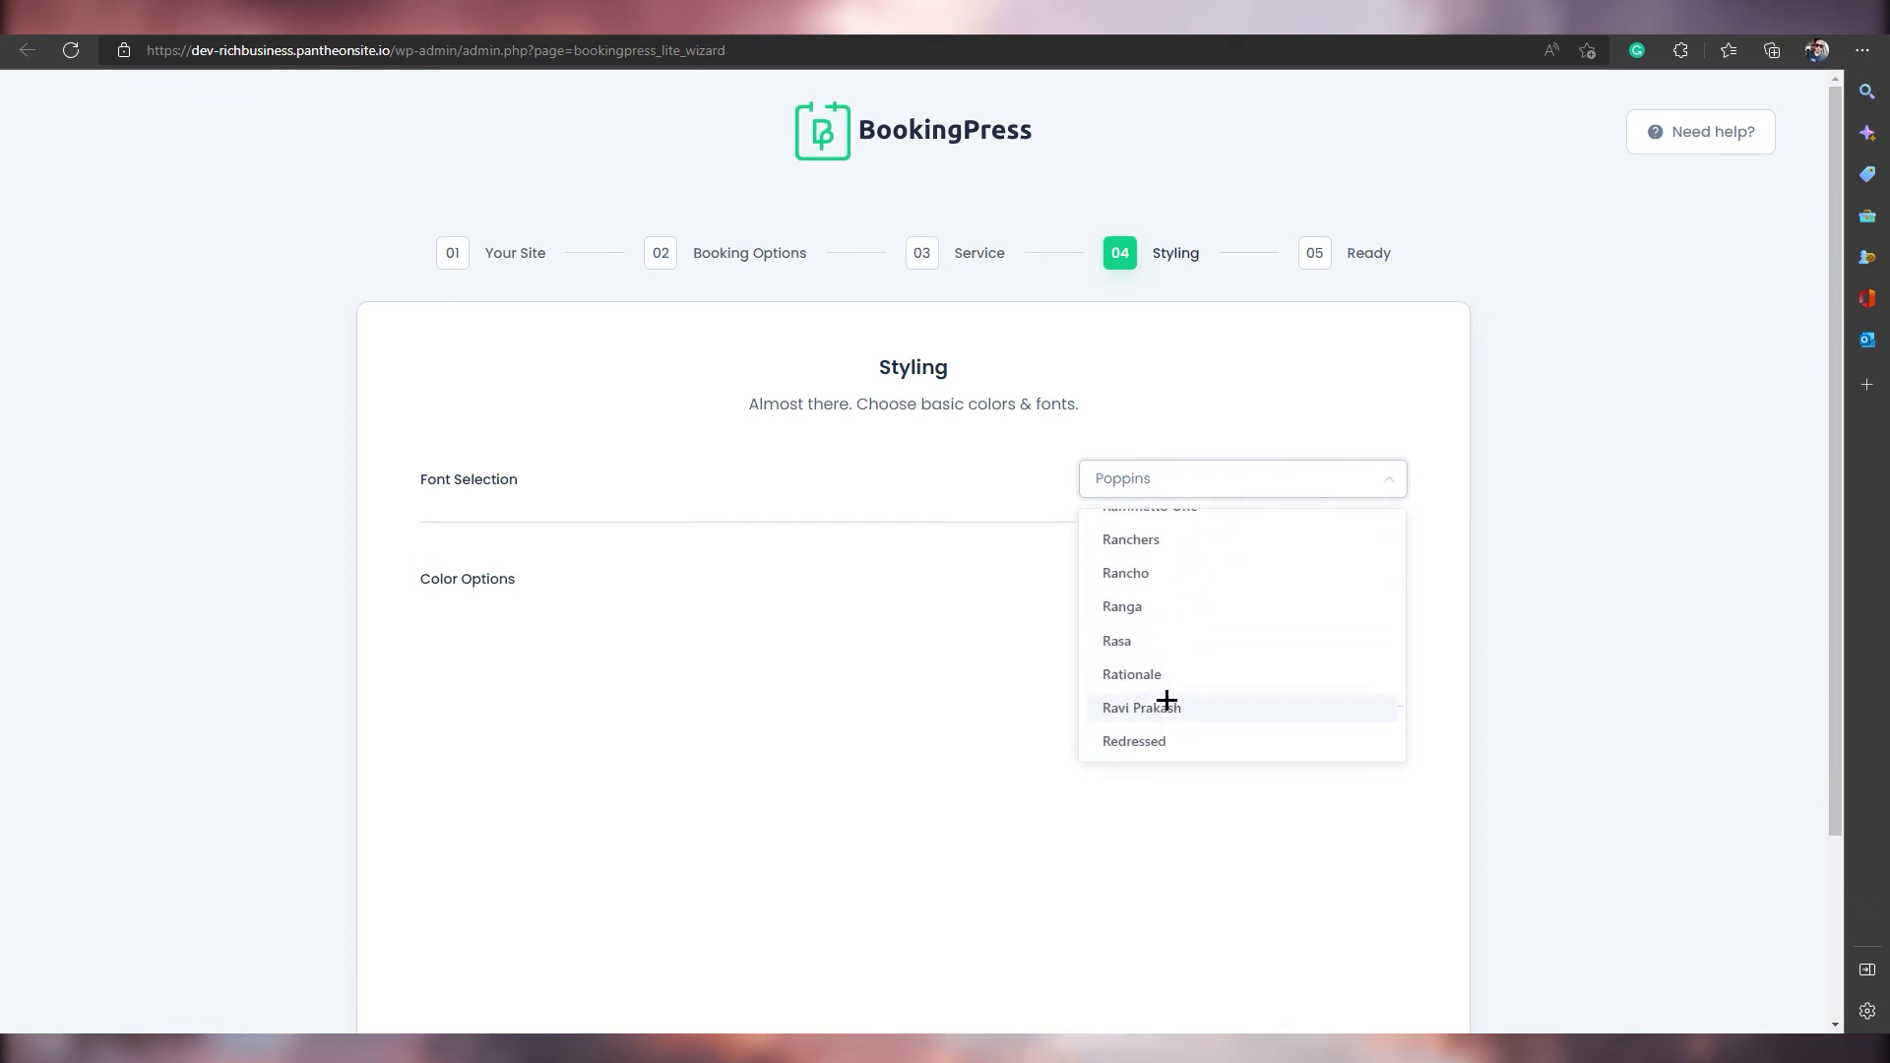
scroll(1172, 679, down, 4)
click(752, 772)
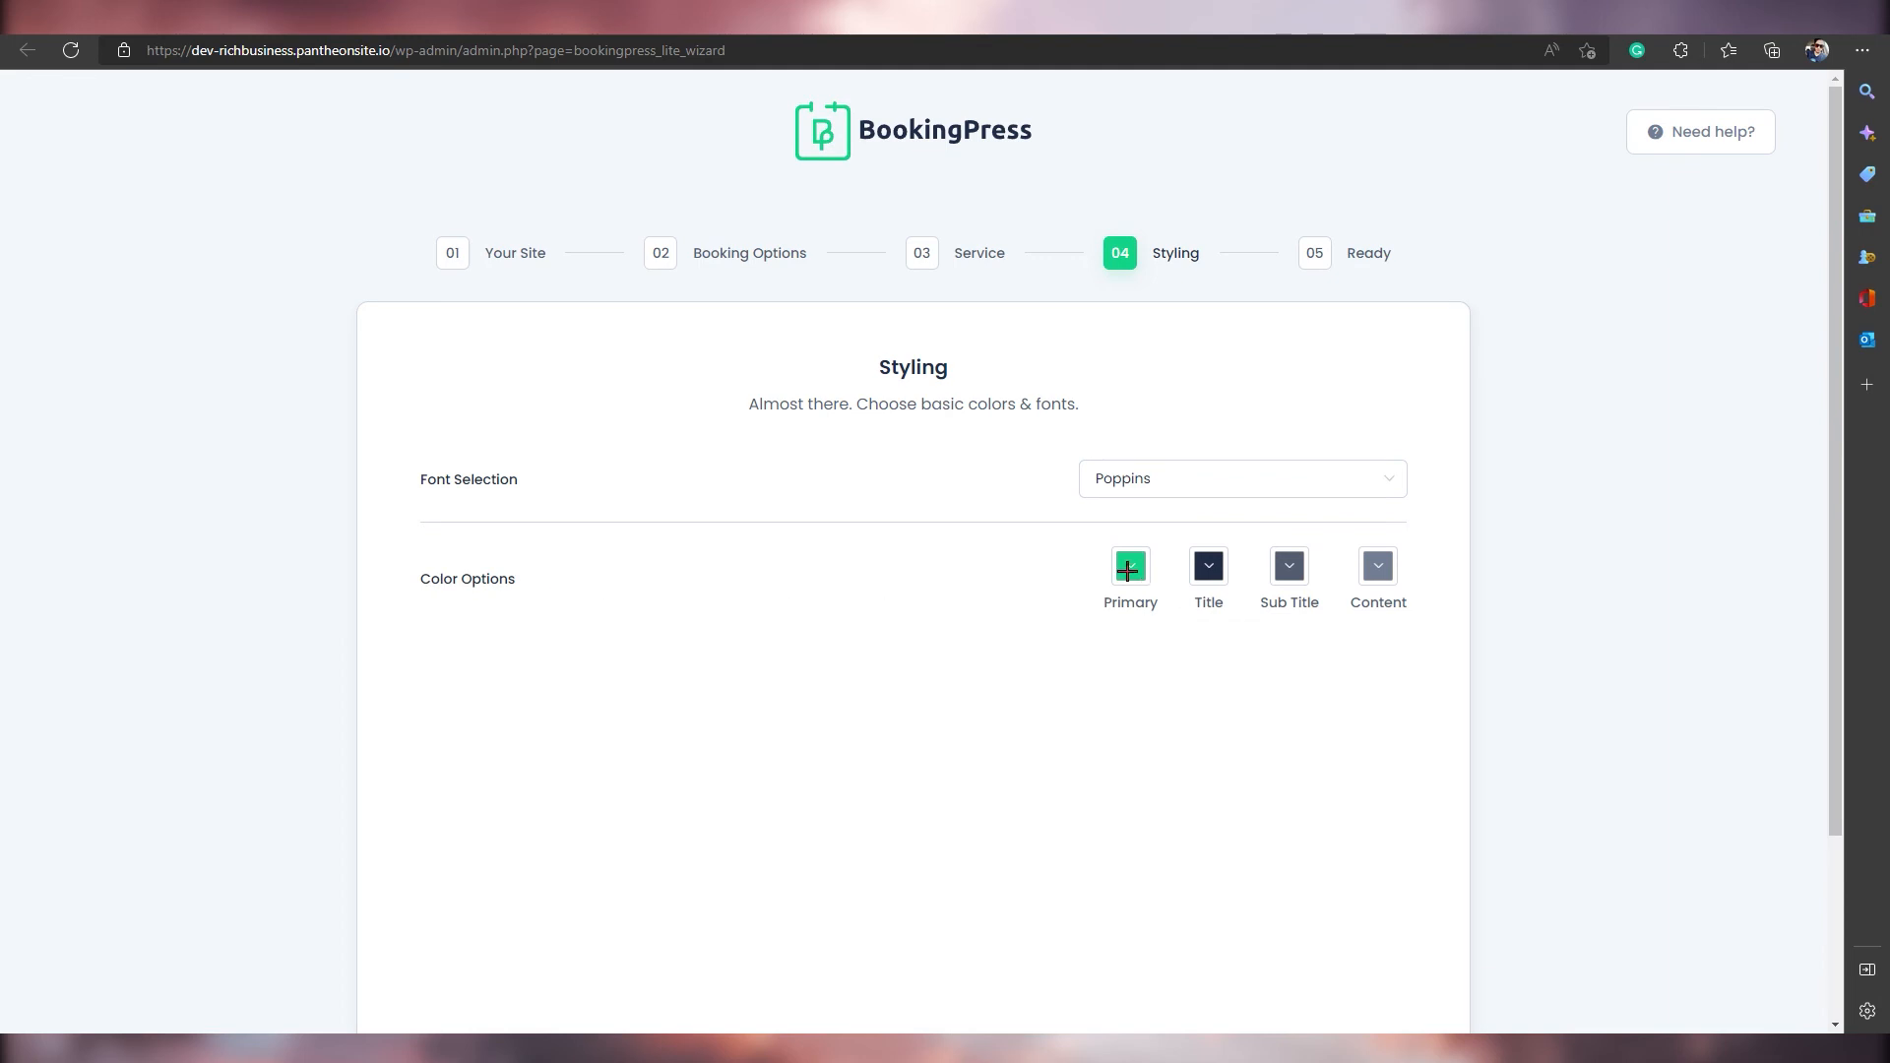
Finish the setup wizard with the default color options and close its final page to reach the BookingPress dashboard.
scroll(1127, 571, down, 2)
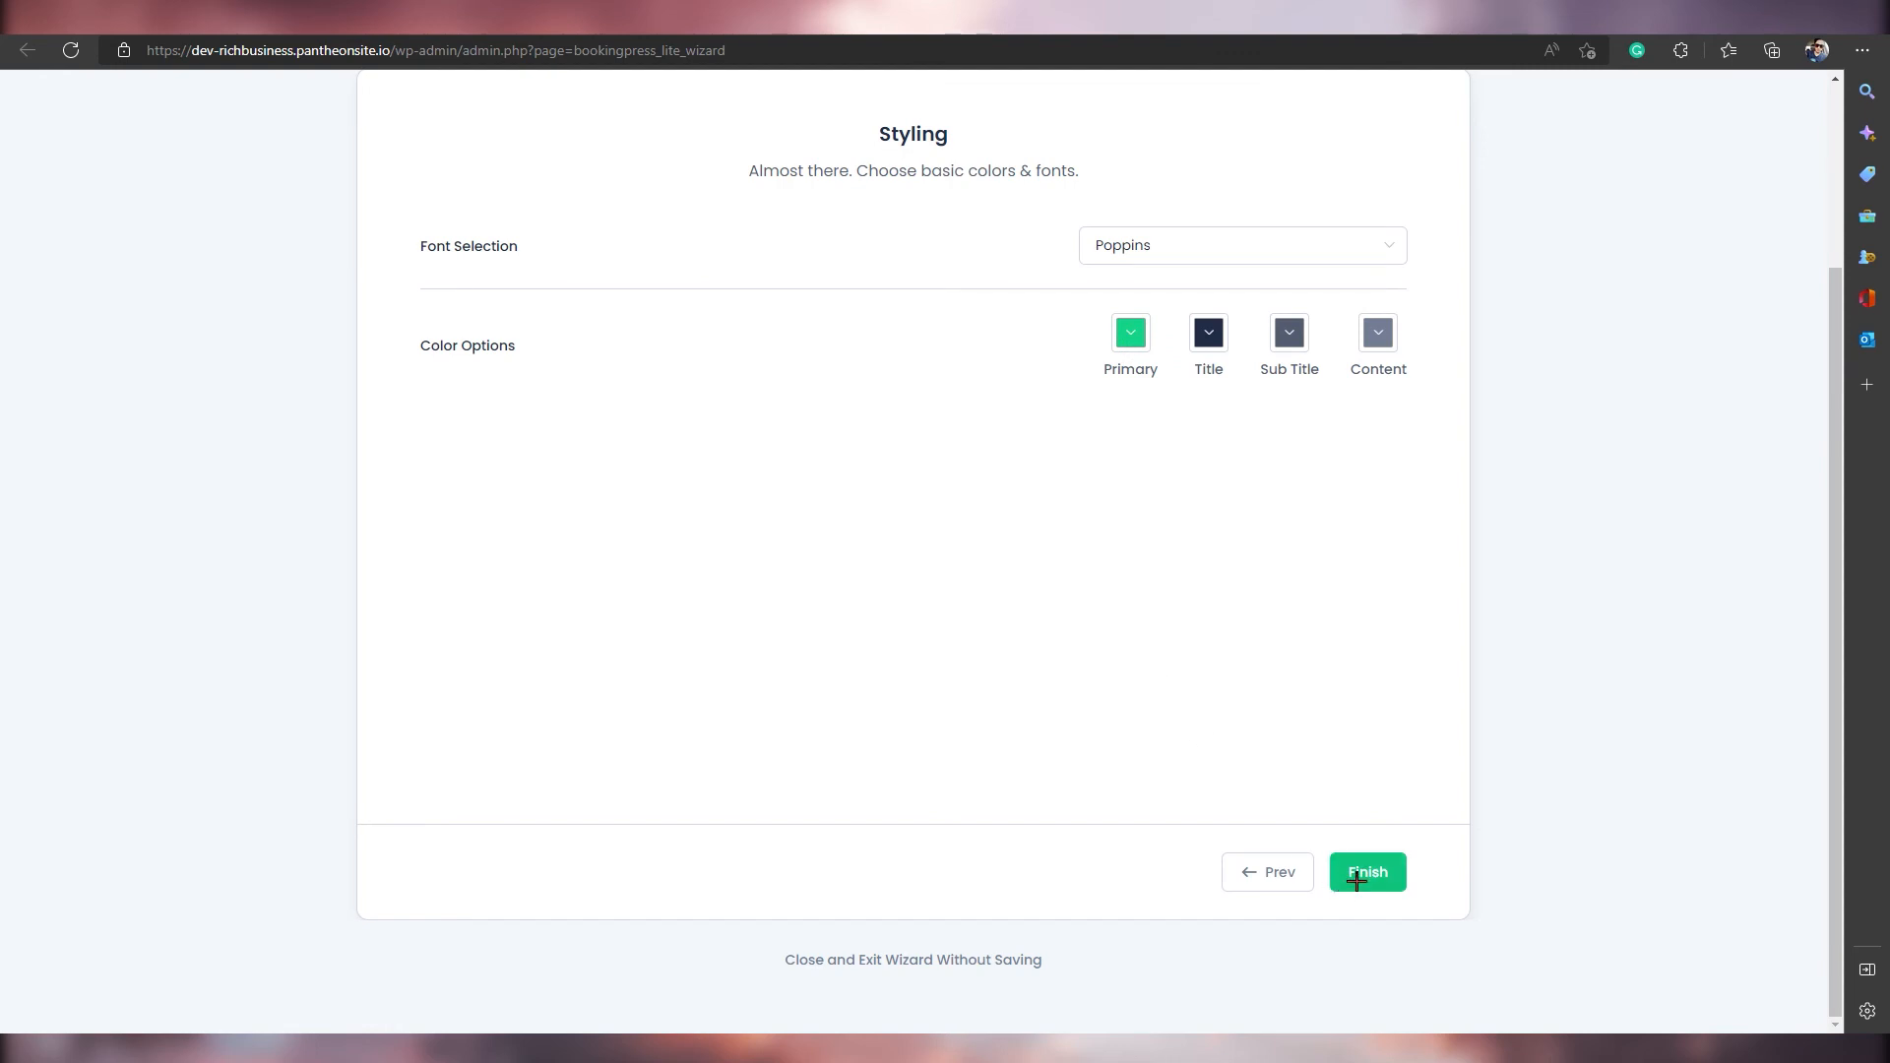
scroll(1296, 629, up, 1)
click(1385, 1006)
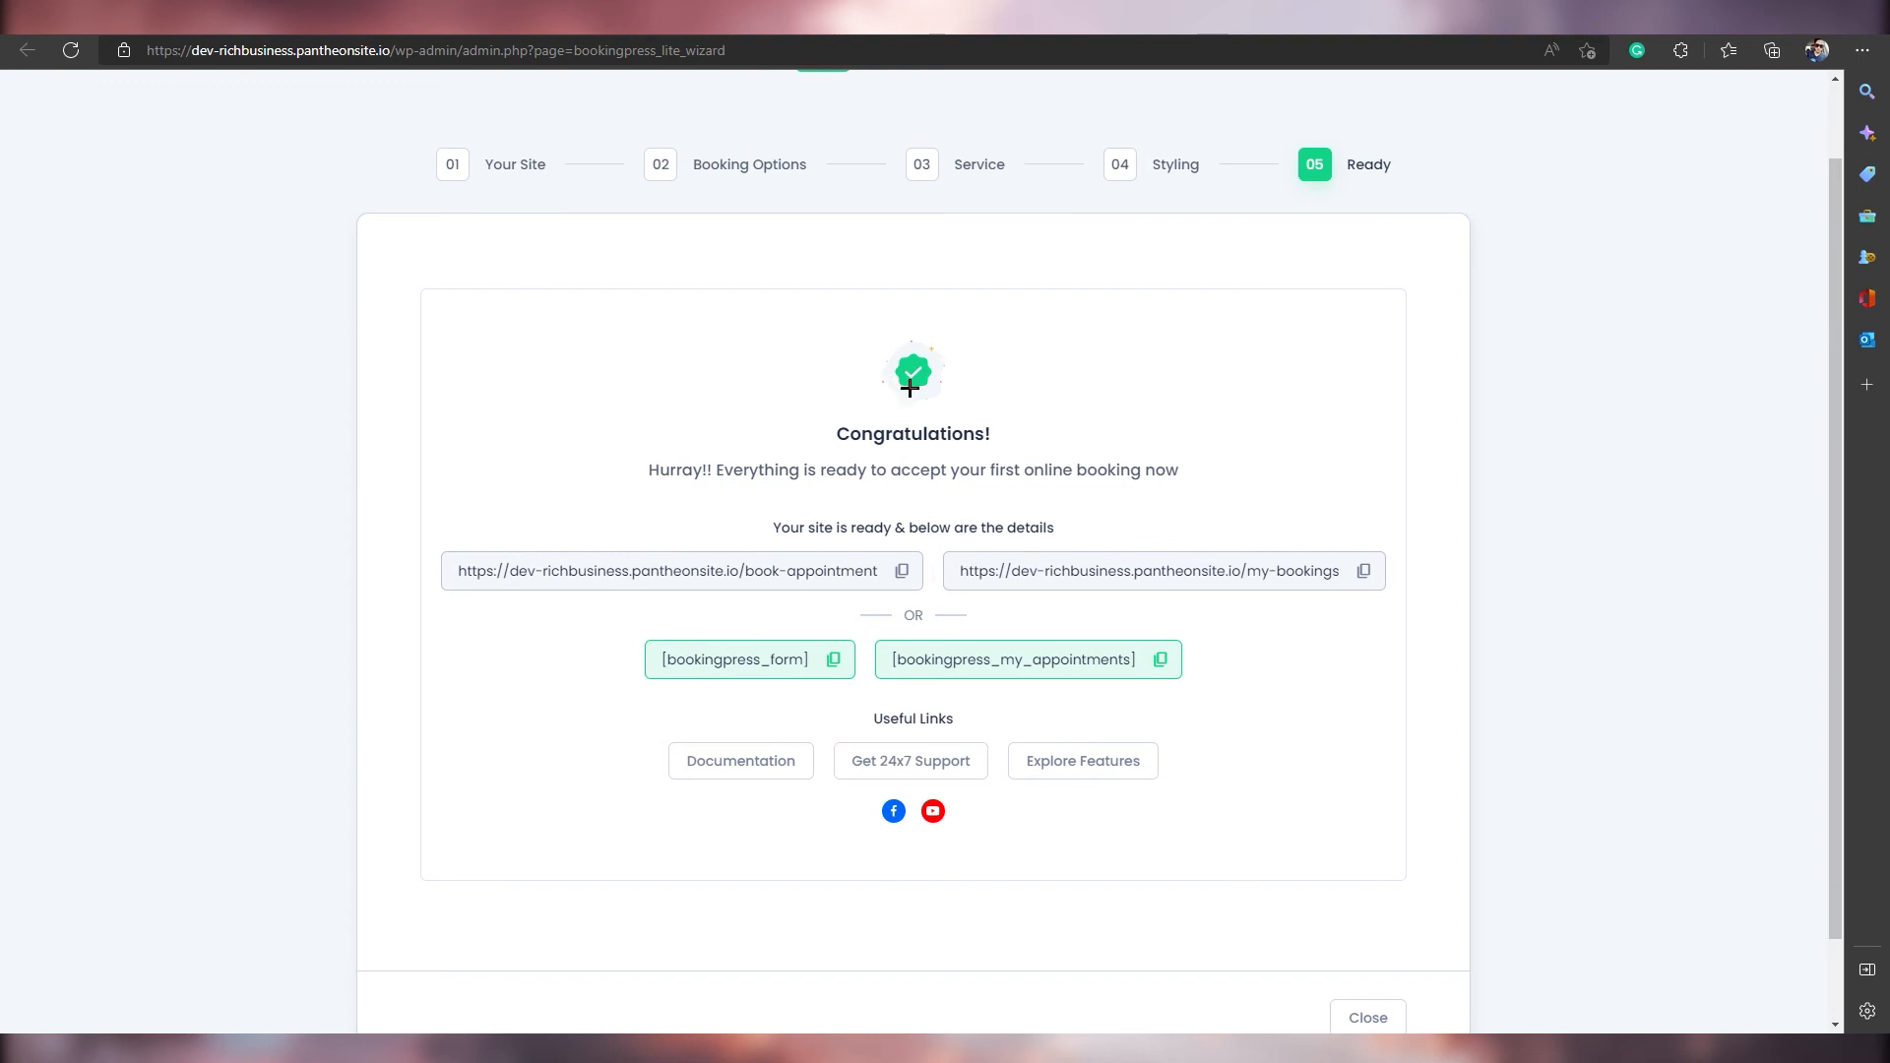
scroll(1321, 607, down, 1)
click(1367, 922)
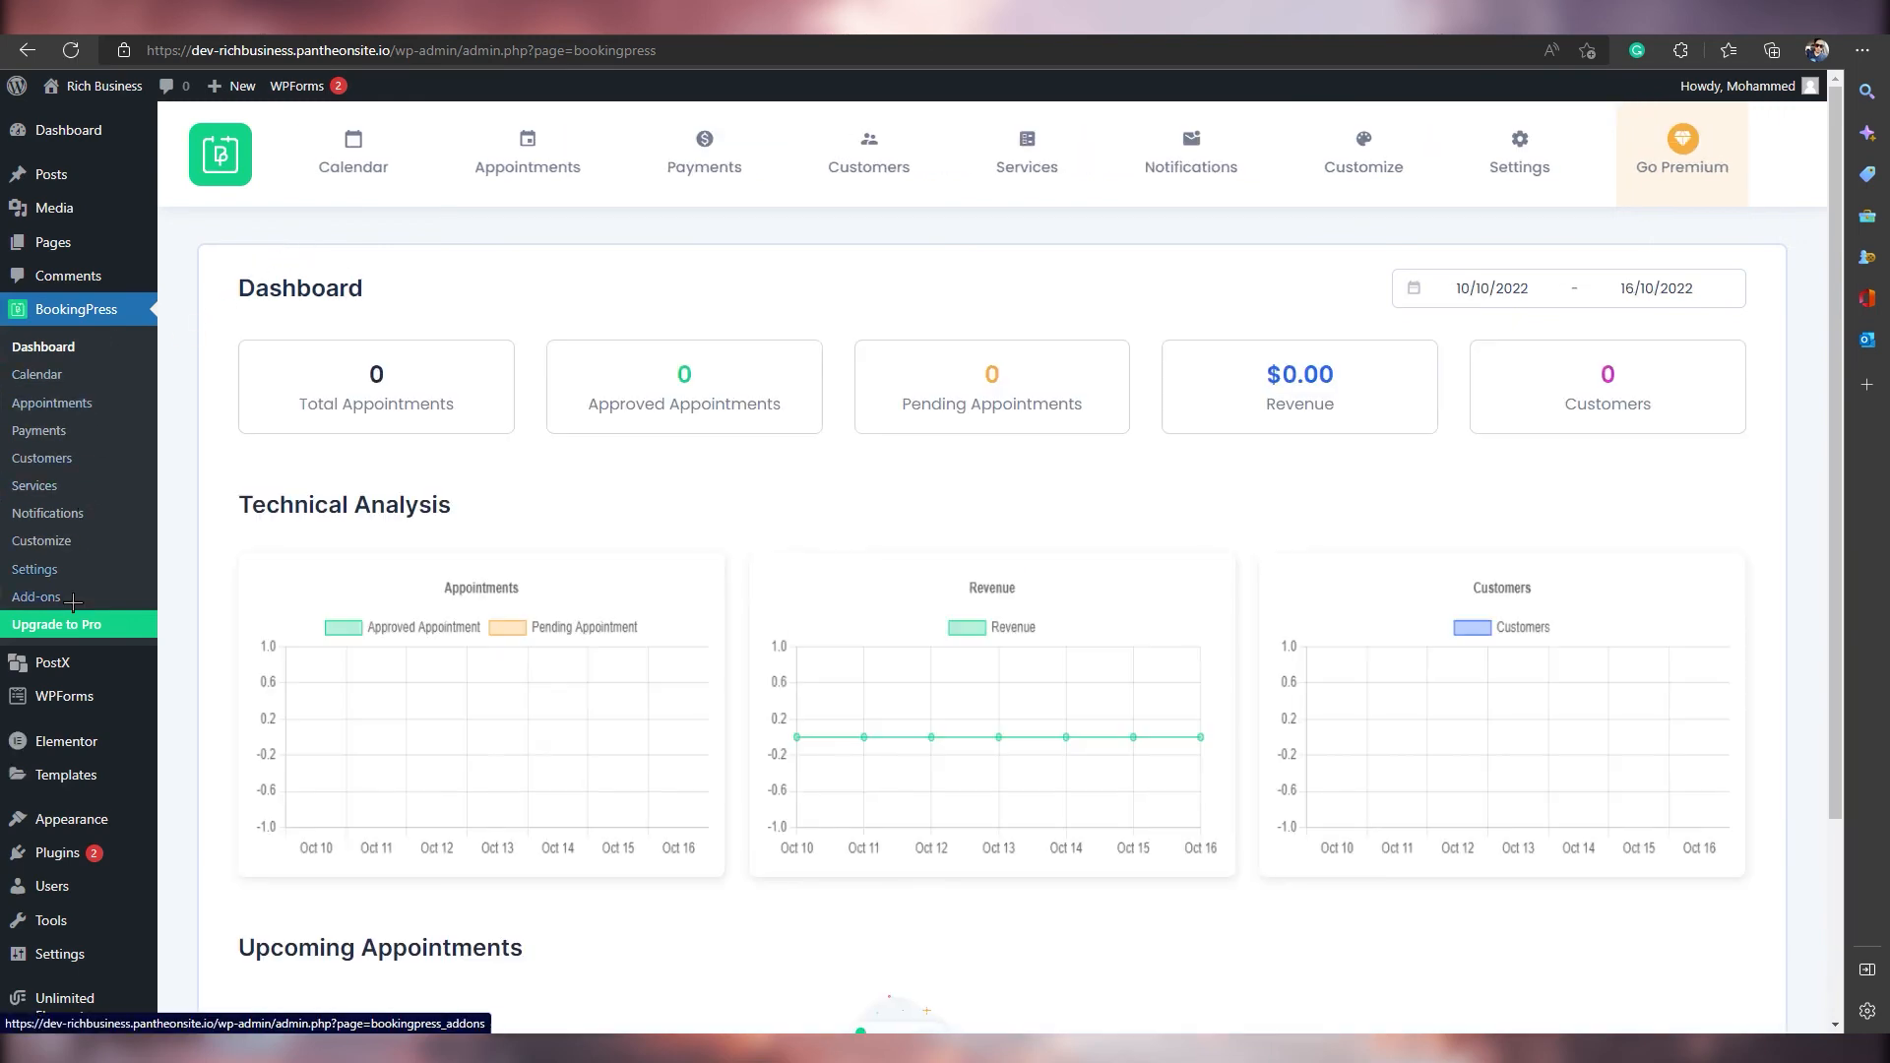
Look over the BookingPress dashboard's statistics and upcoming appointments, and open the Manage Appointments page.
mouse_move(77, 658)
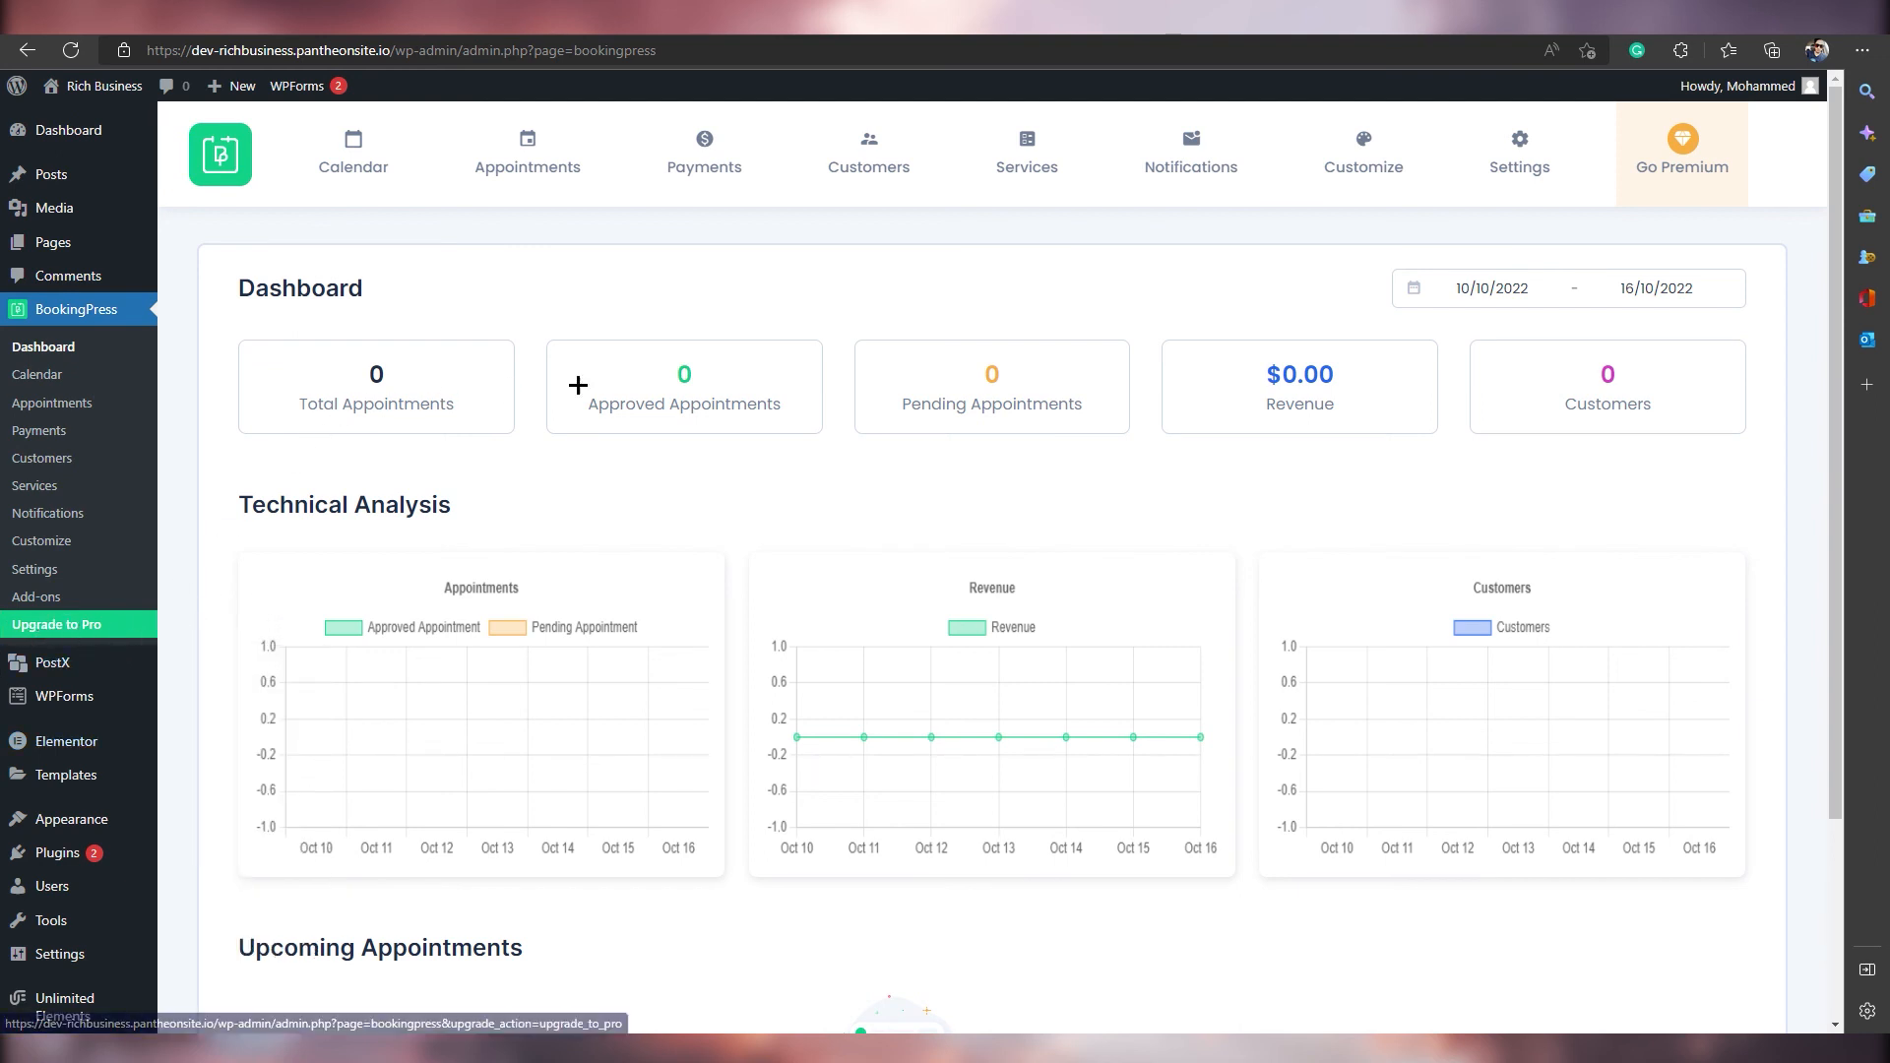
scroll(498, 827, down, 3)
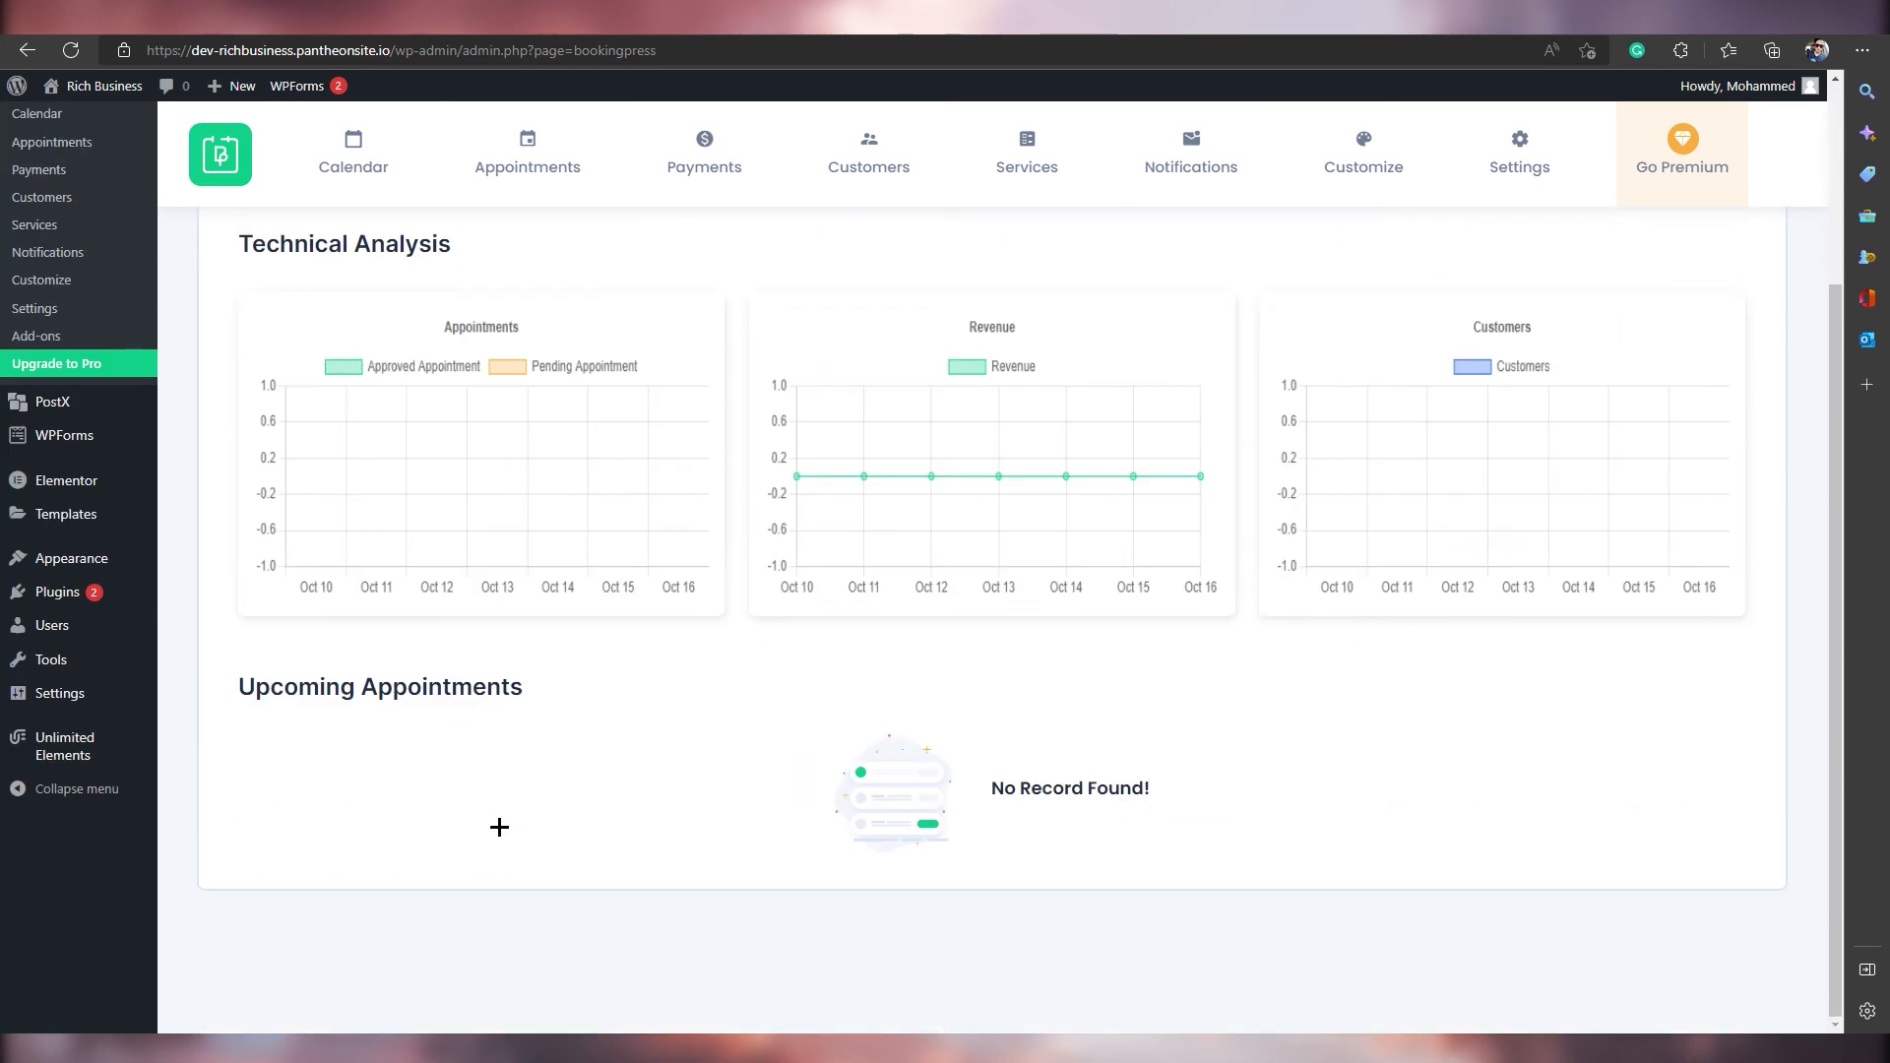
scroll(512, 822, up, 3)
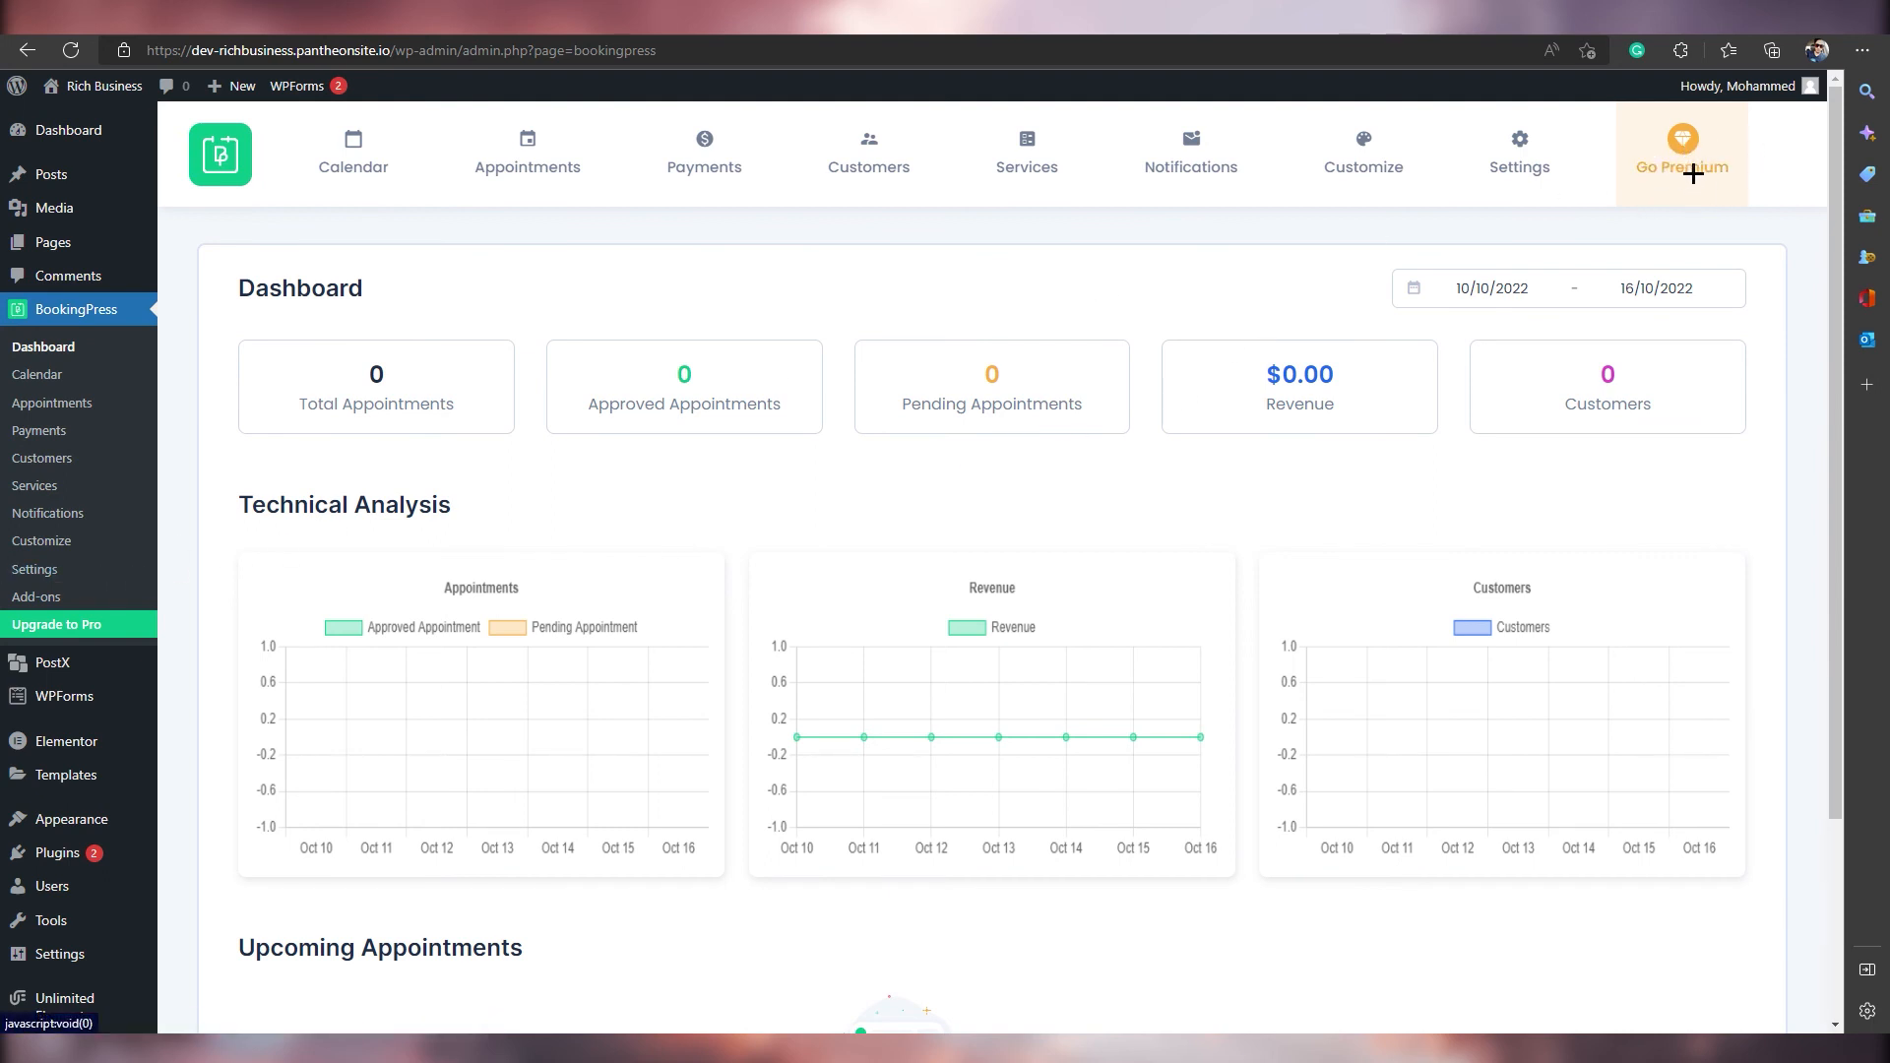
click(44, 372)
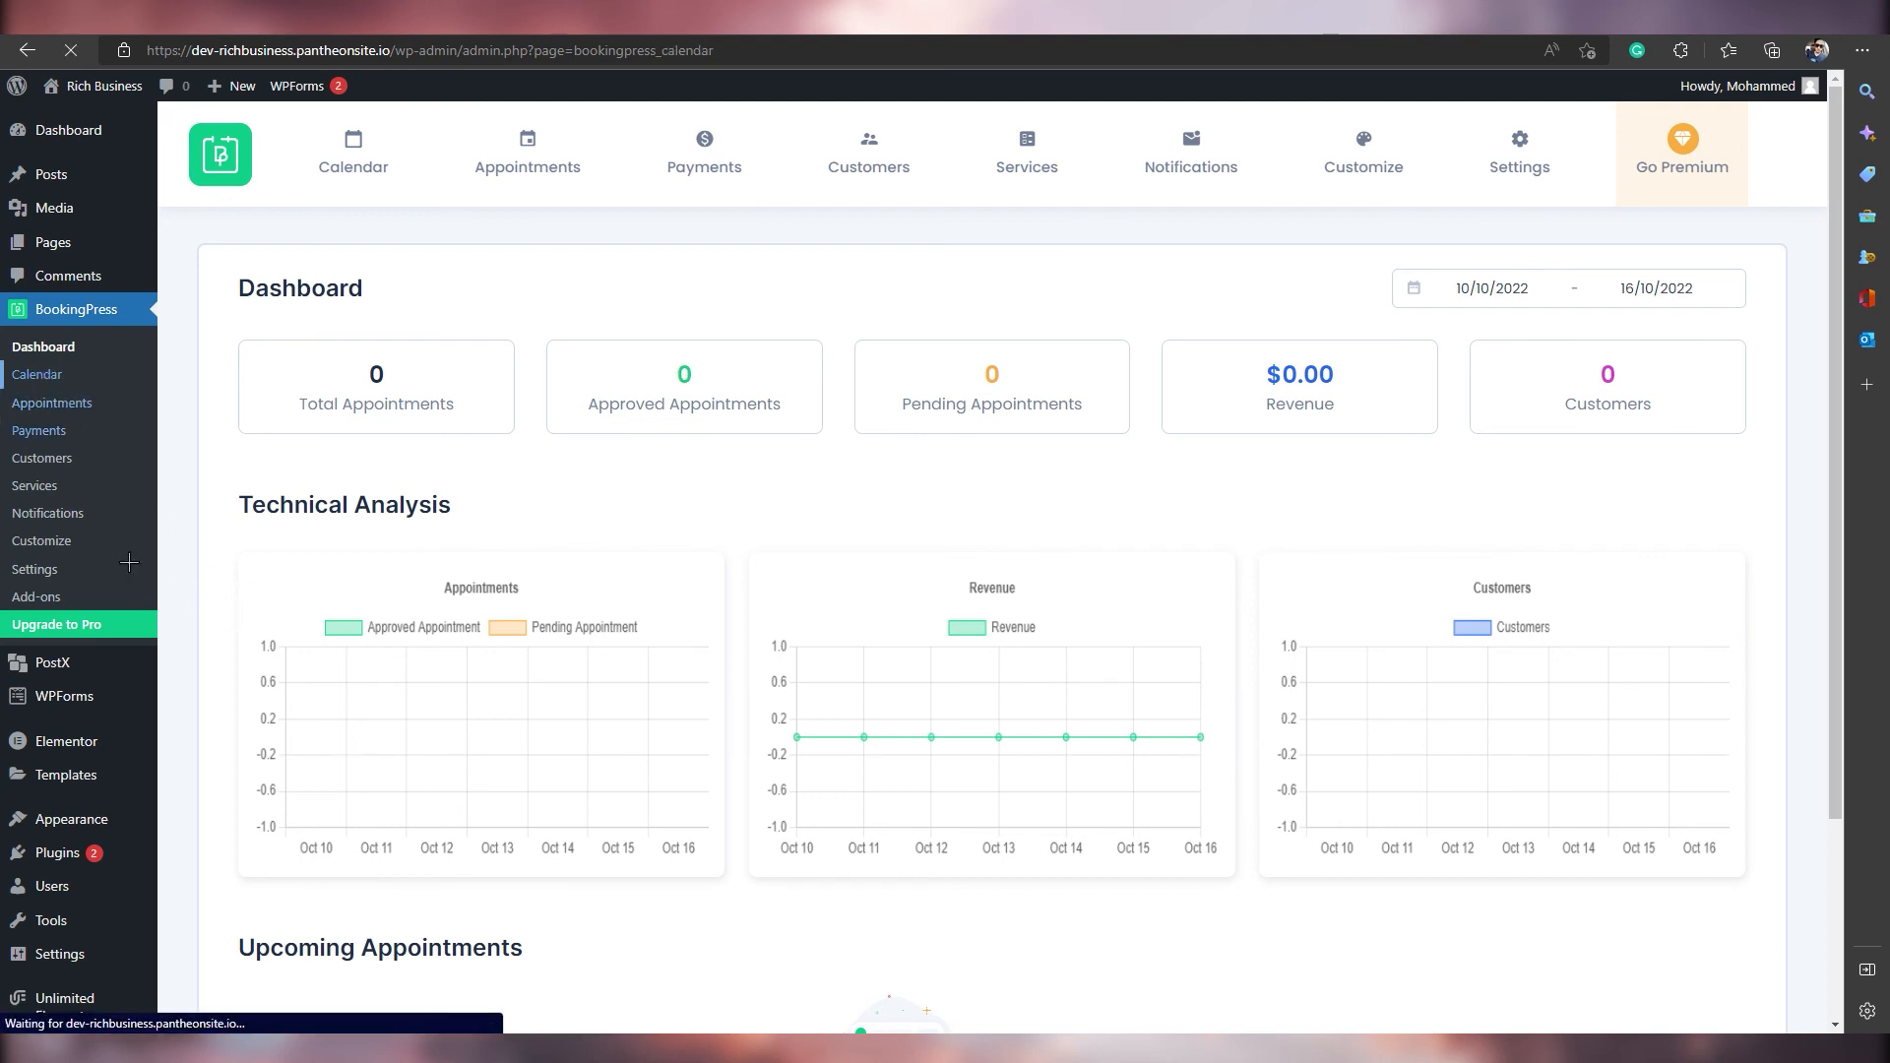
click(61, 405)
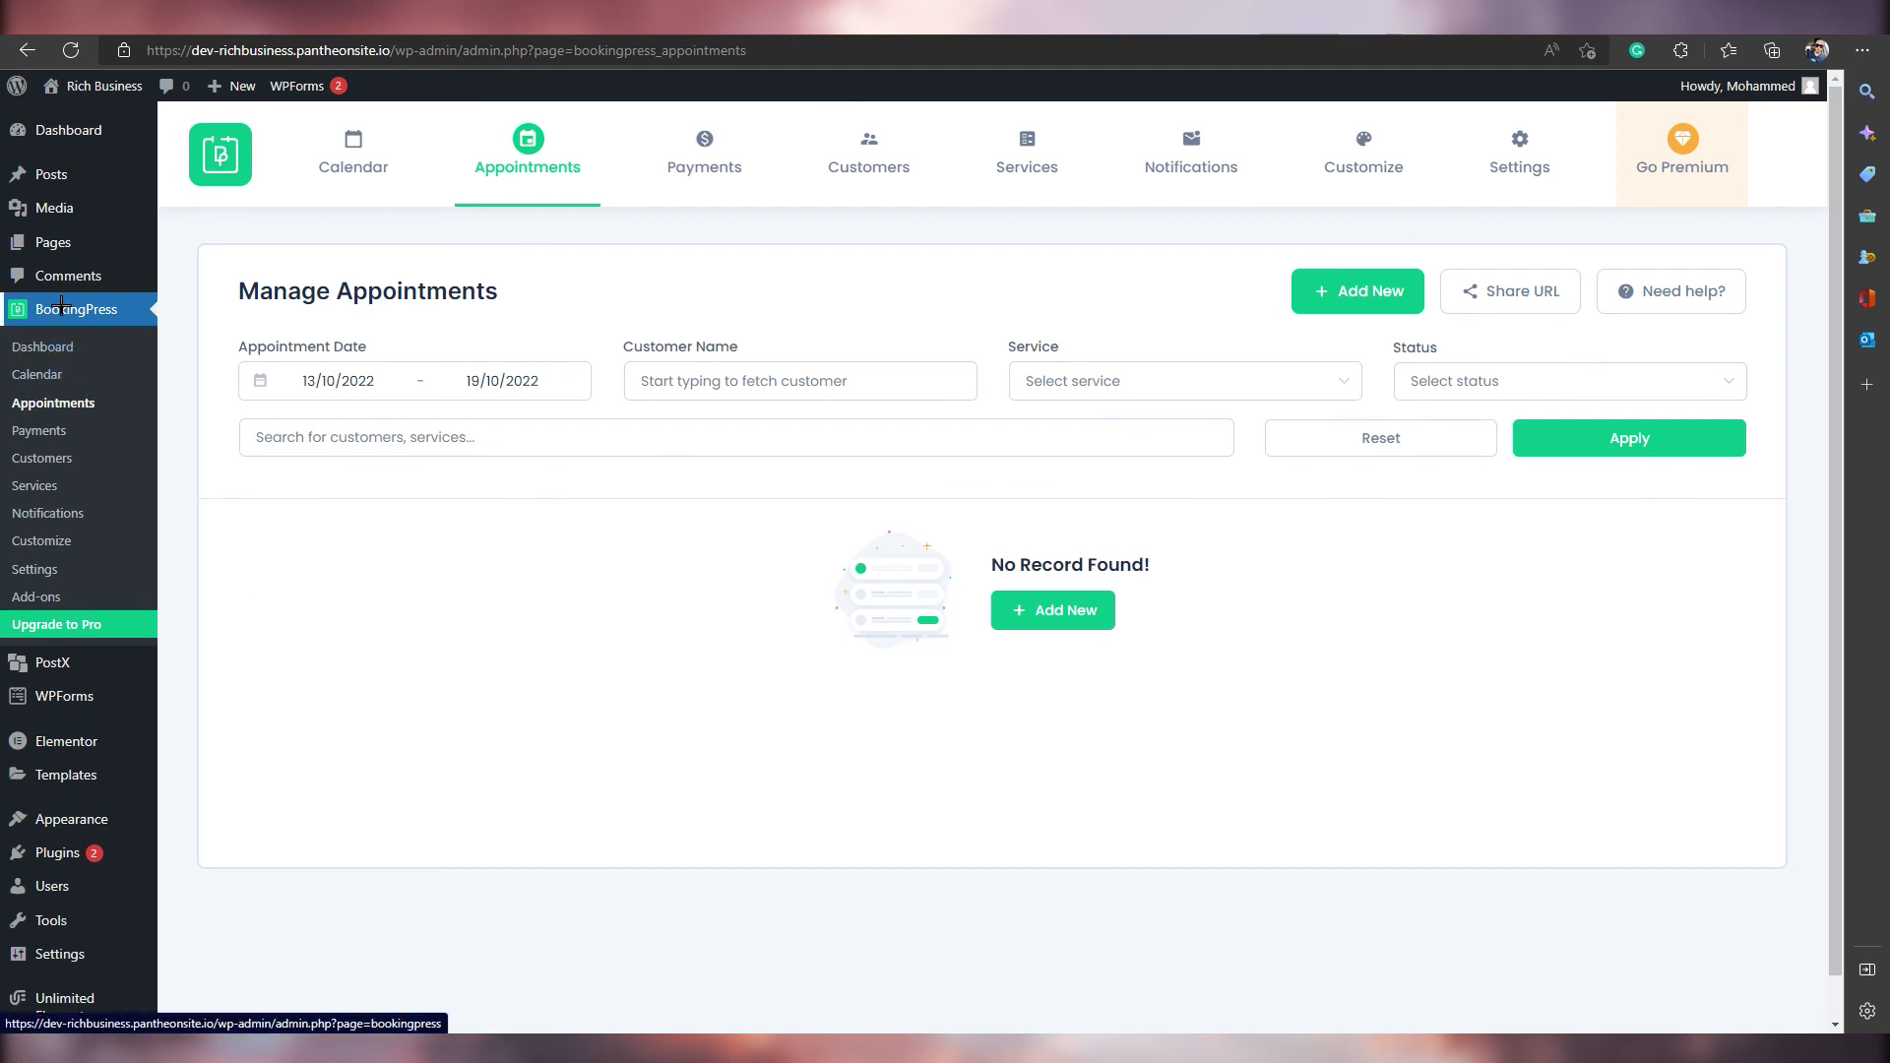
Open the site's list of all pages in a new browser tab.
mouse_move(60, 250)
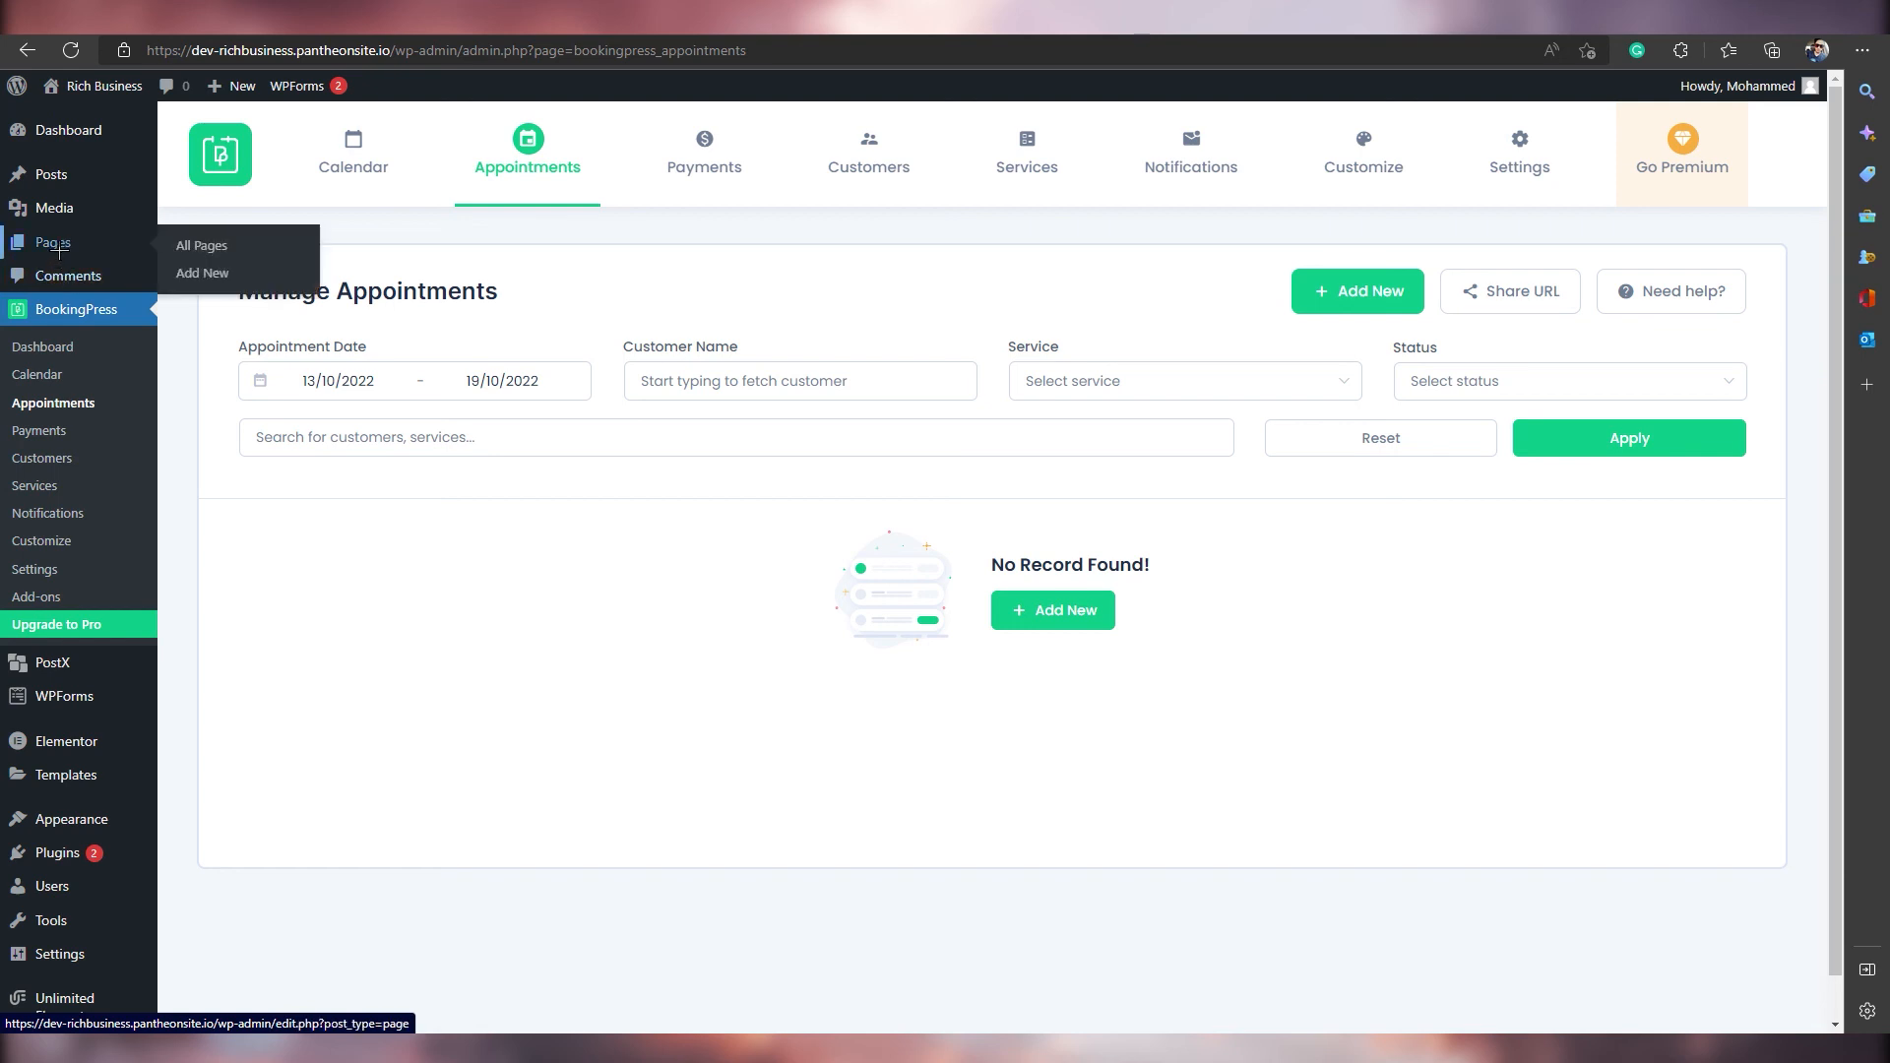
right_click(60, 251)
click(148, 268)
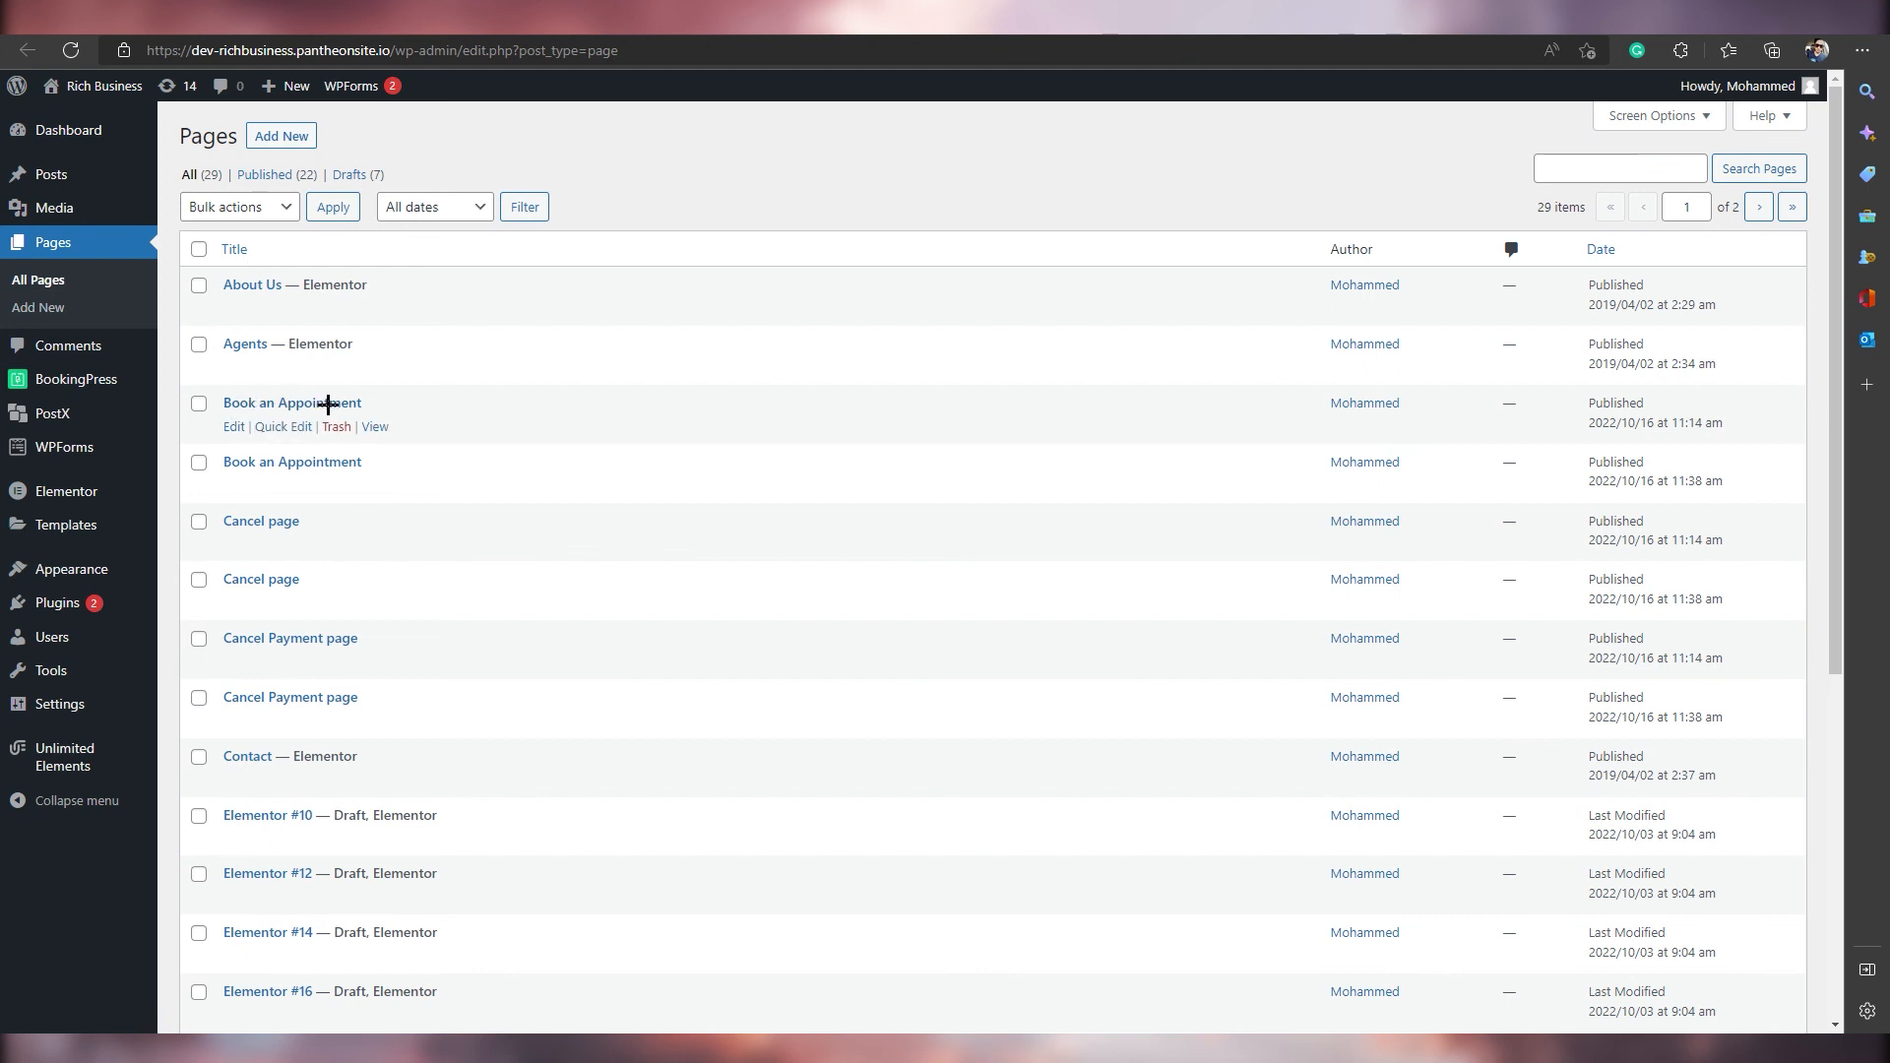
Look through the pages created by BookingPress and open the My Bookings page in a new tab.
scroll(295, 542, down, 3)
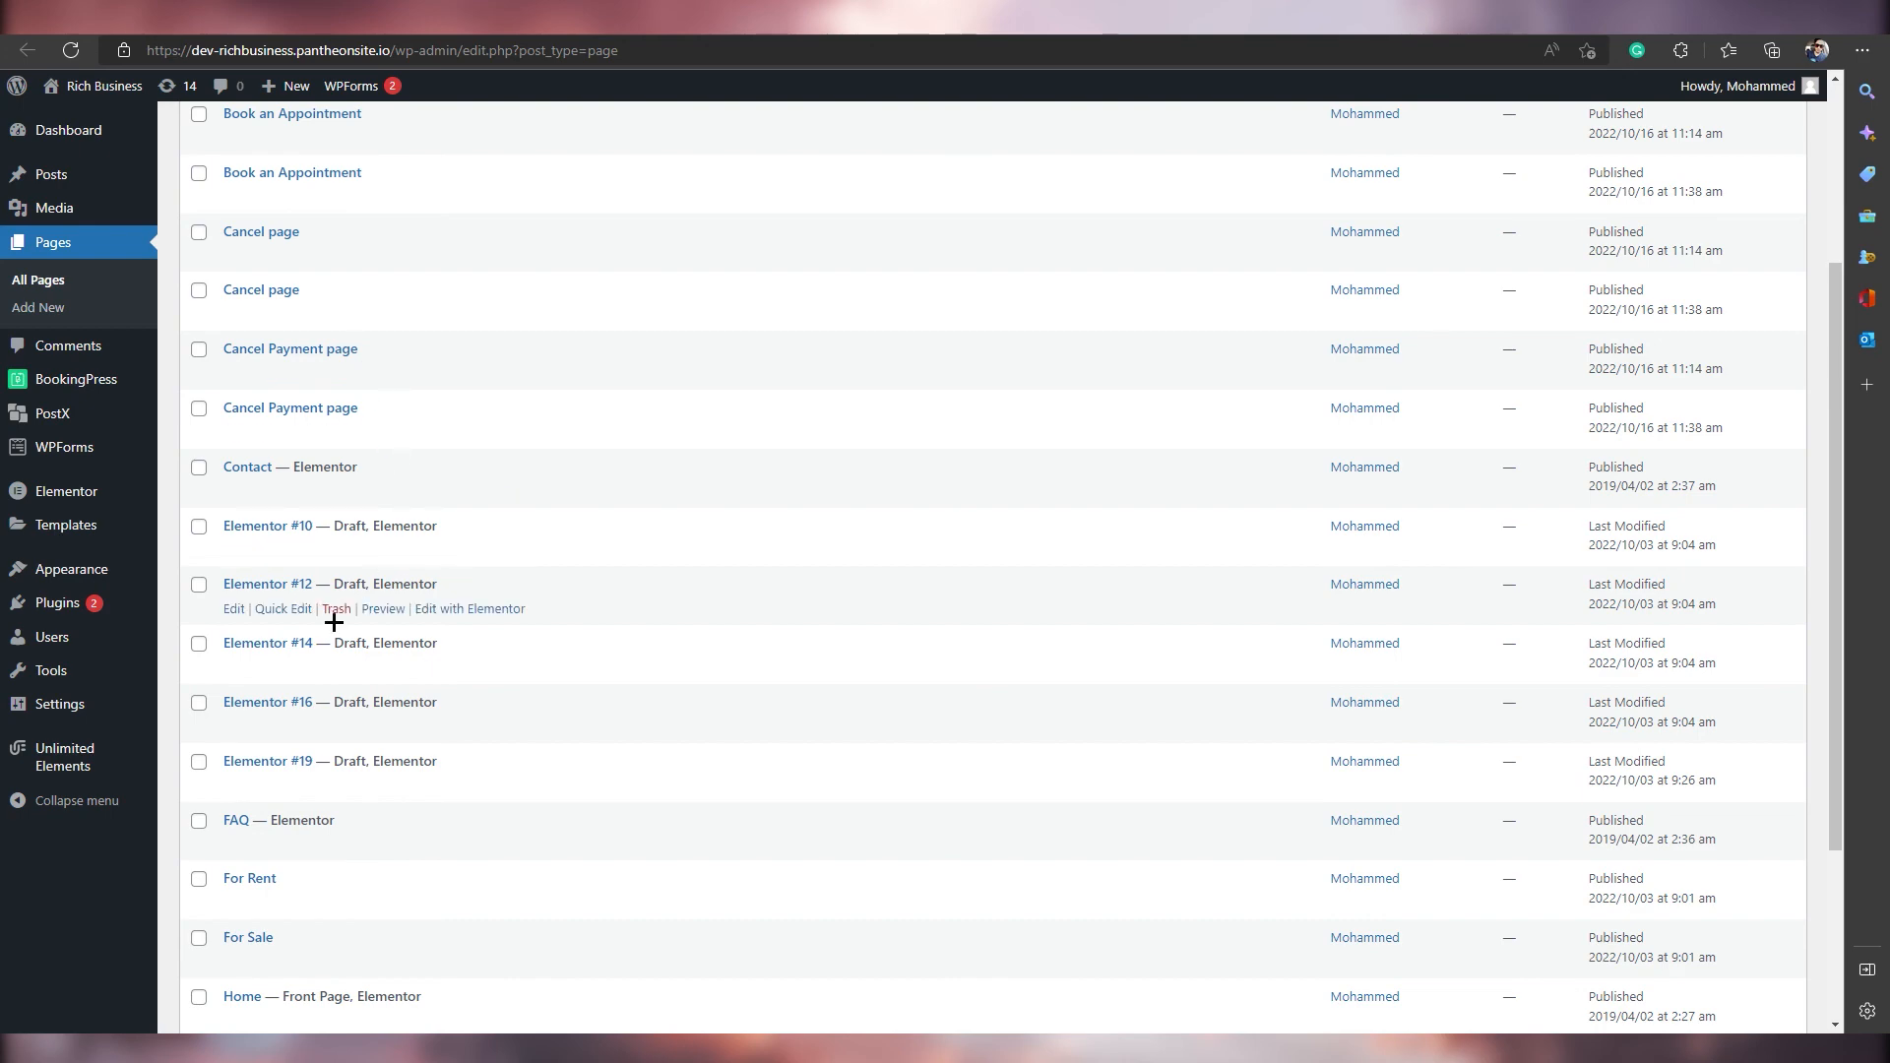
scroll(334, 635, down, 3)
scroll(265, 654, up, 3)
scroll(227, 662, down, 3)
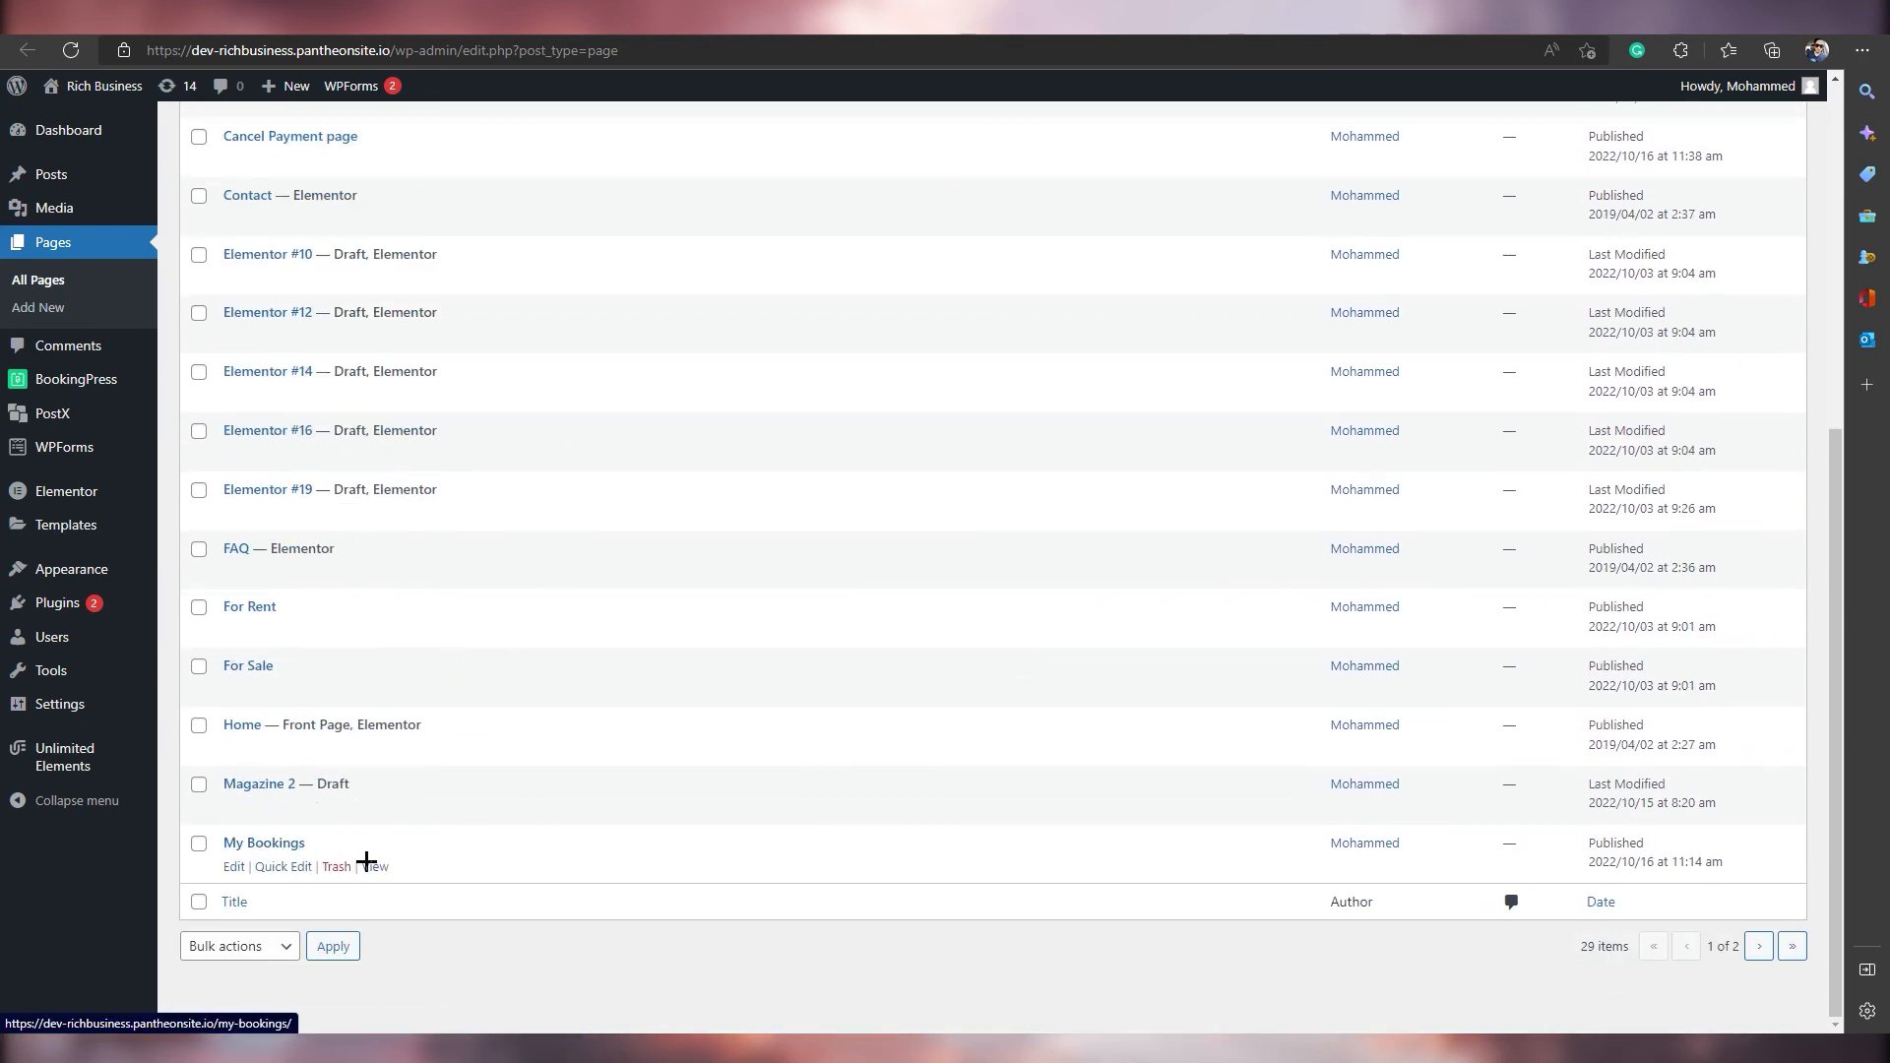
right_click(371, 867)
click(423, 539)
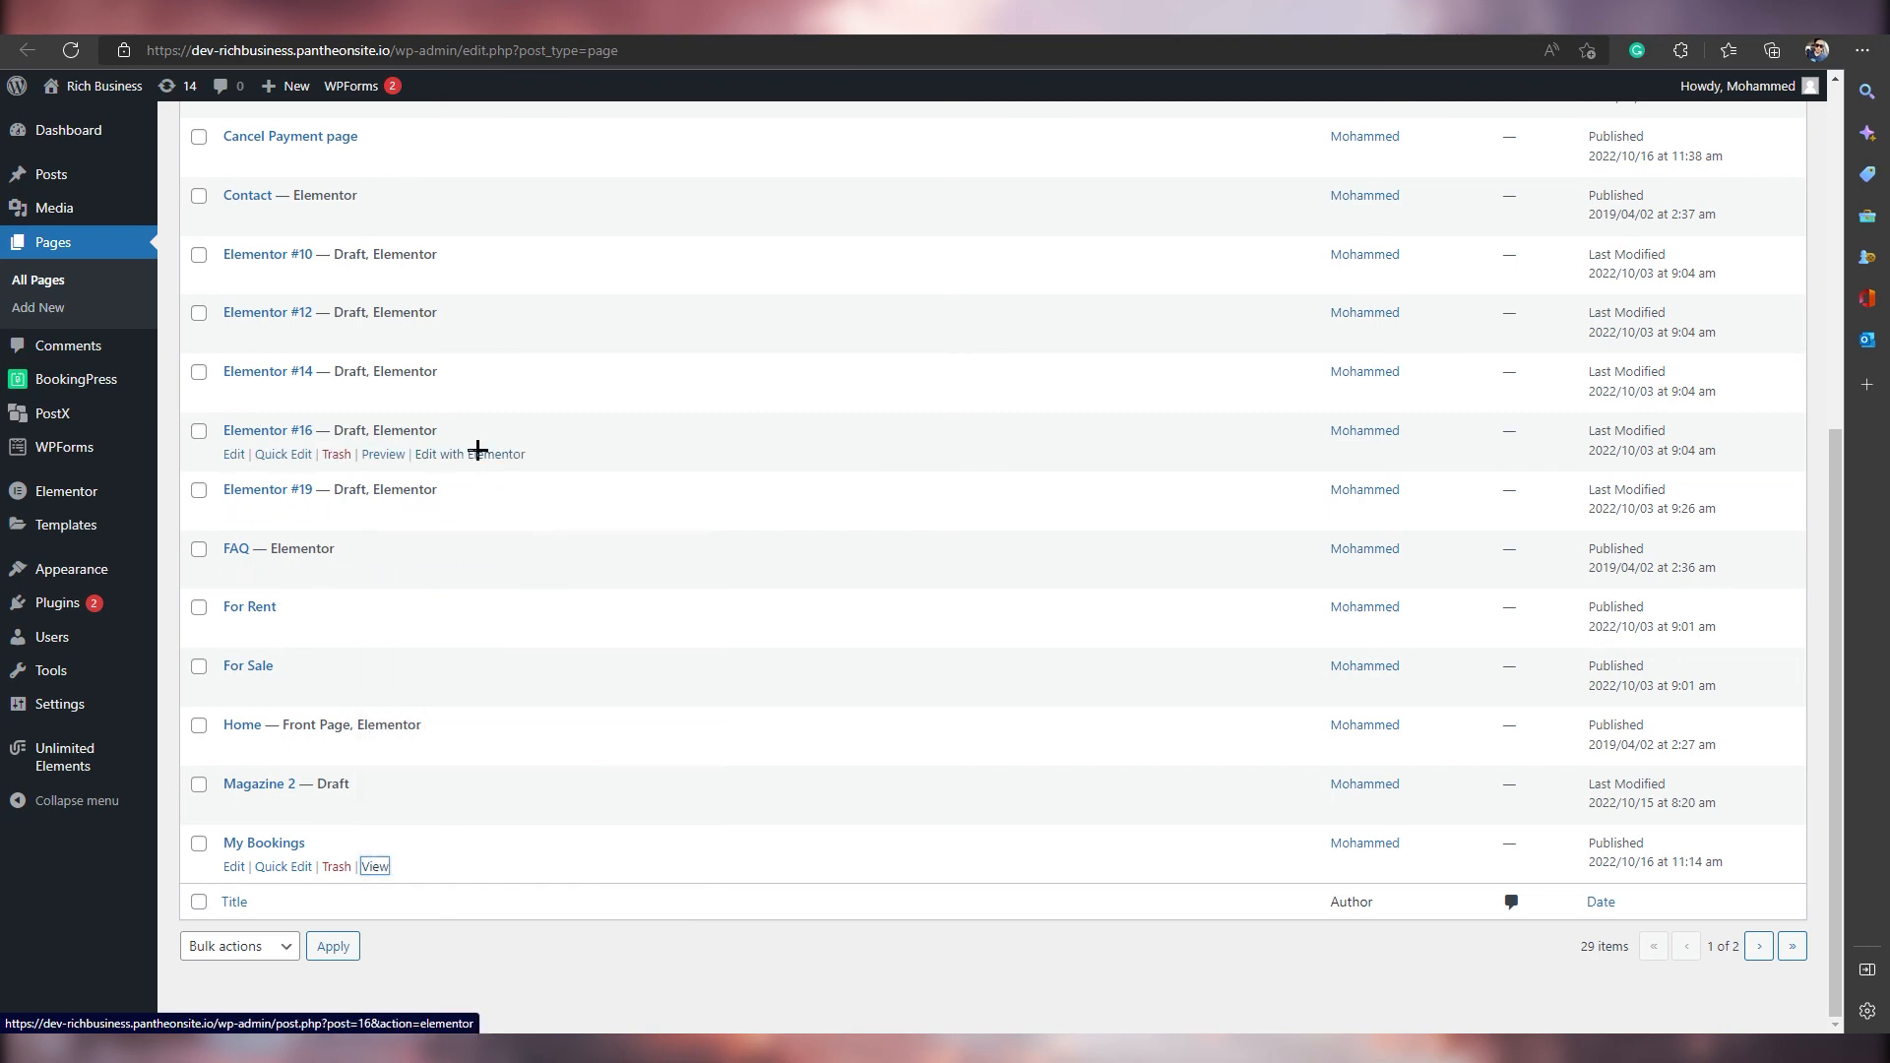
Open the first Book an Appointment page in a new tab and switch to it.
scroll(348, 367, up, 3)
scroll(348, 366, up, 3)
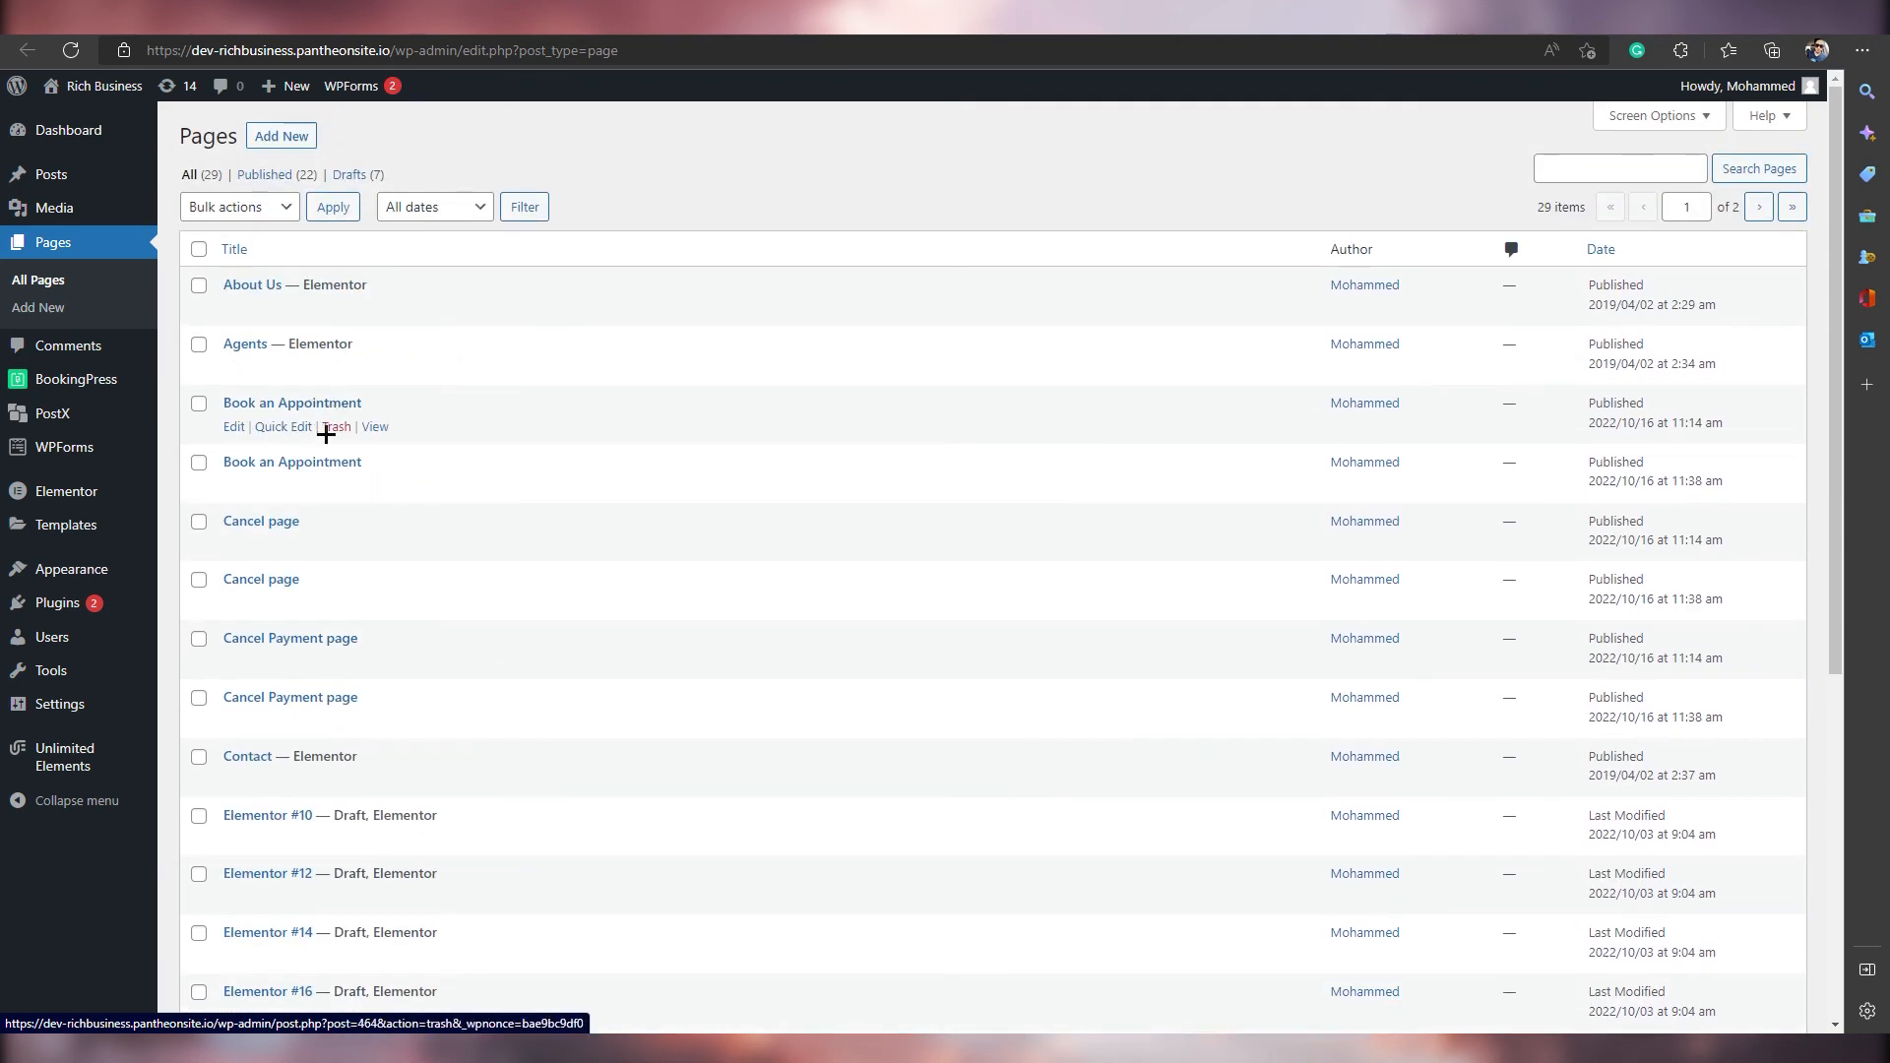
right_click(375, 428)
click(423, 439)
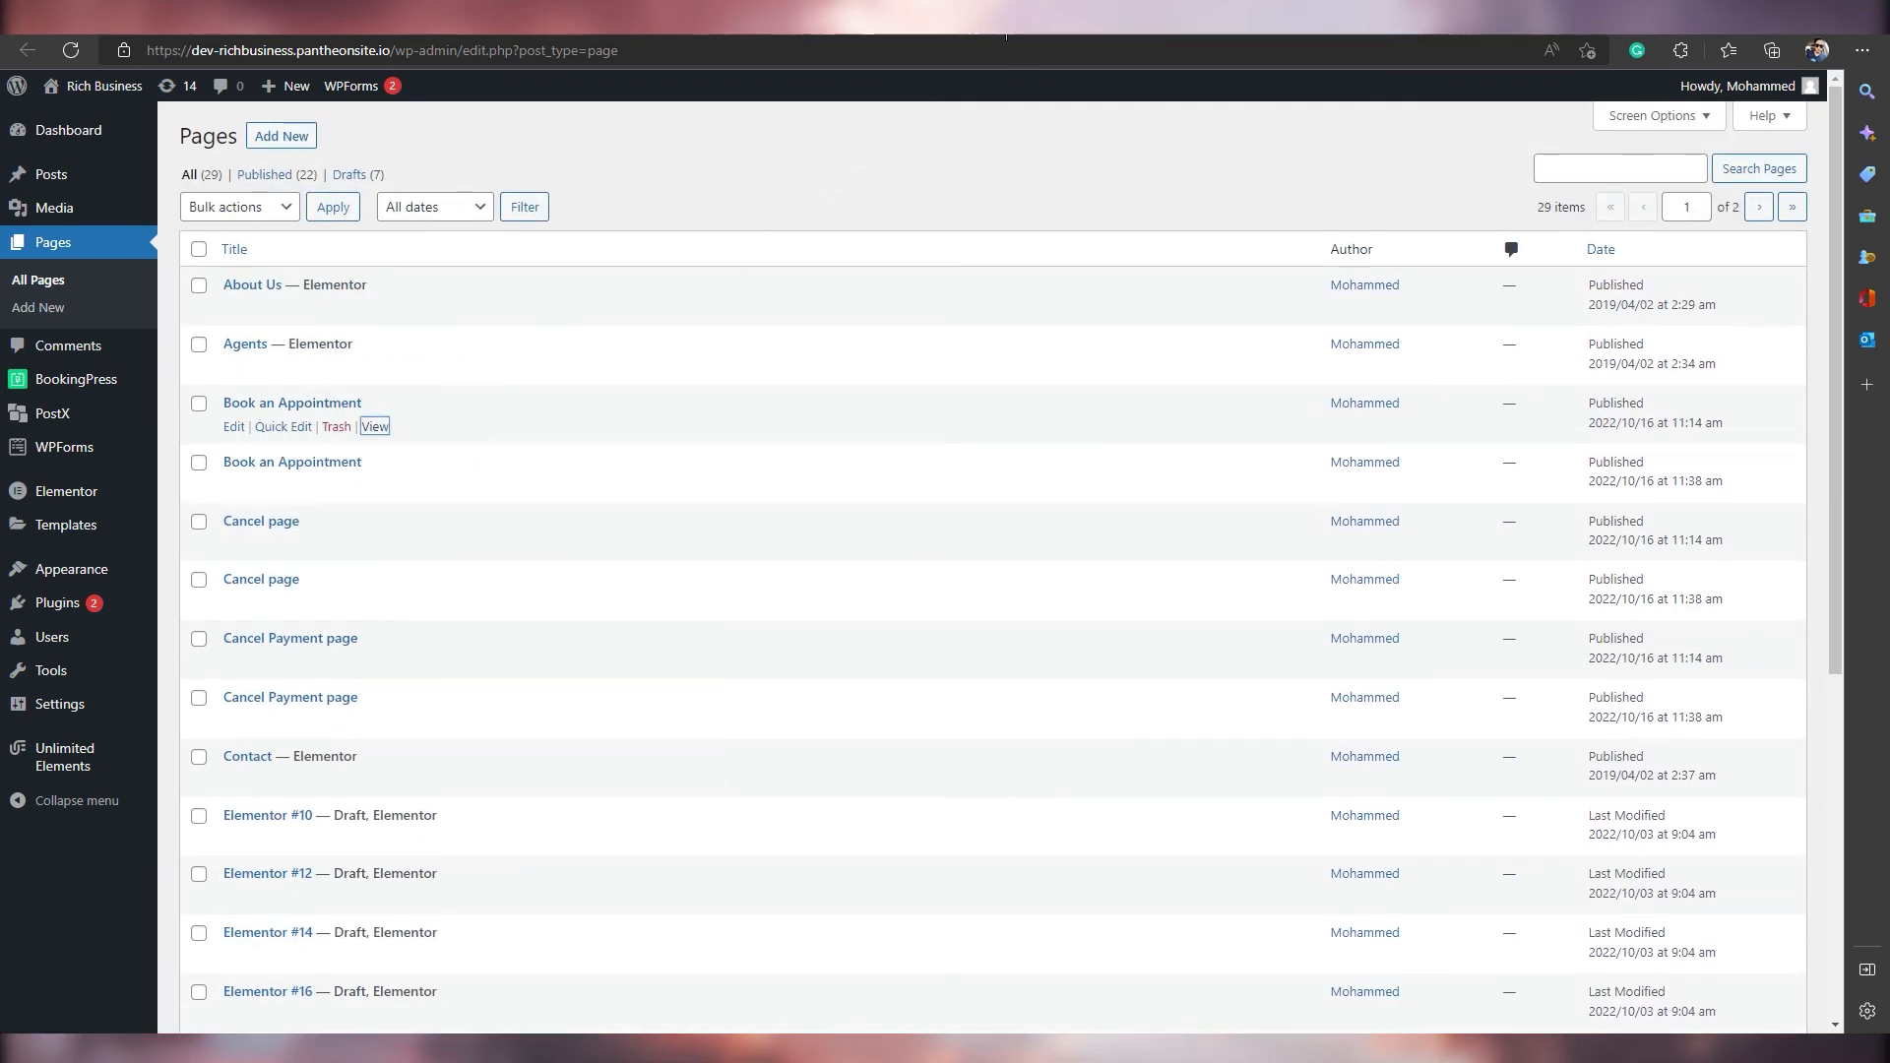
click(1093, 21)
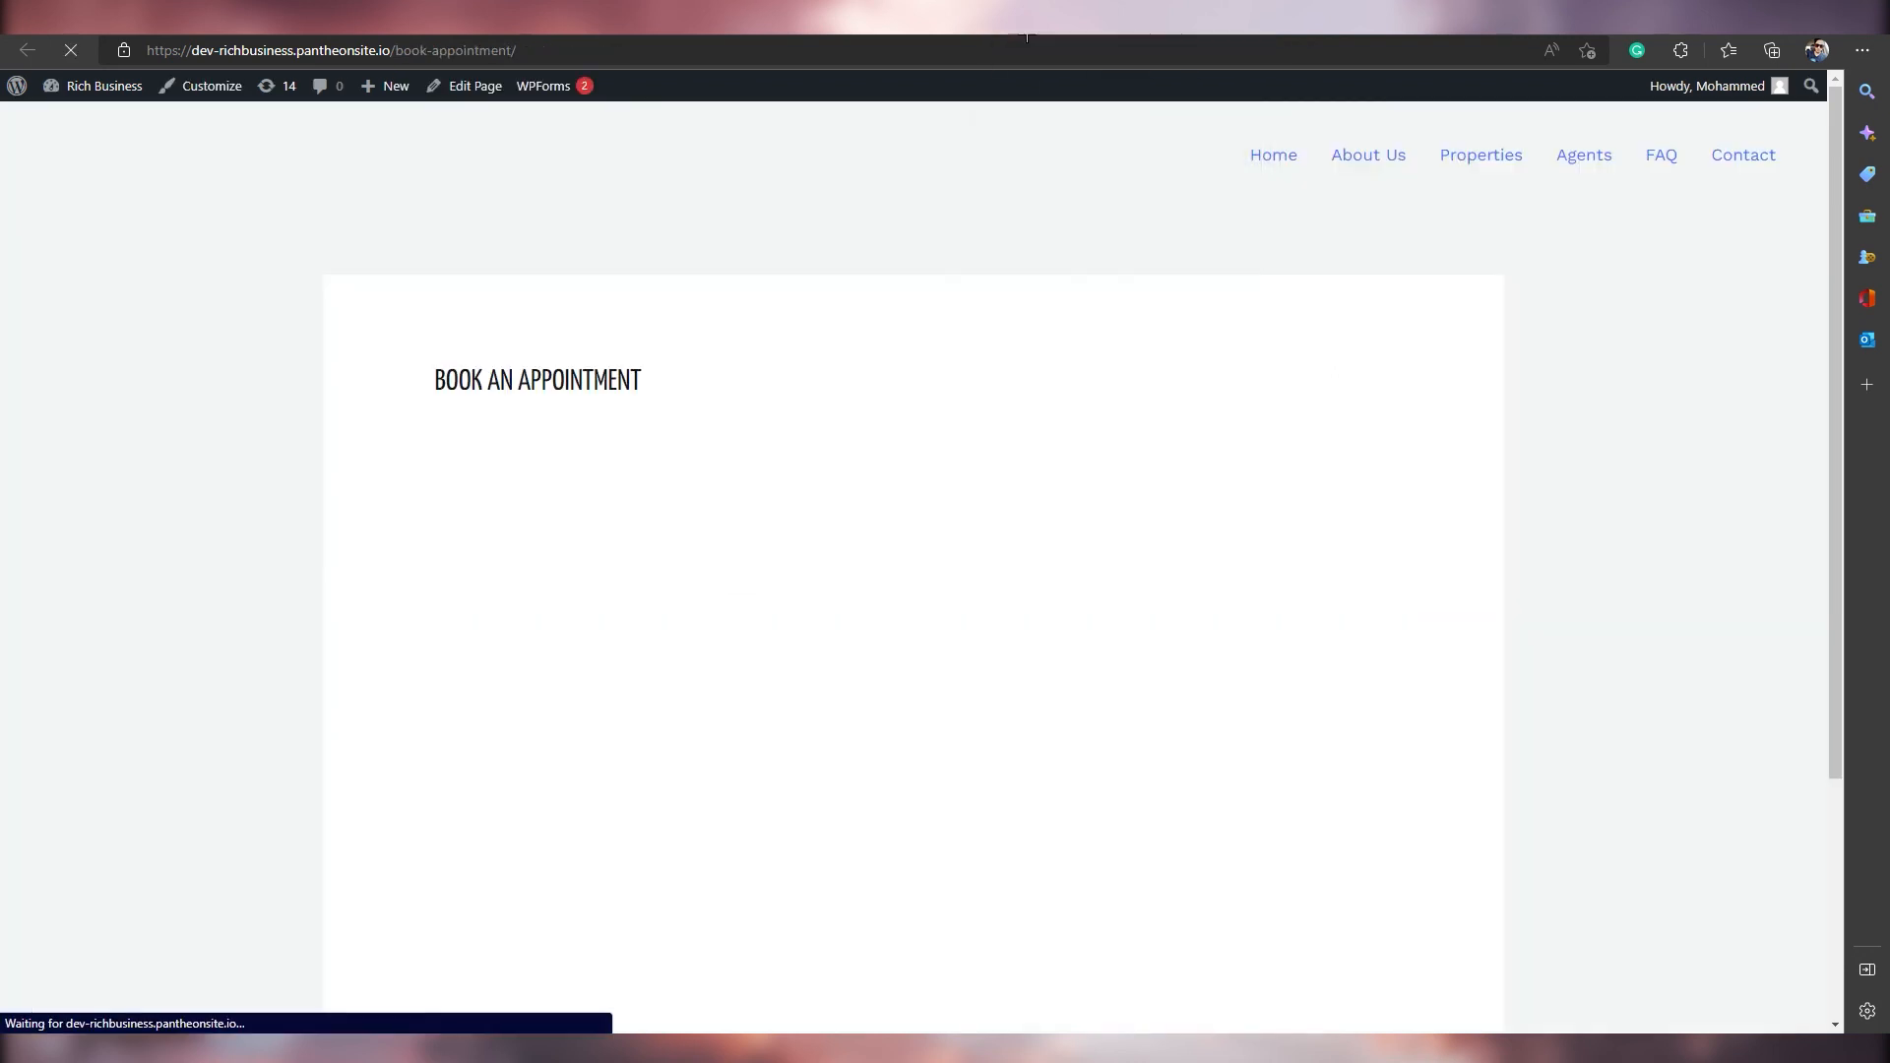
Choose the Scaling service on the booking form, with October 19, 2022 and the 9:00 am - 9:30 am time slot.
scroll(790, 409, down, 1)
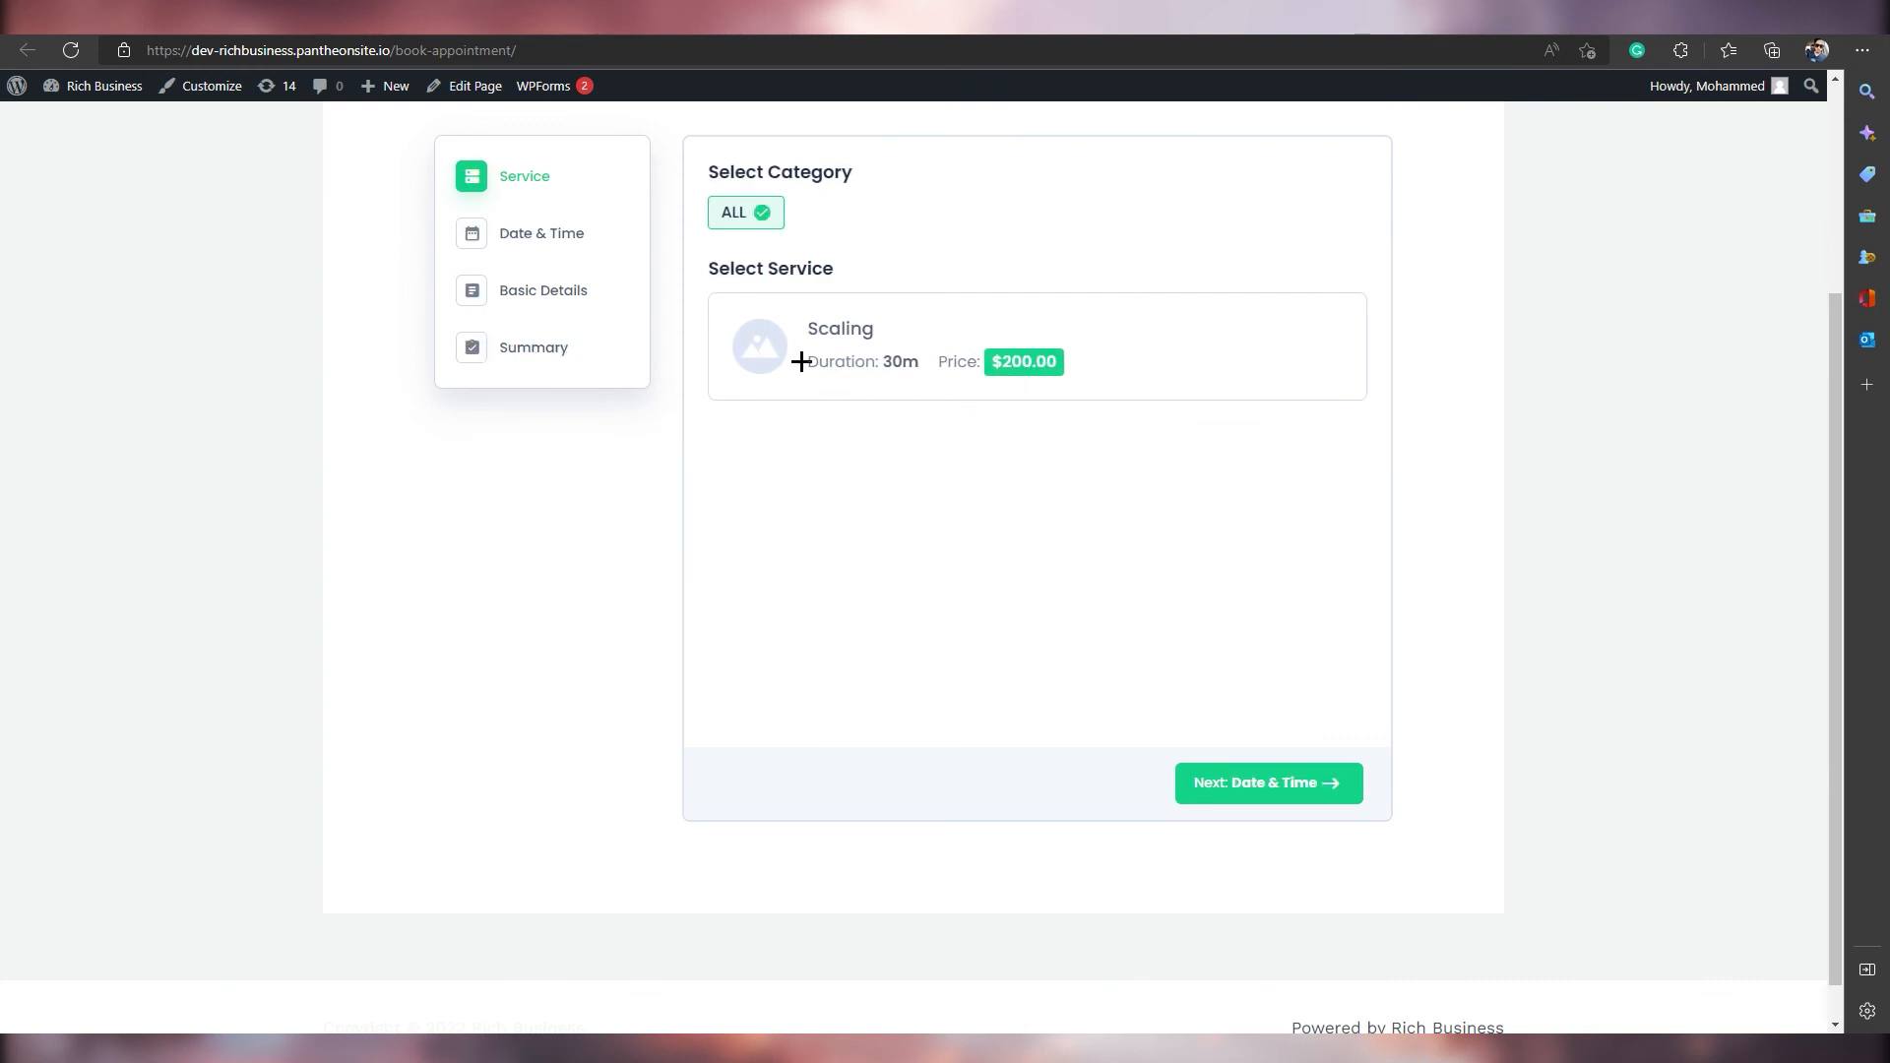
click(741, 351)
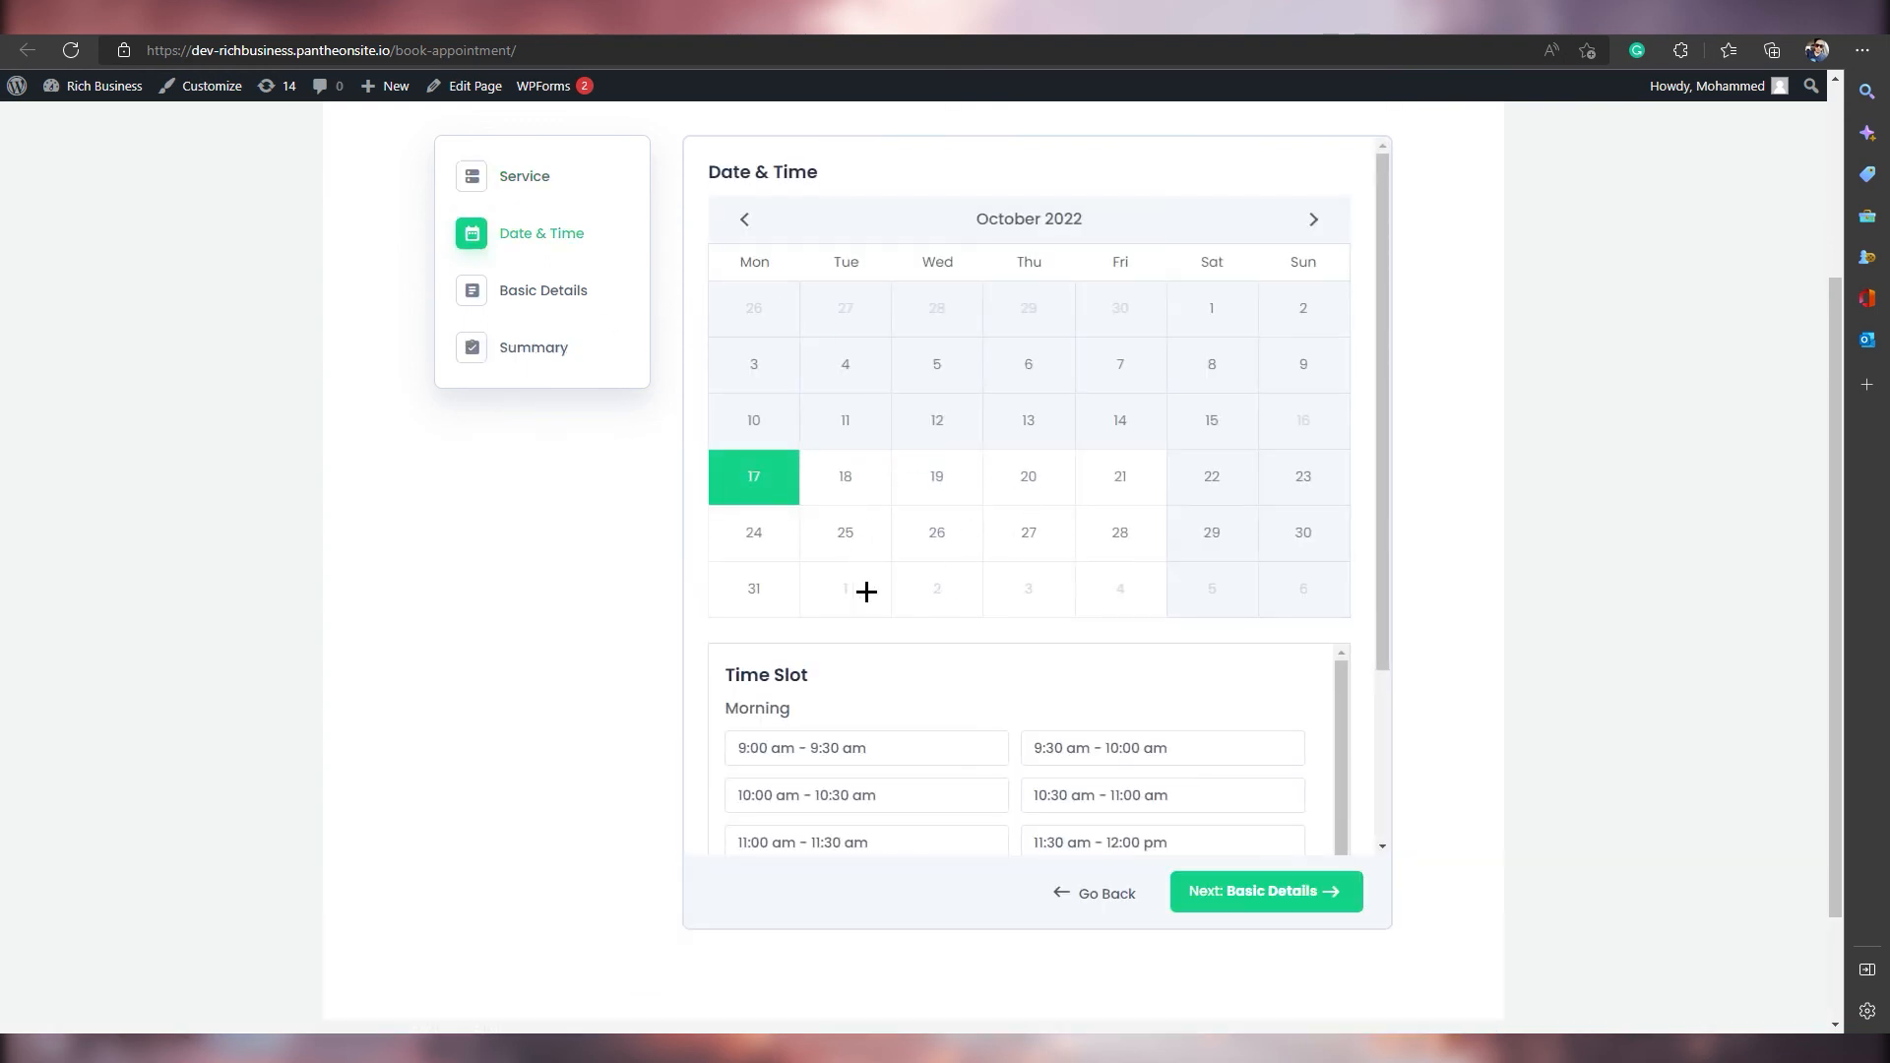
click(945, 467)
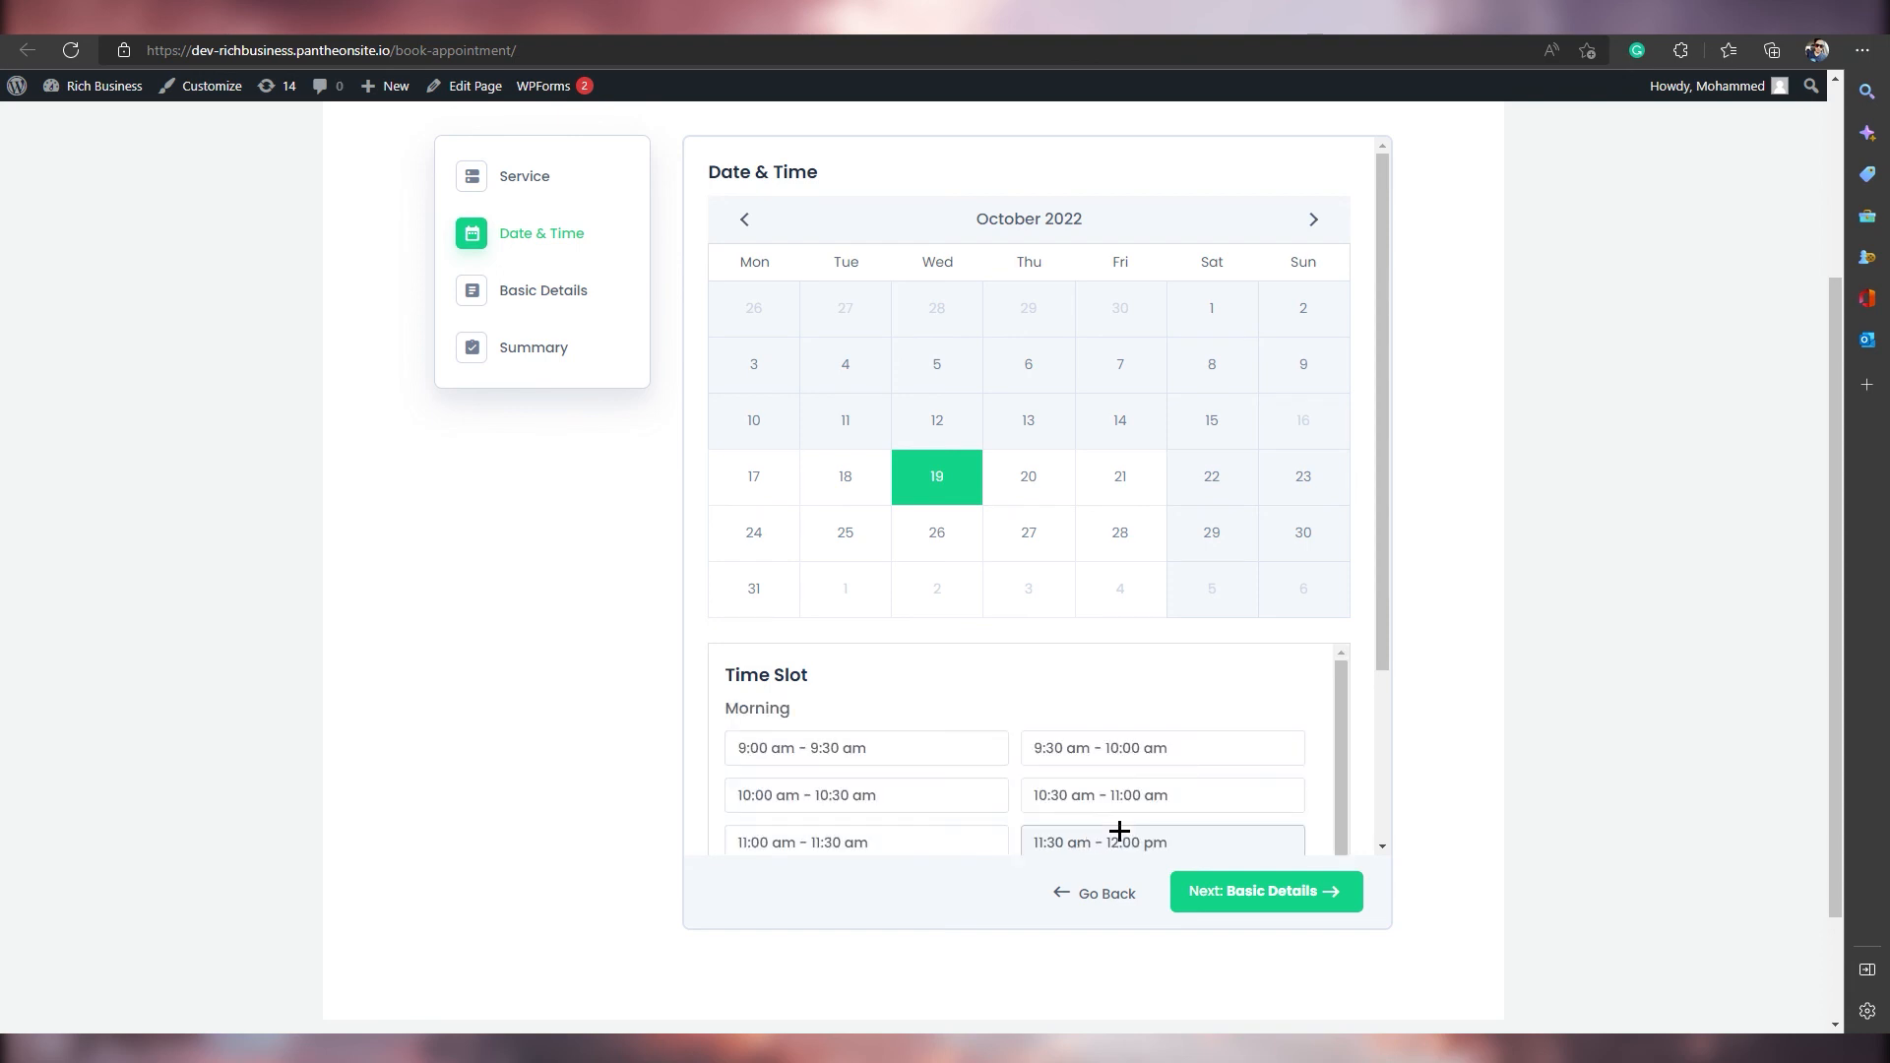
scroll(869, 752, down, 3)
scroll(907, 794, up, 2)
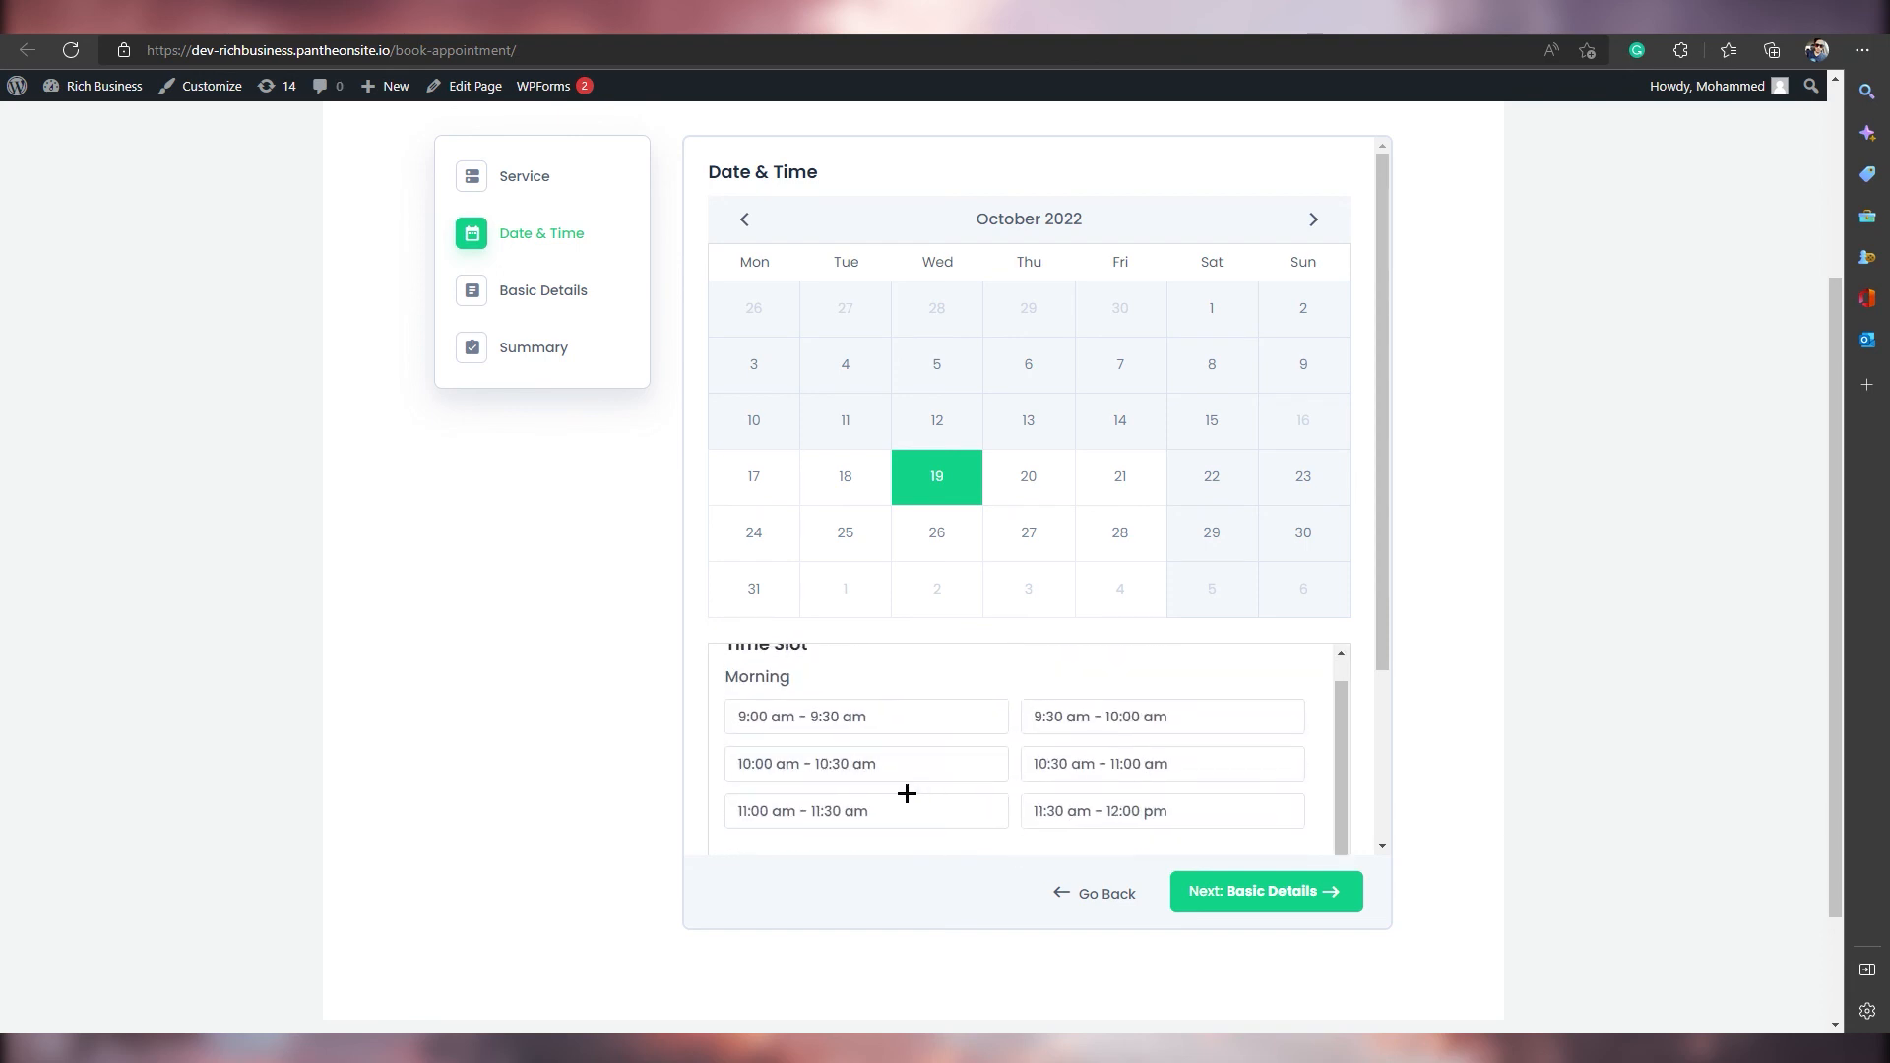
click(870, 735)
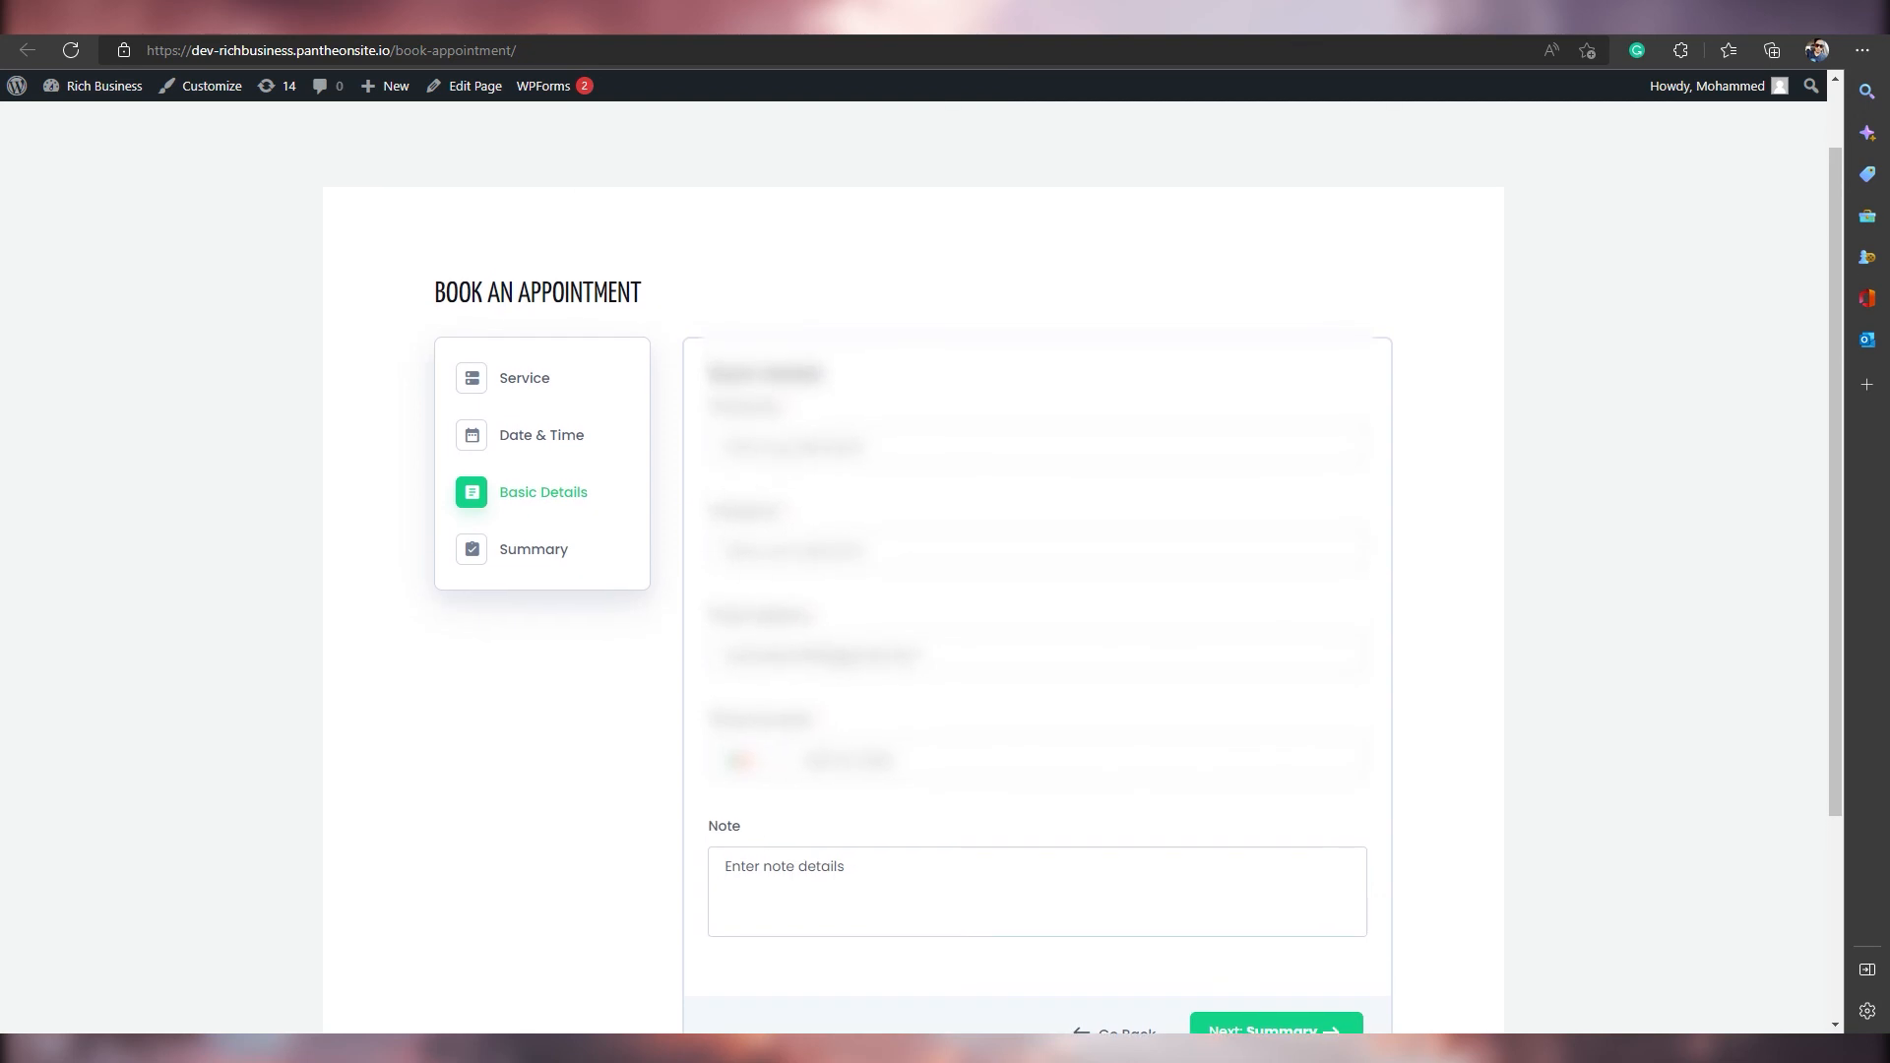
Try to continue to the booking summary without filling in the basic details.
scroll(1262, 954, down, 2)
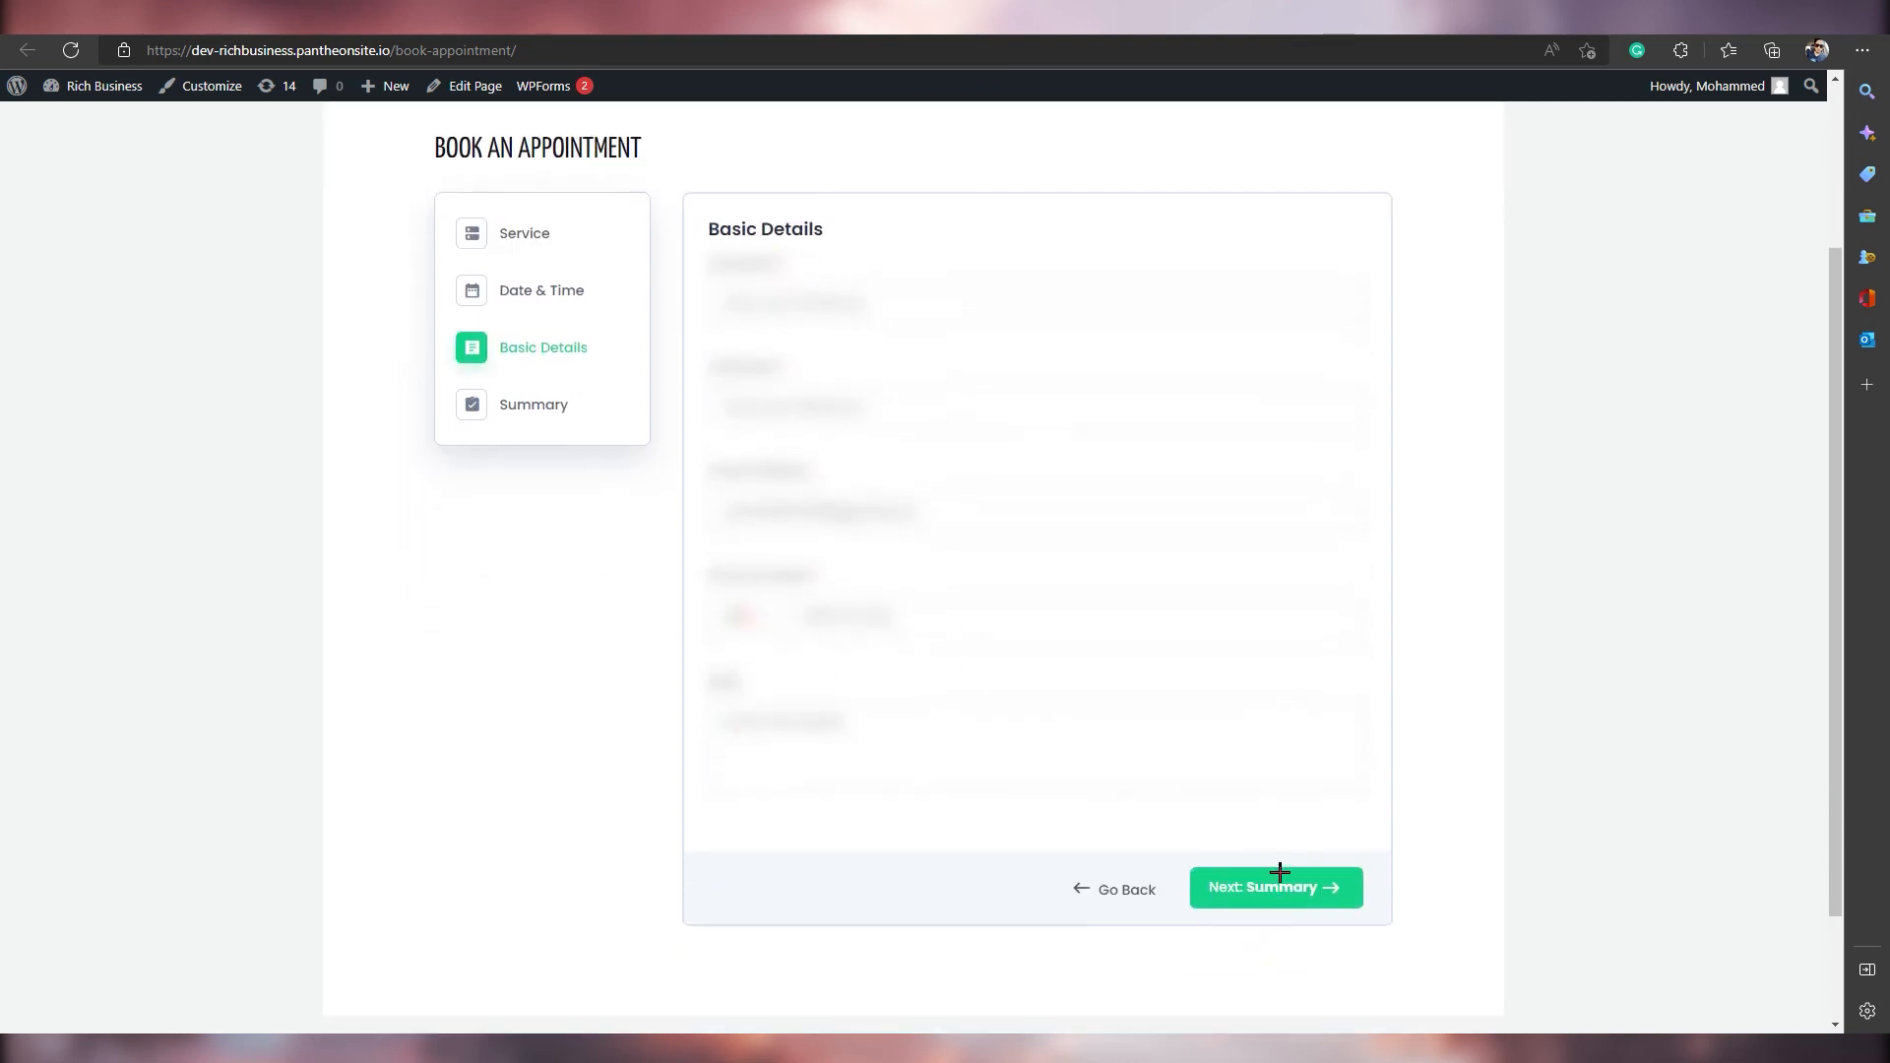
click(1279, 876)
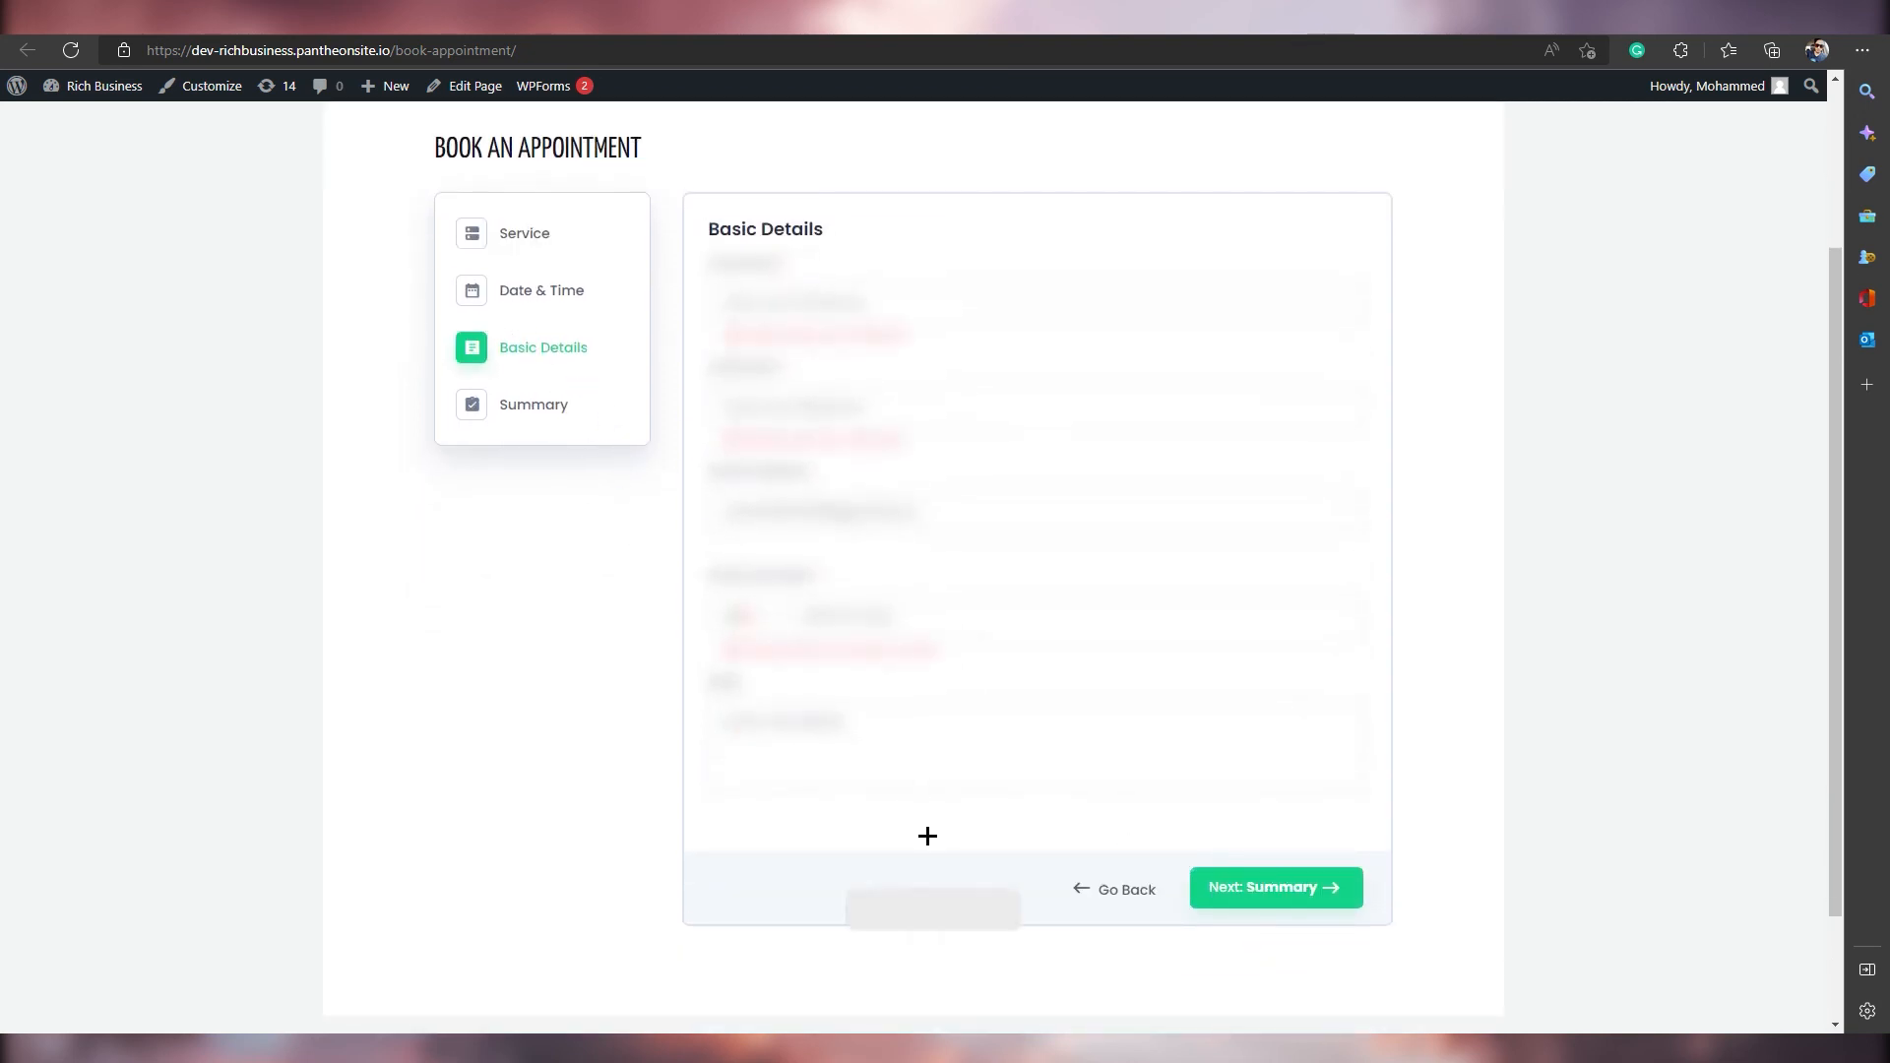